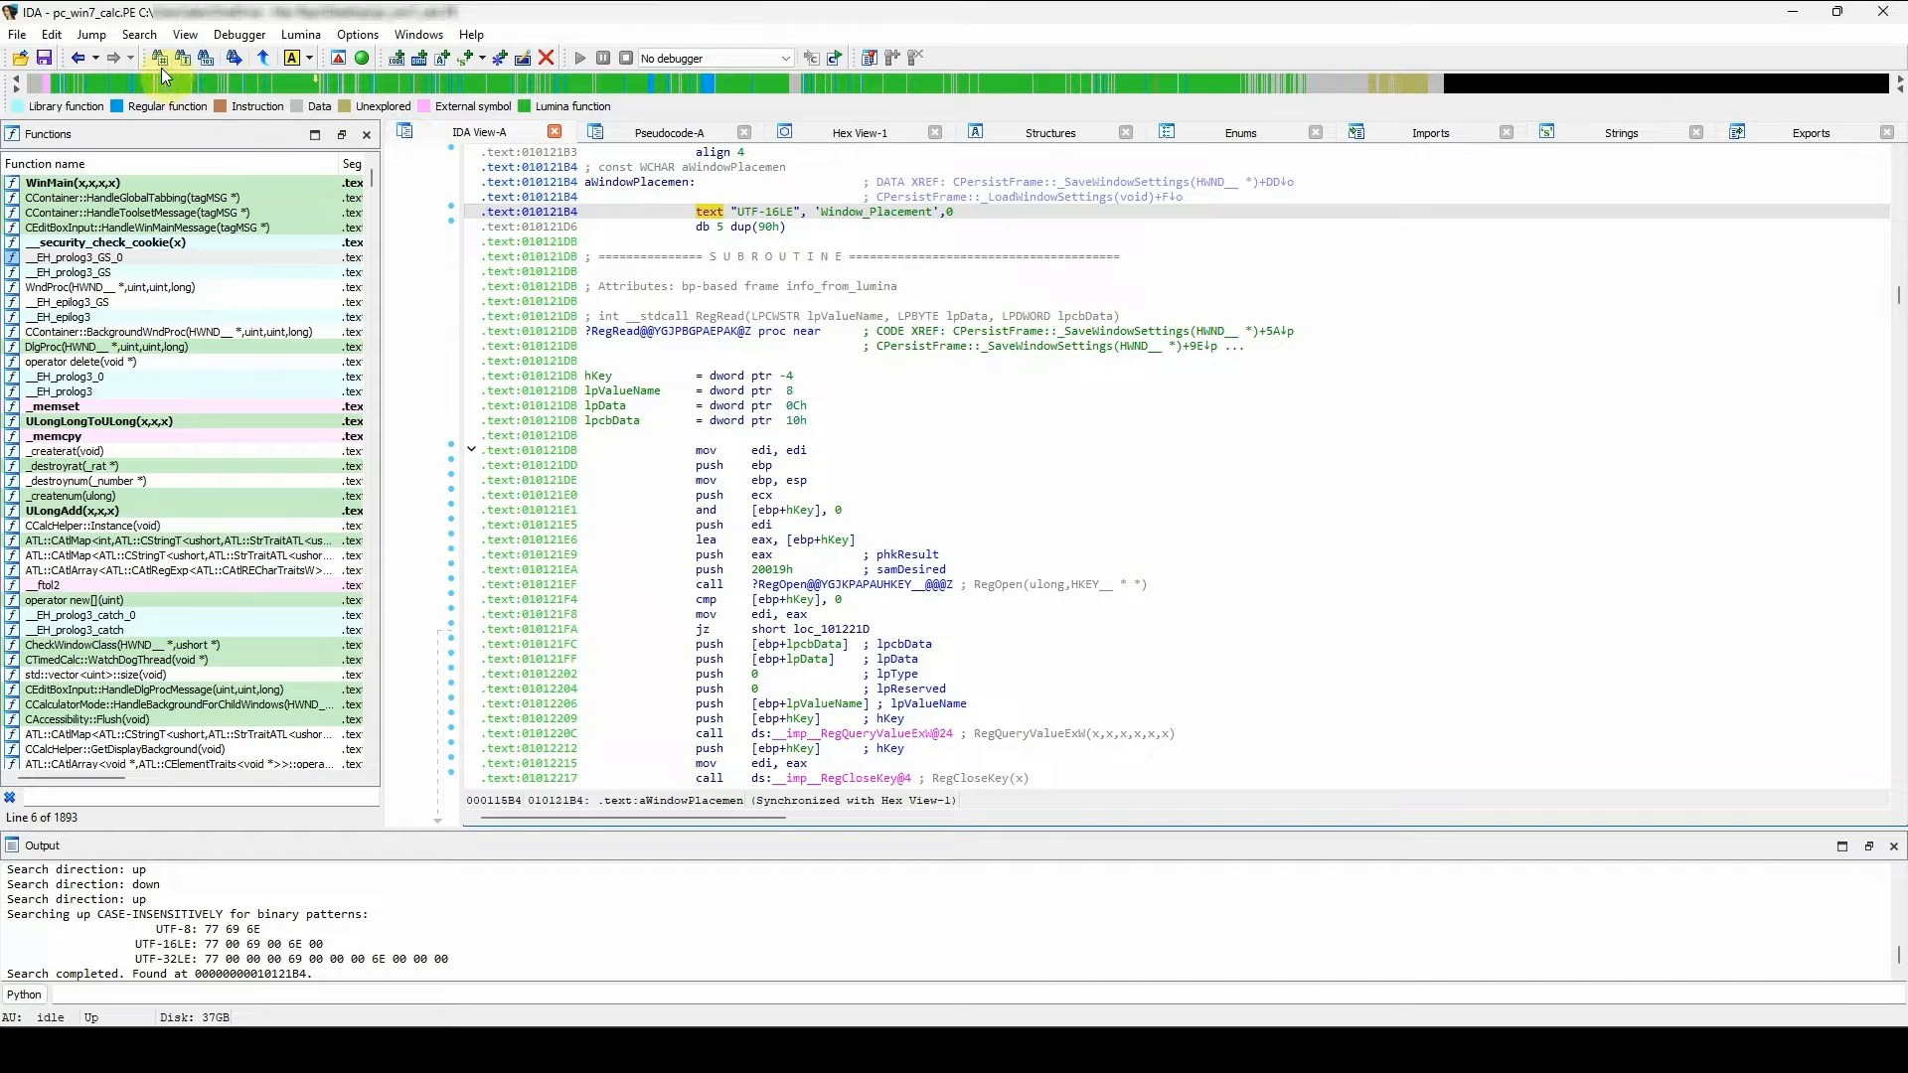
- Repeat the previous sequence-of-bytes search from the comment line above the RegRead subroutine in the disassembly
{"action": "left_click", "coordinate": [130, 38]}
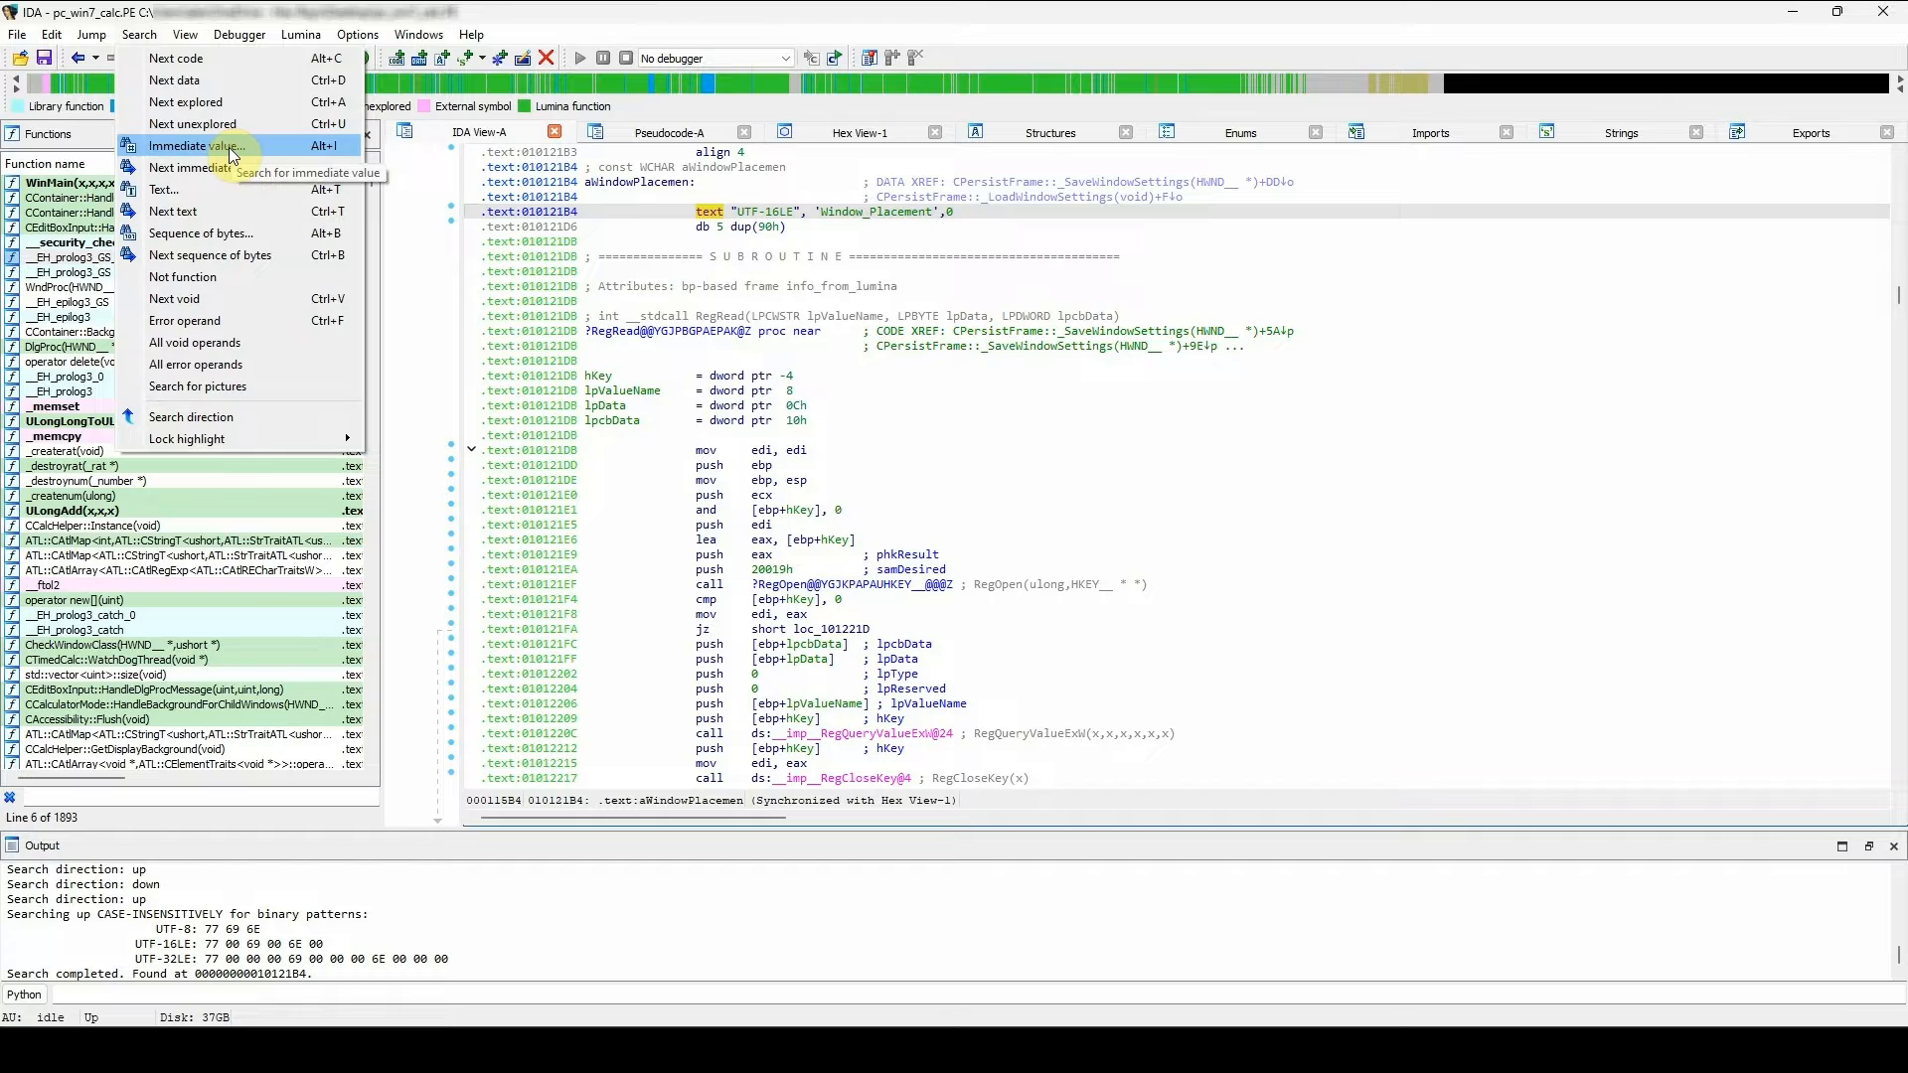
{"action": "left_click", "coordinate": [948, 288]}
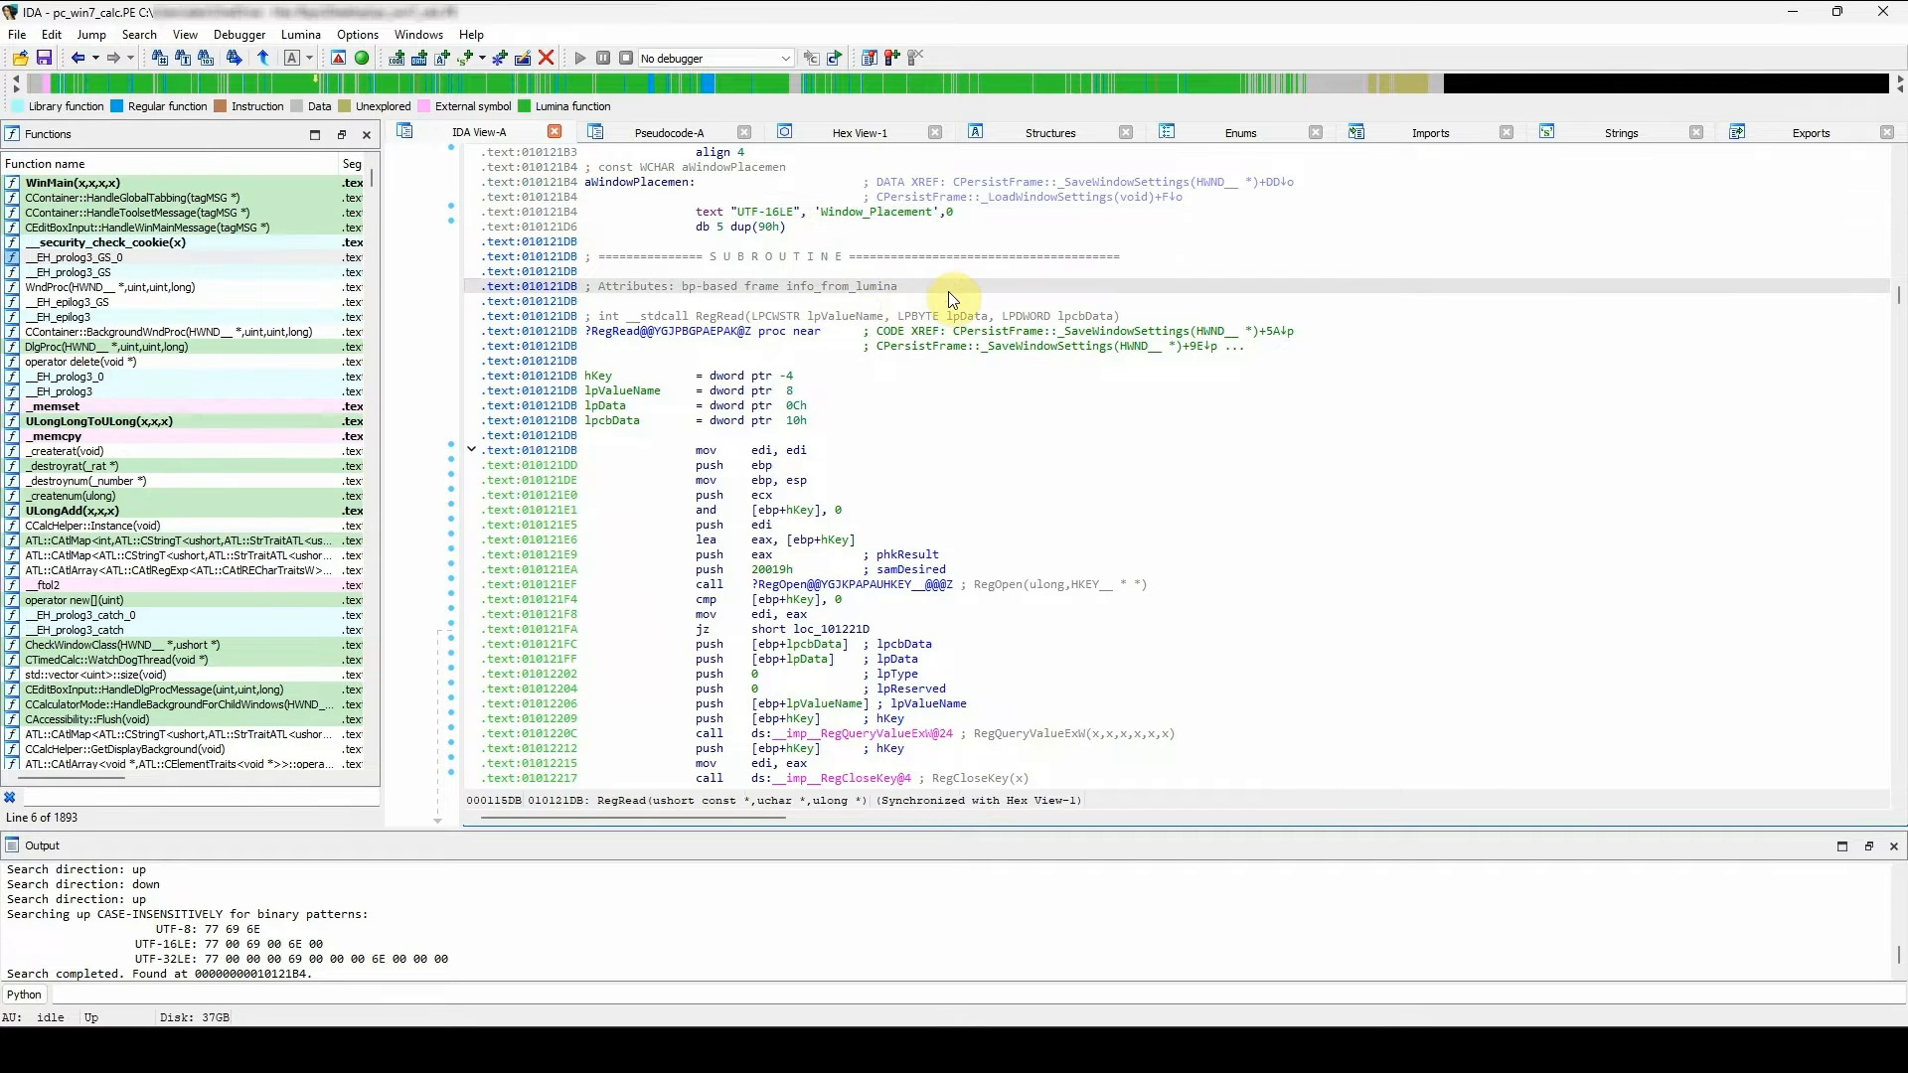
{"action": "key", "text": "ctrl+b"}
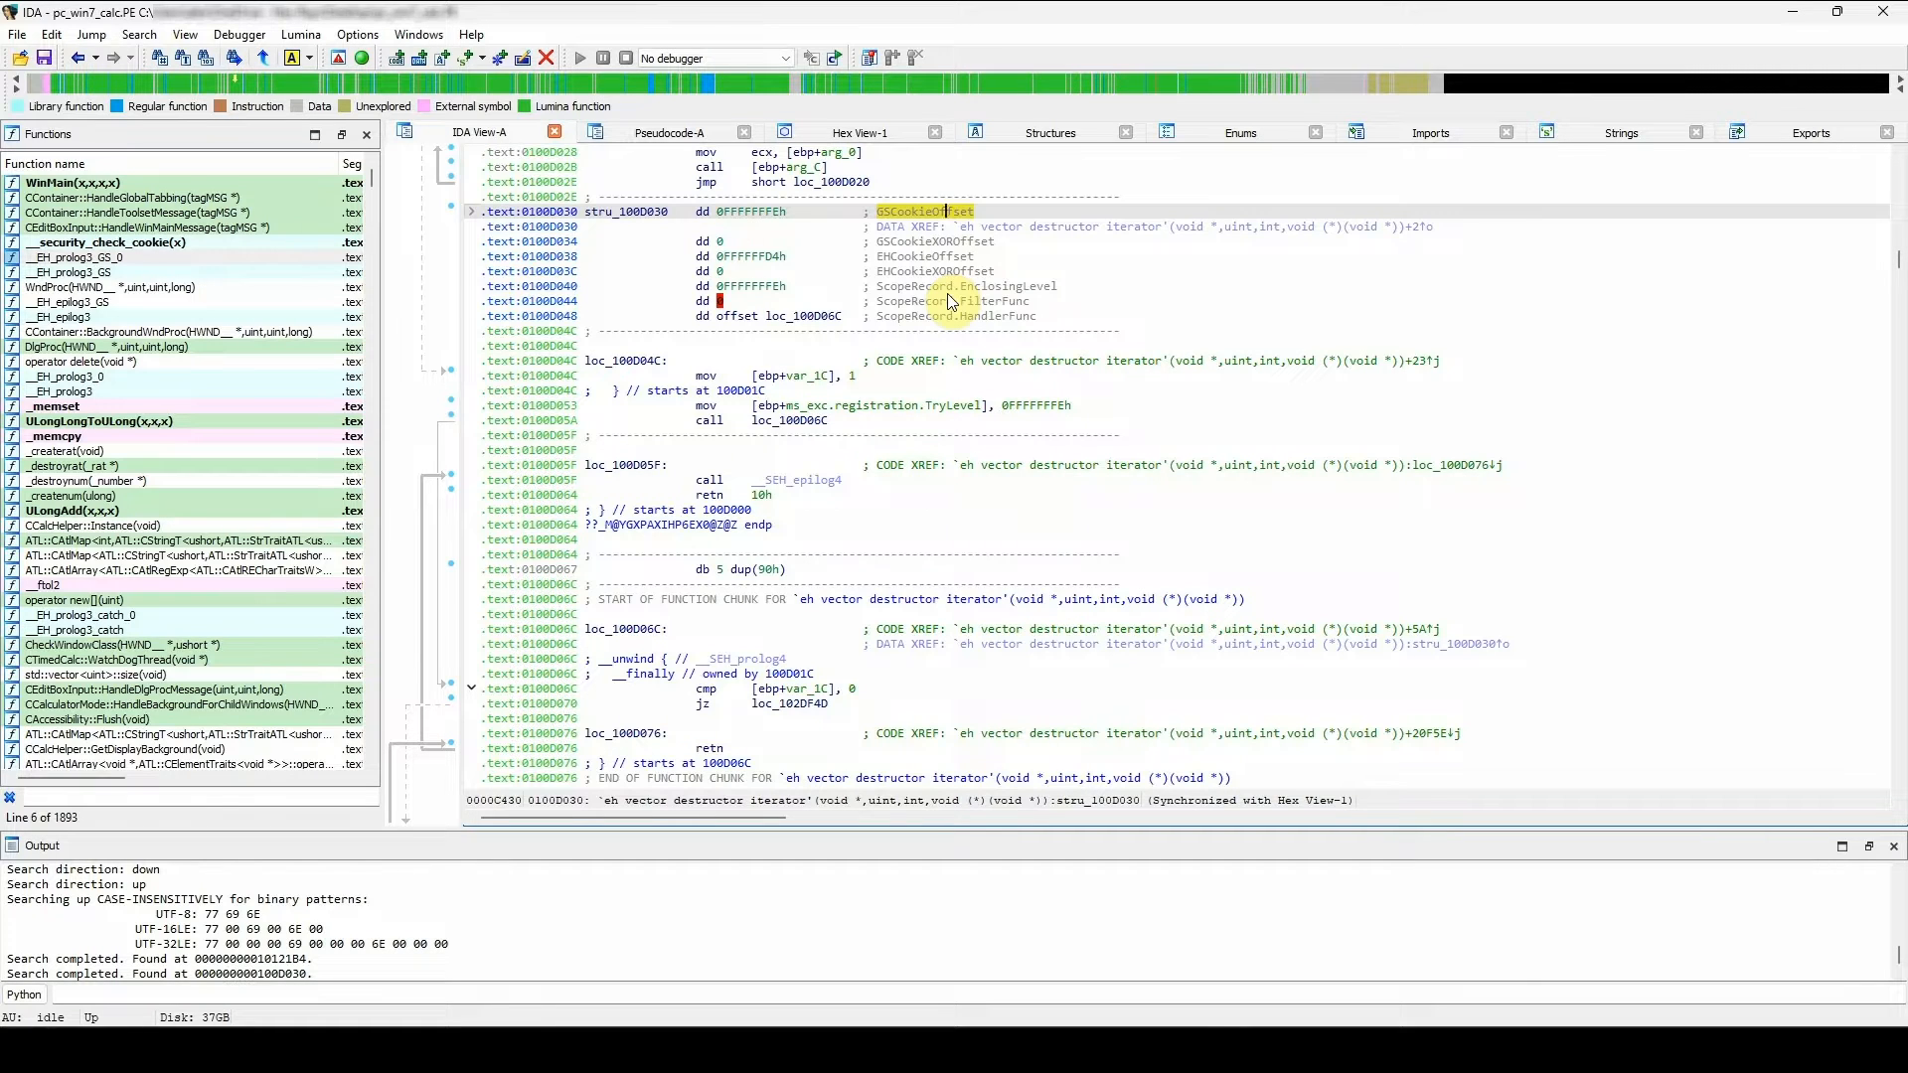
- Bring up the quick filter field in the Imports, Exports and Functions lists
{"action": "left_click", "coordinate": [1421, 135]}
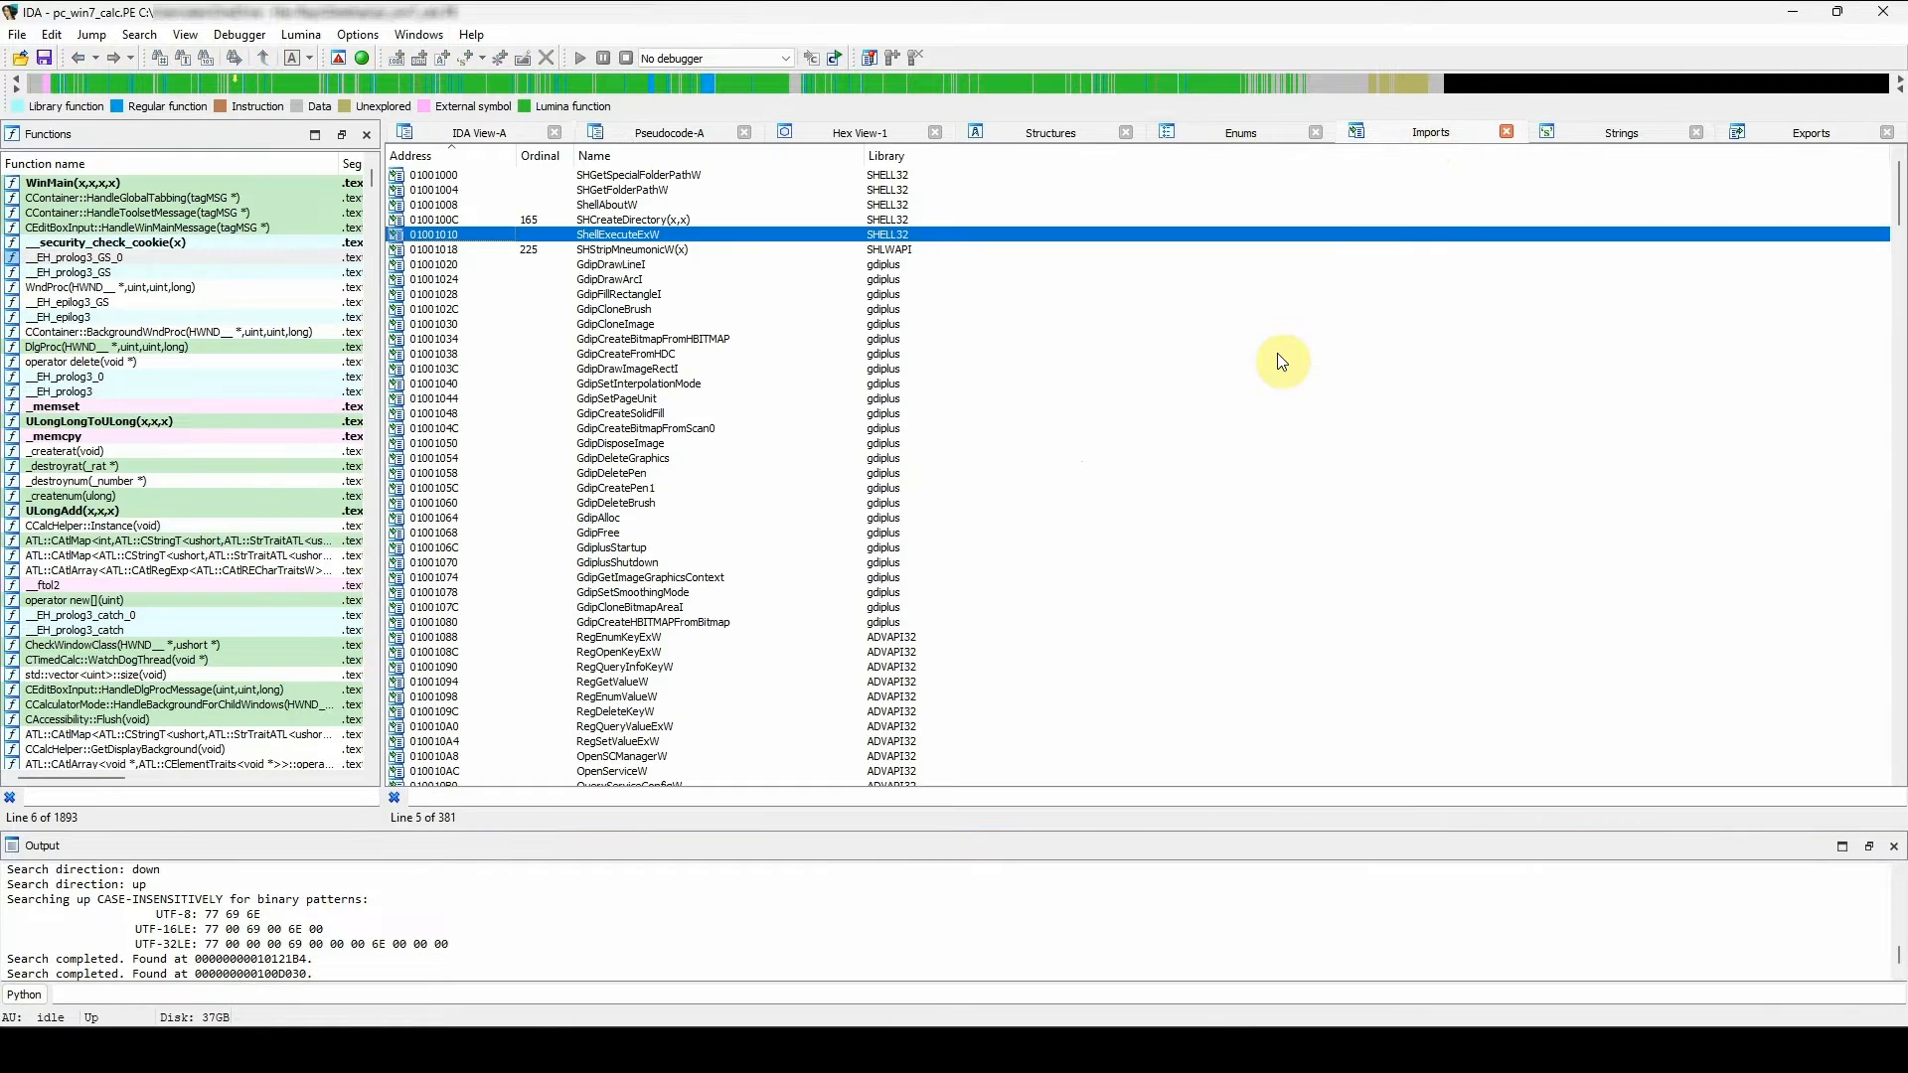
{"action": "key", "text": "ctrl+f"}
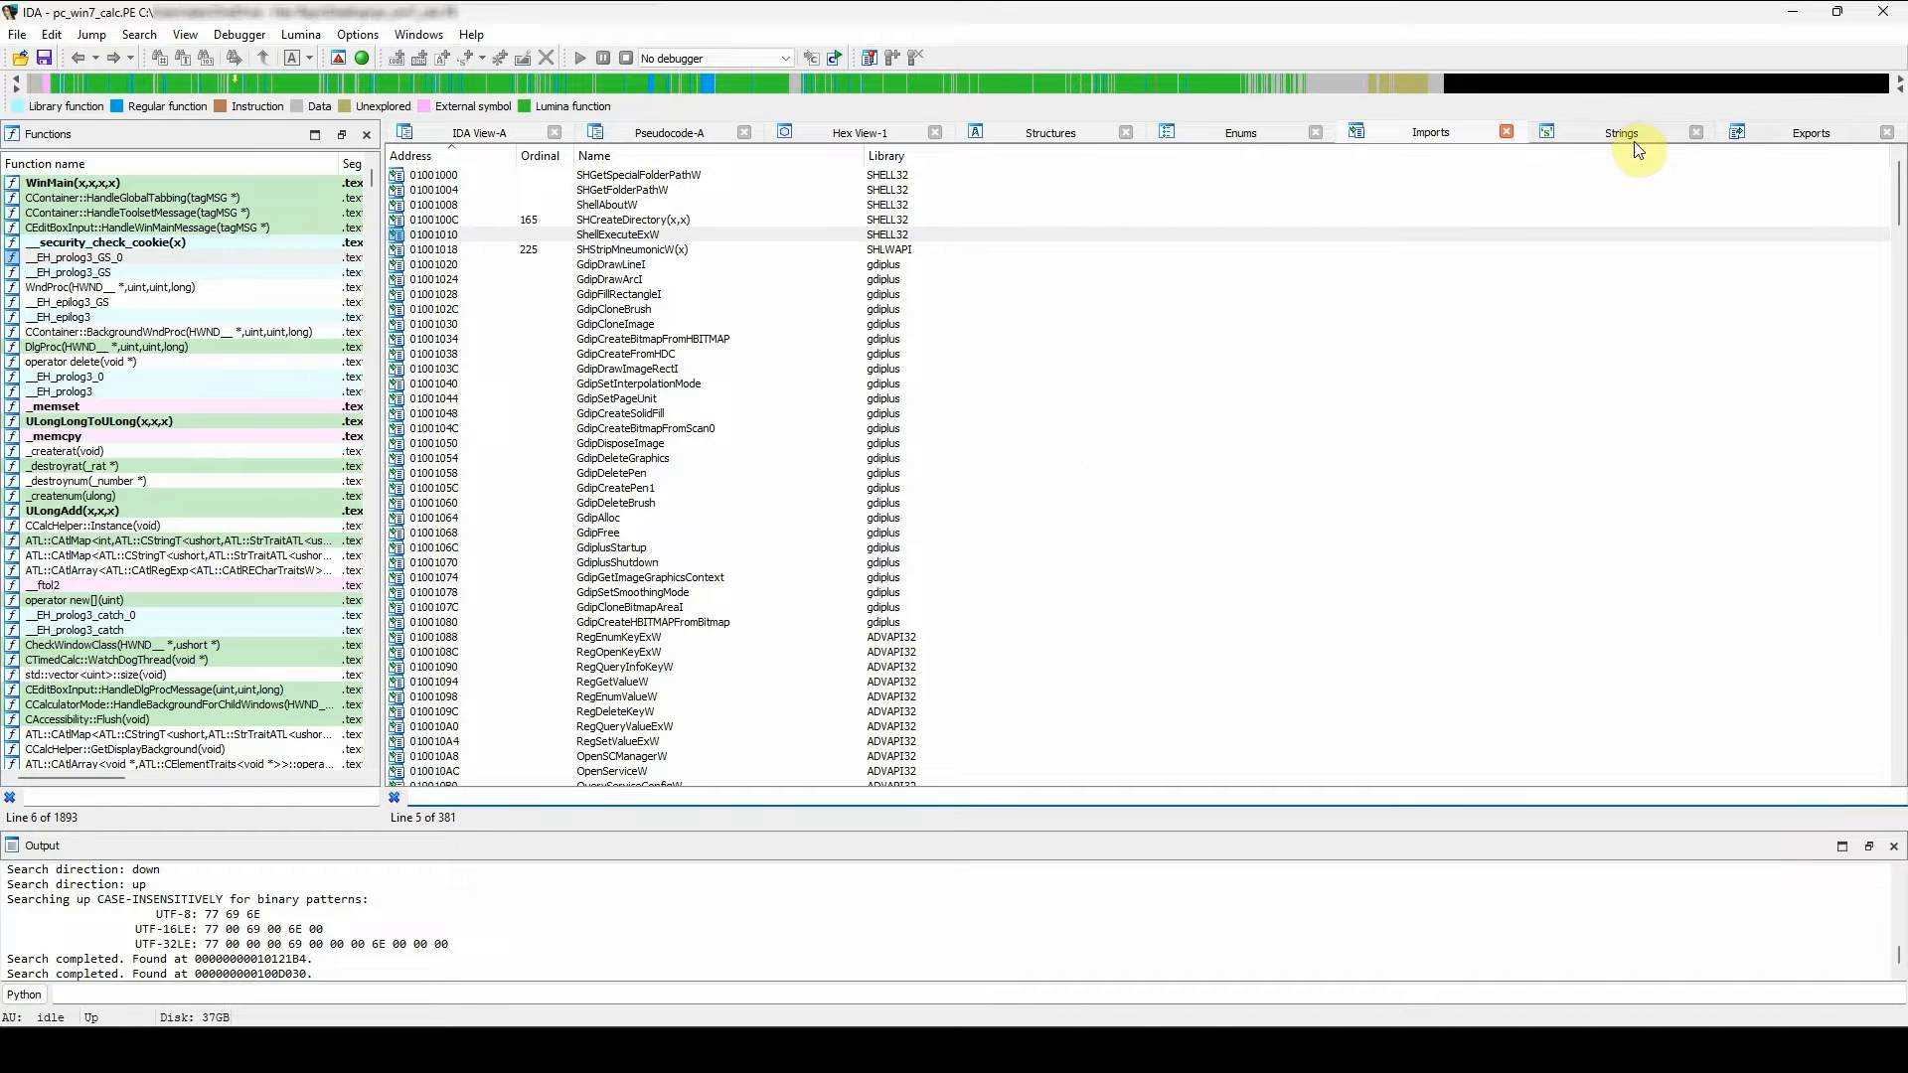
{"action": "left_click", "coordinate": [1784, 132]}
{"action": "key", "text": "ctrl+f"}
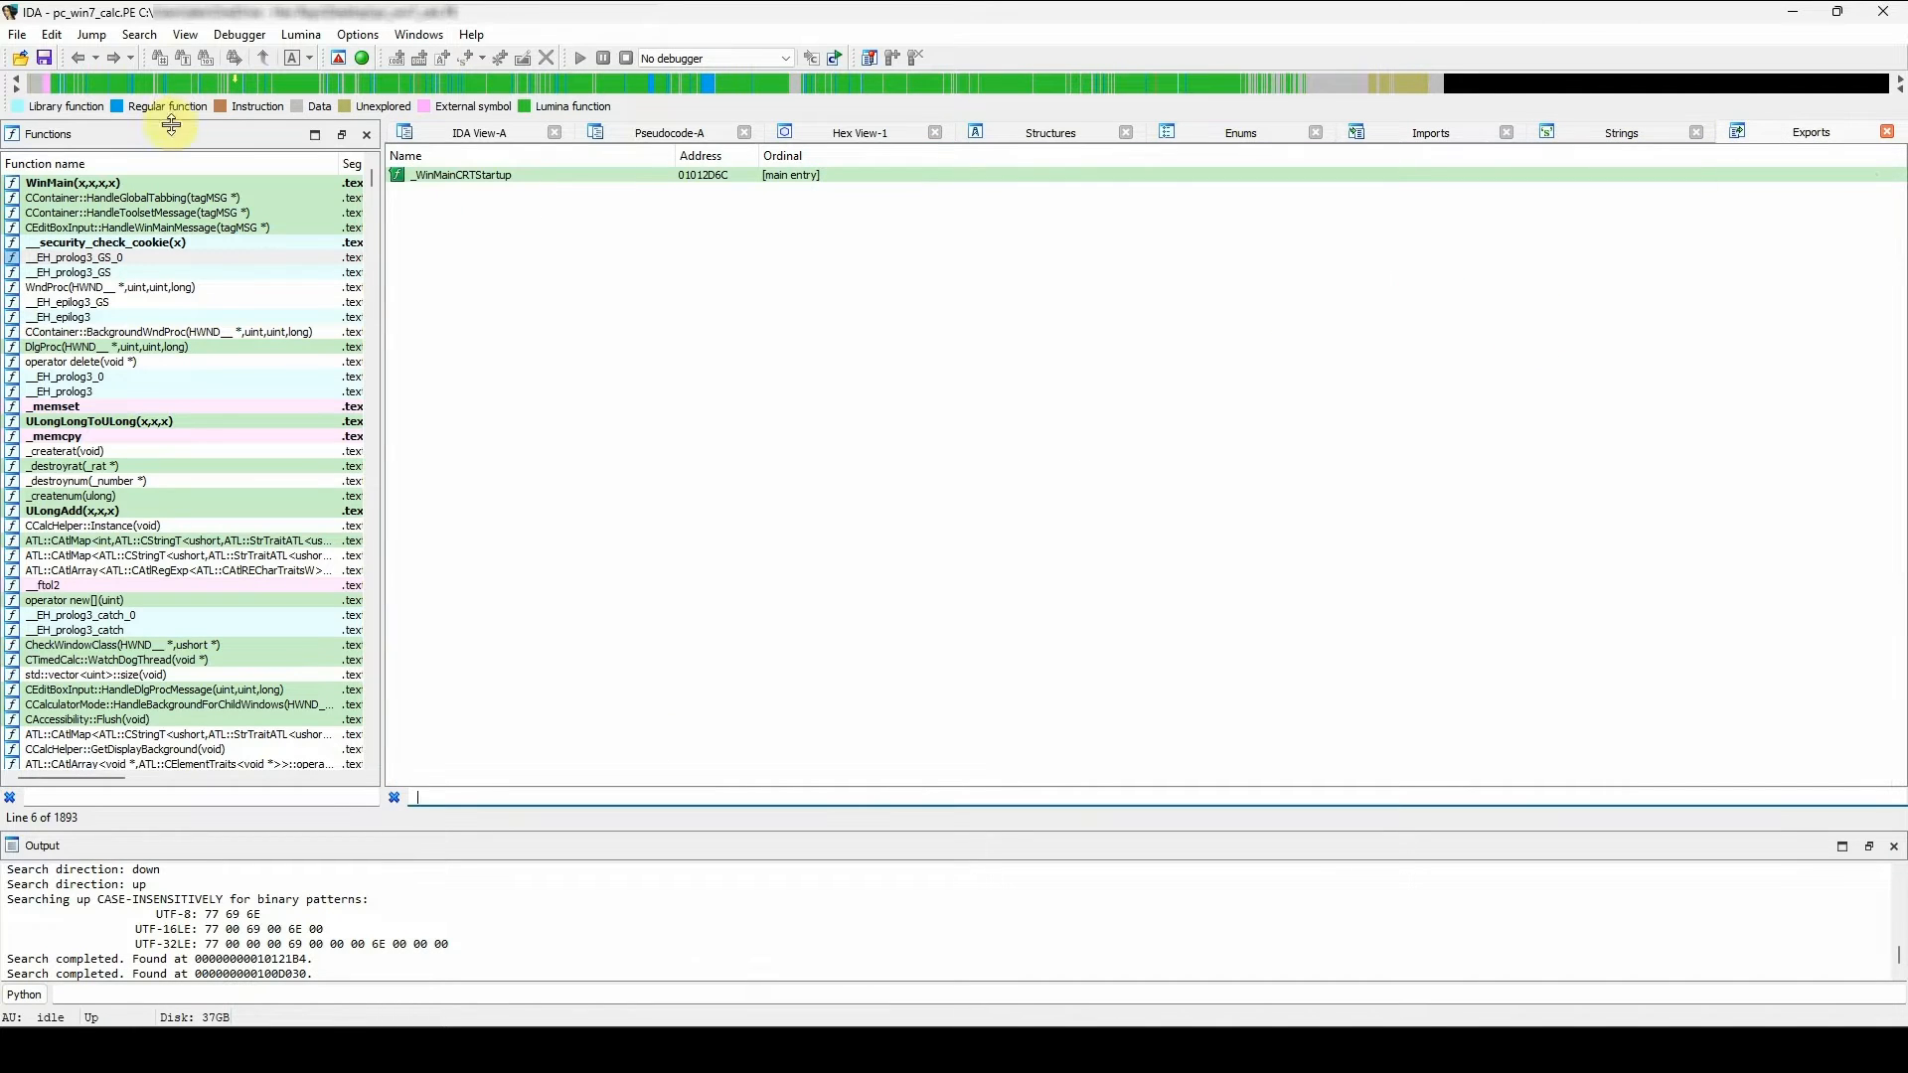
{"action": "key", "text": "ctrl+f"}
{"action": "left_click", "coordinate": [112, 439]}
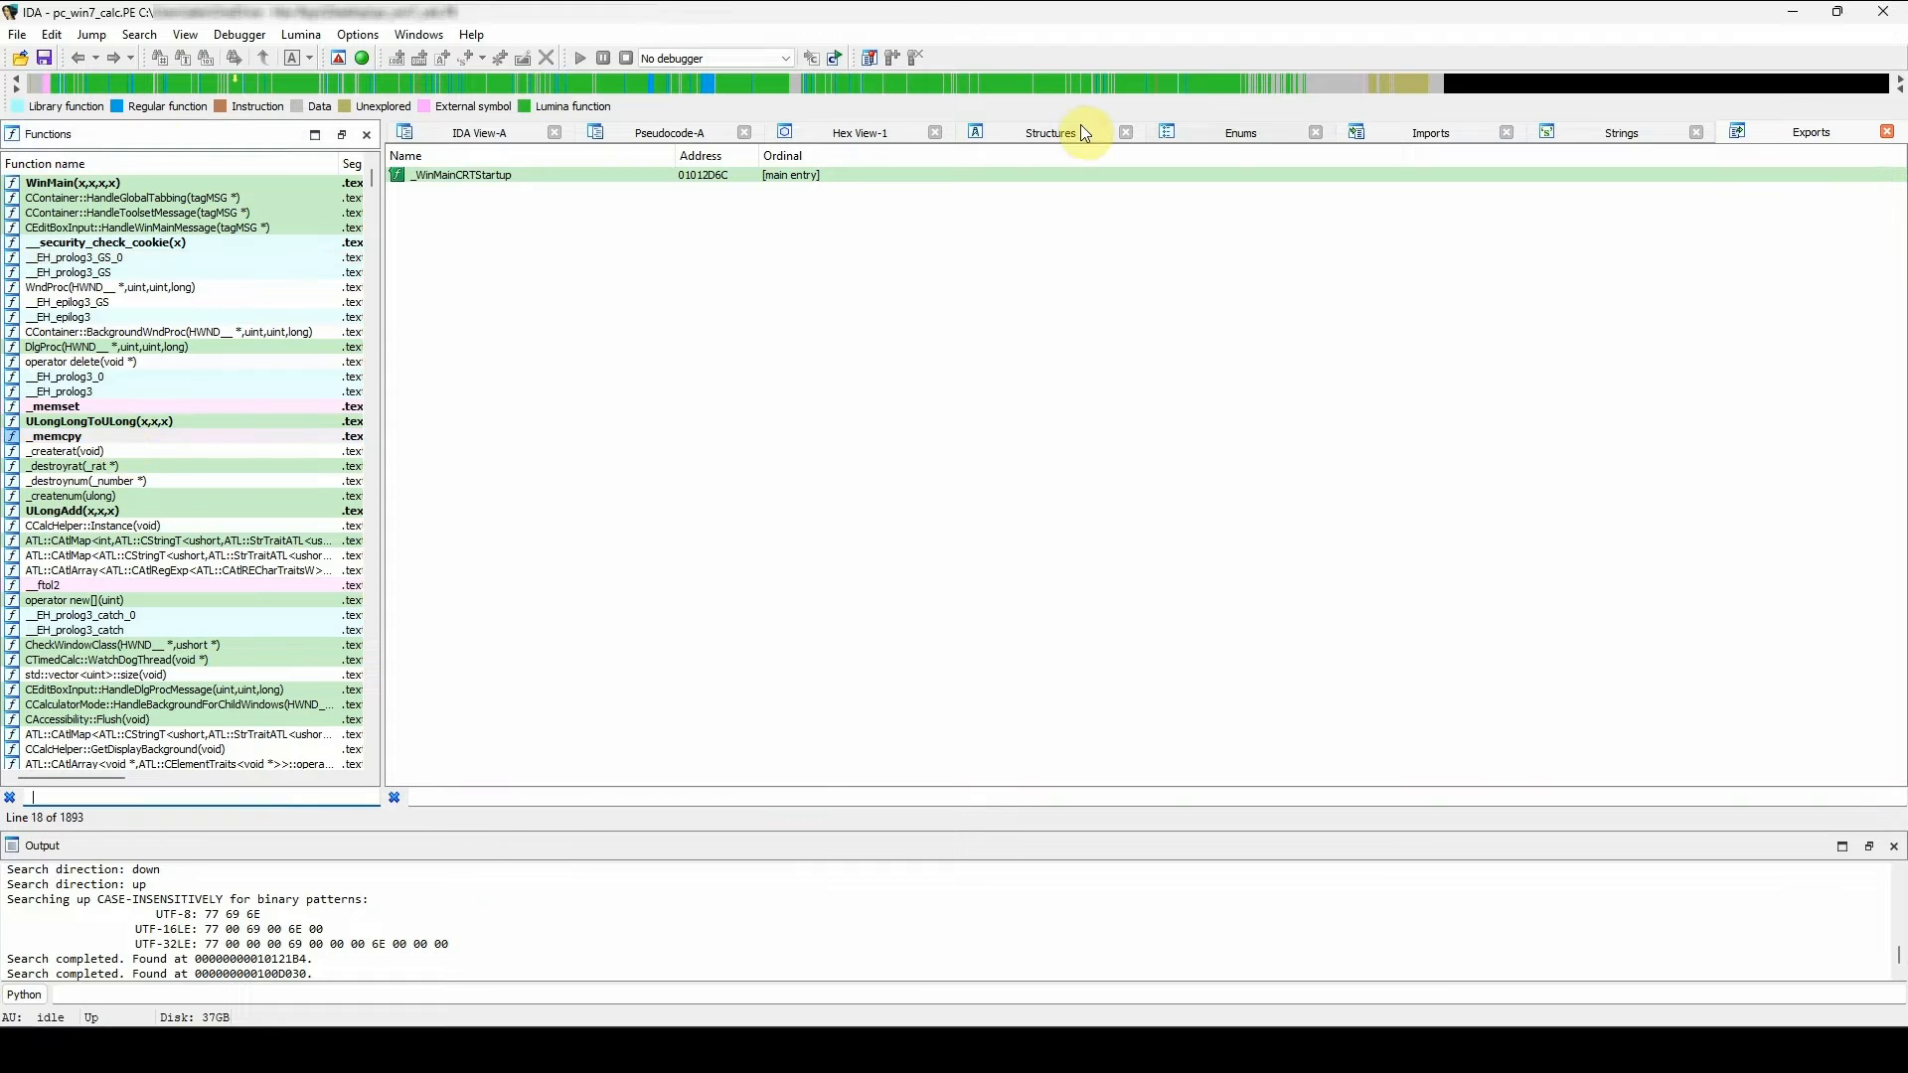
- Filter the Strings list by "win", select the GetWindowRect string, and close the filter
{"action": "left_click", "coordinate": [1630, 132]}
{"action": "key", "text": "ctrl+f"}
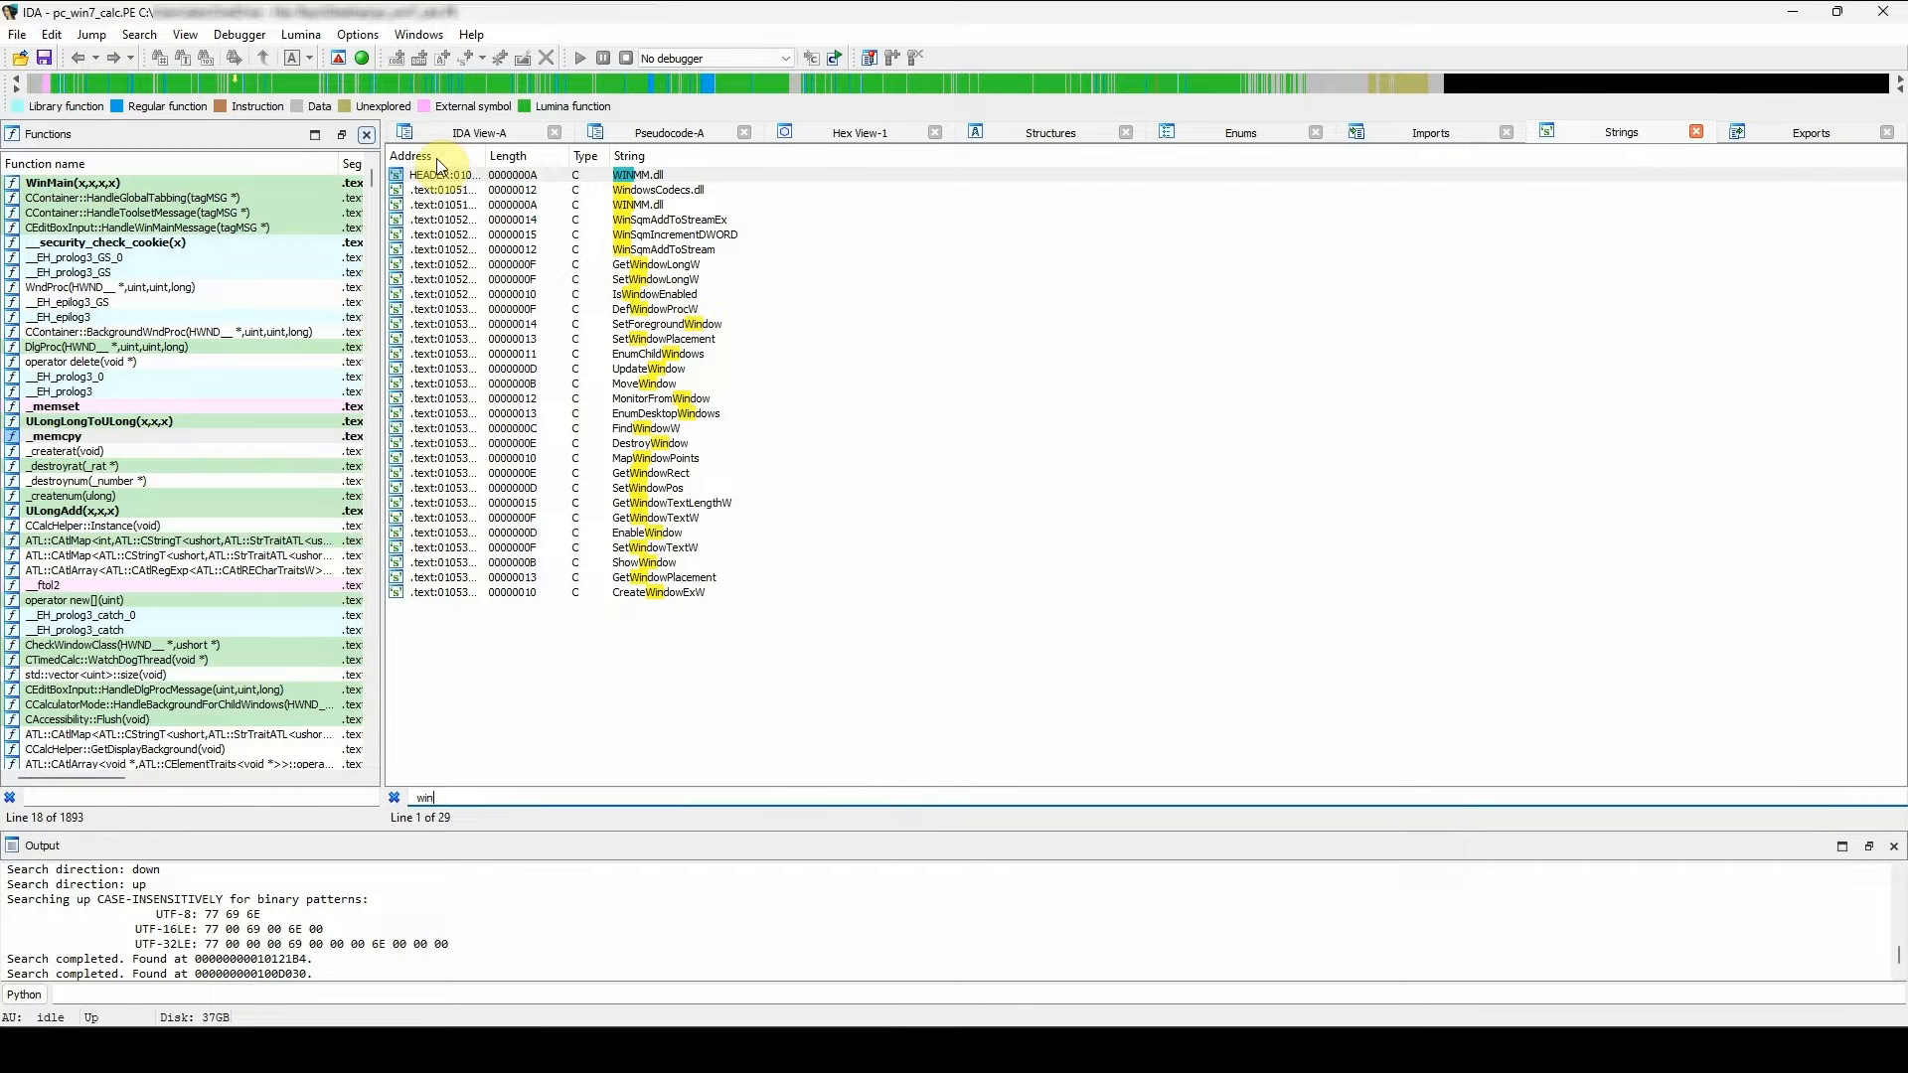
{"action": "left_click", "coordinate": [139, 34]}
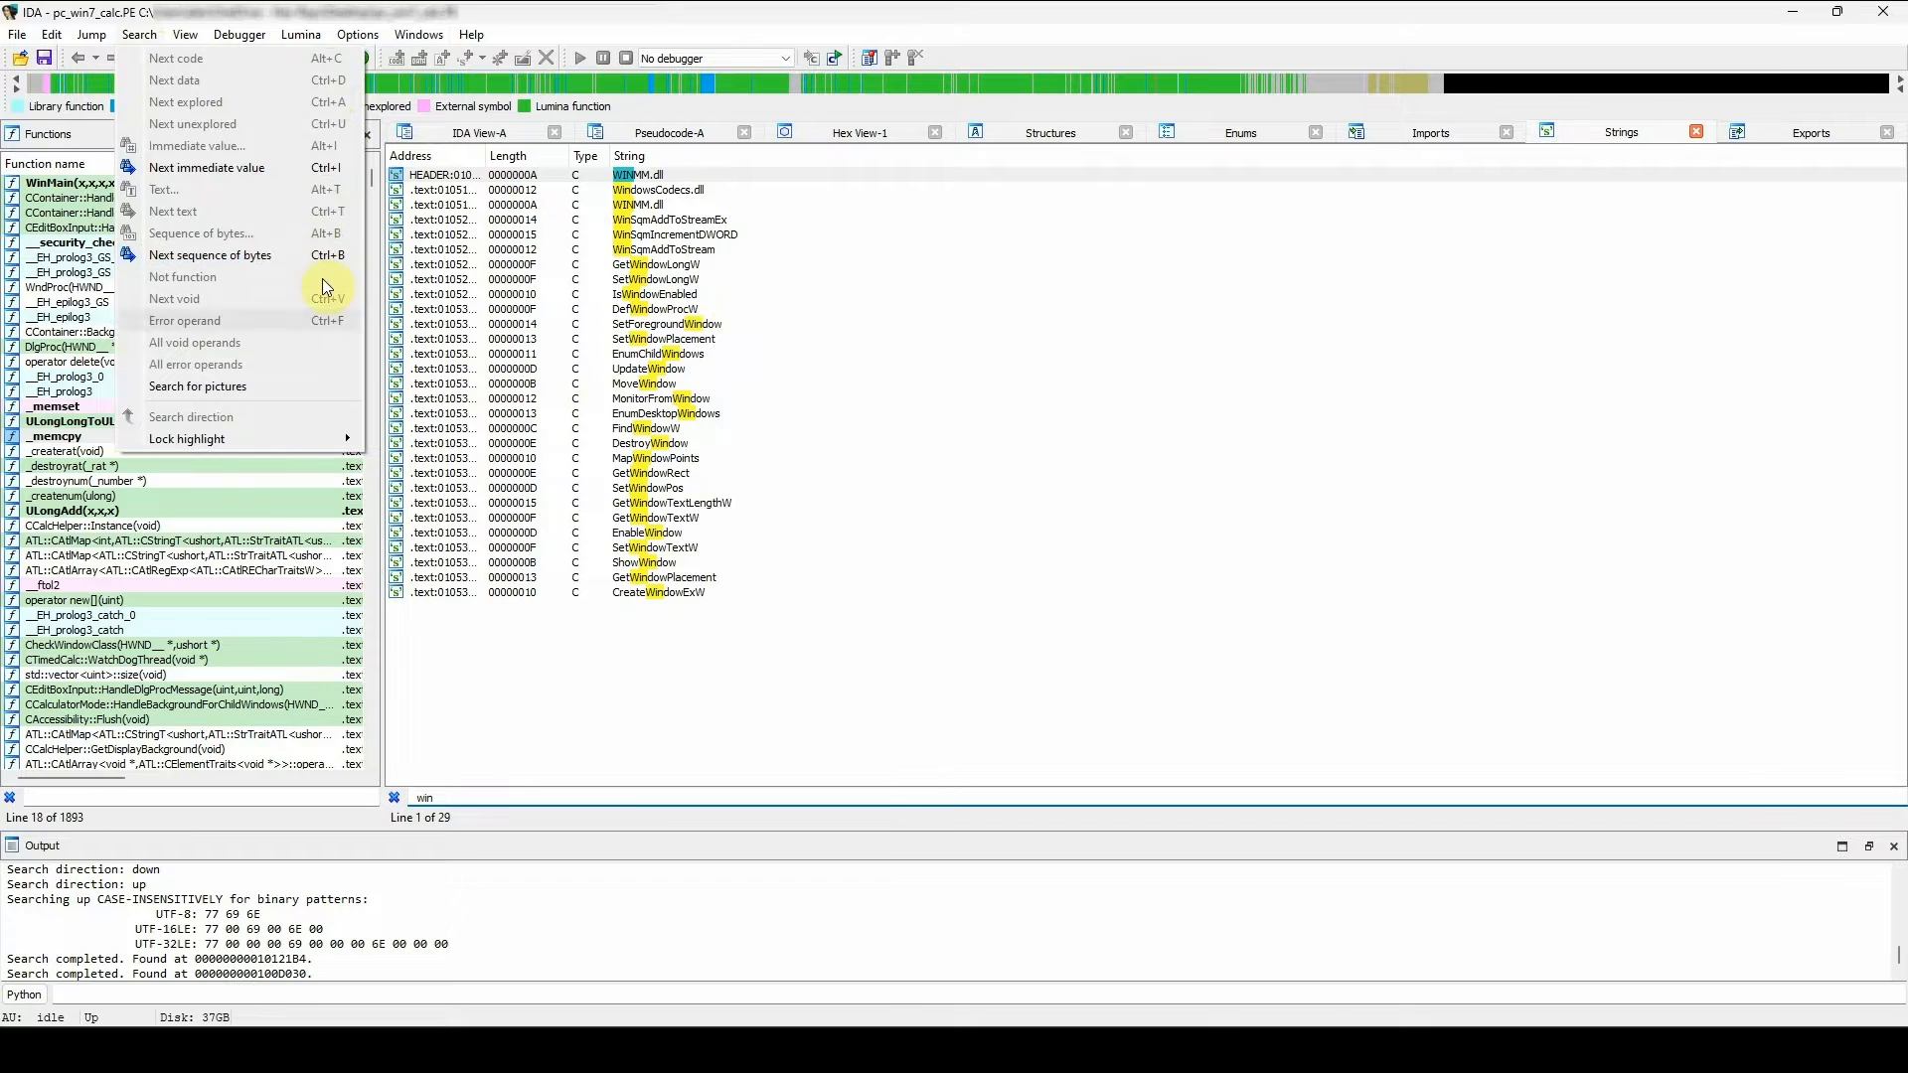
{"action": "left_click", "coordinate": [801, 473]}
{"action": "left_click", "coordinate": [394, 797]}
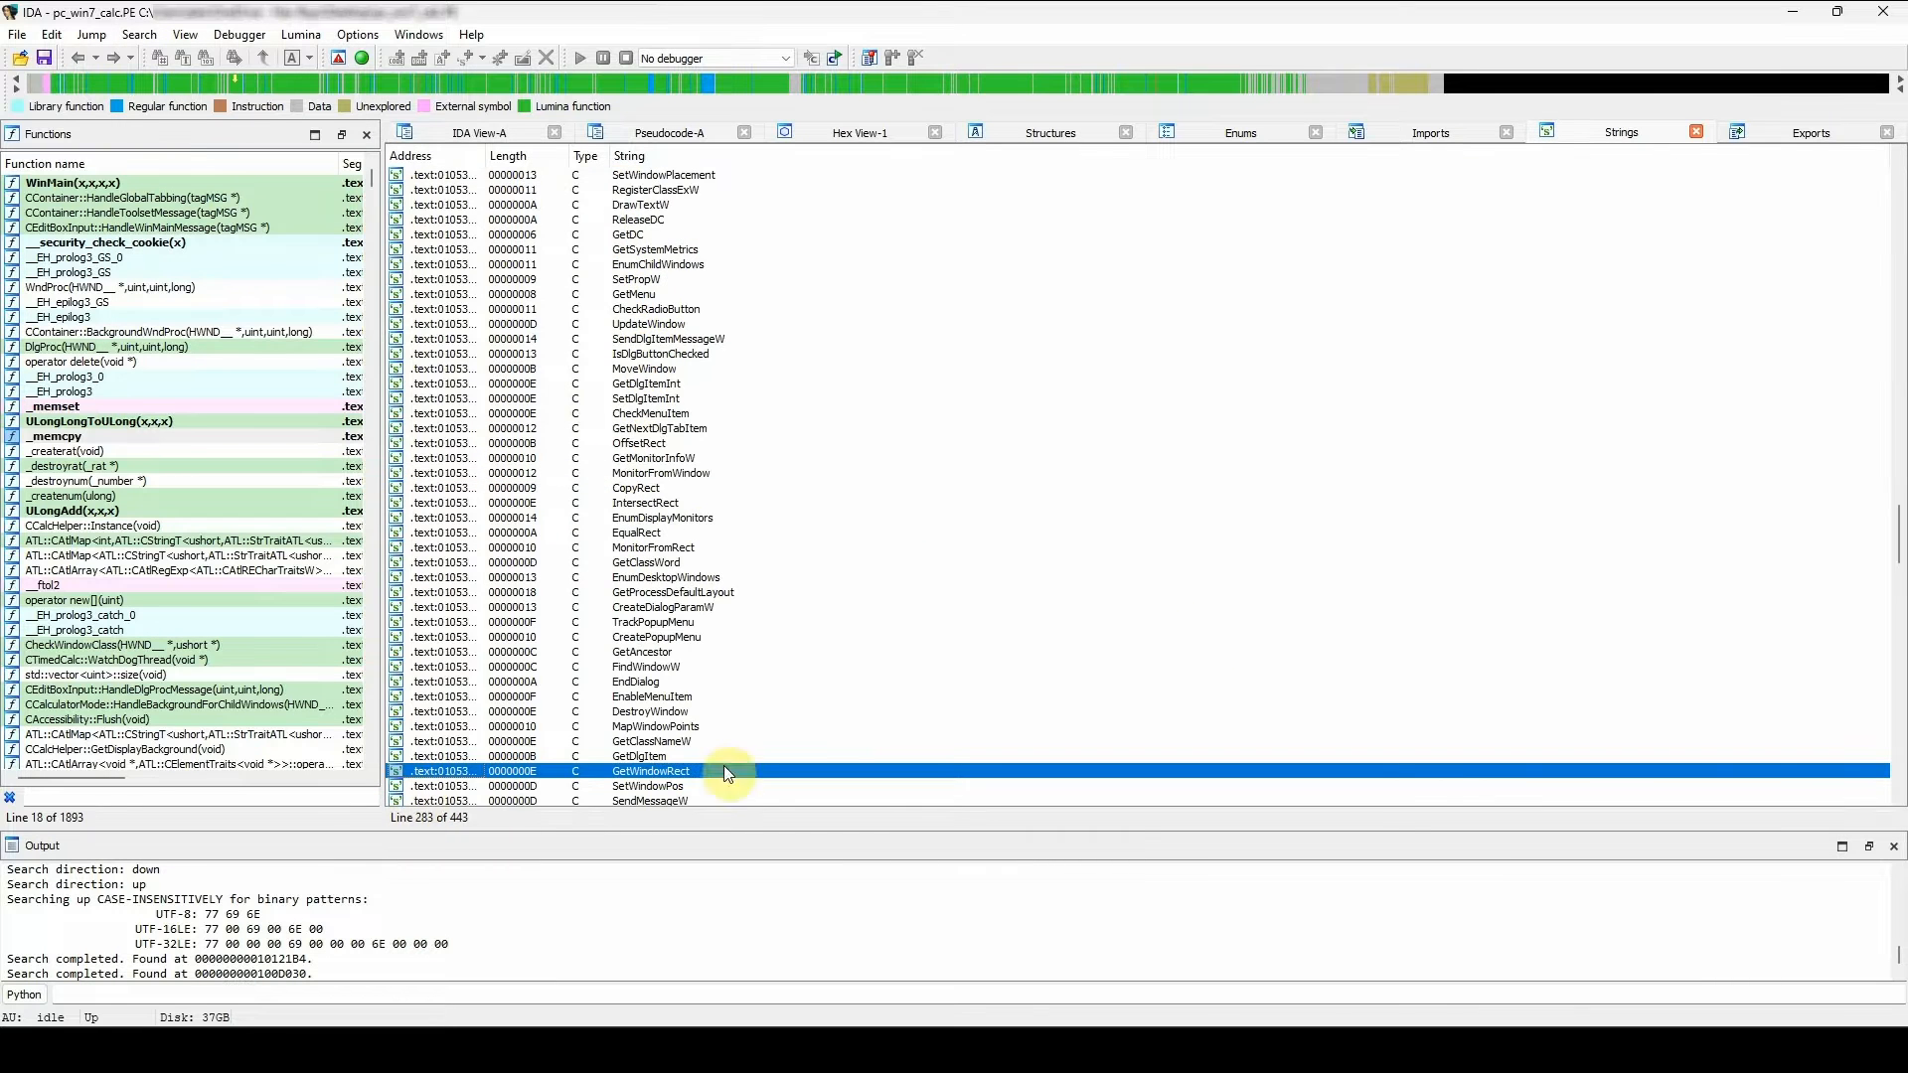
- Search the disassembly downwards for the immediate value 50, with Search Up switched off
{"action": "left_click", "coordinate": [446, 137]}
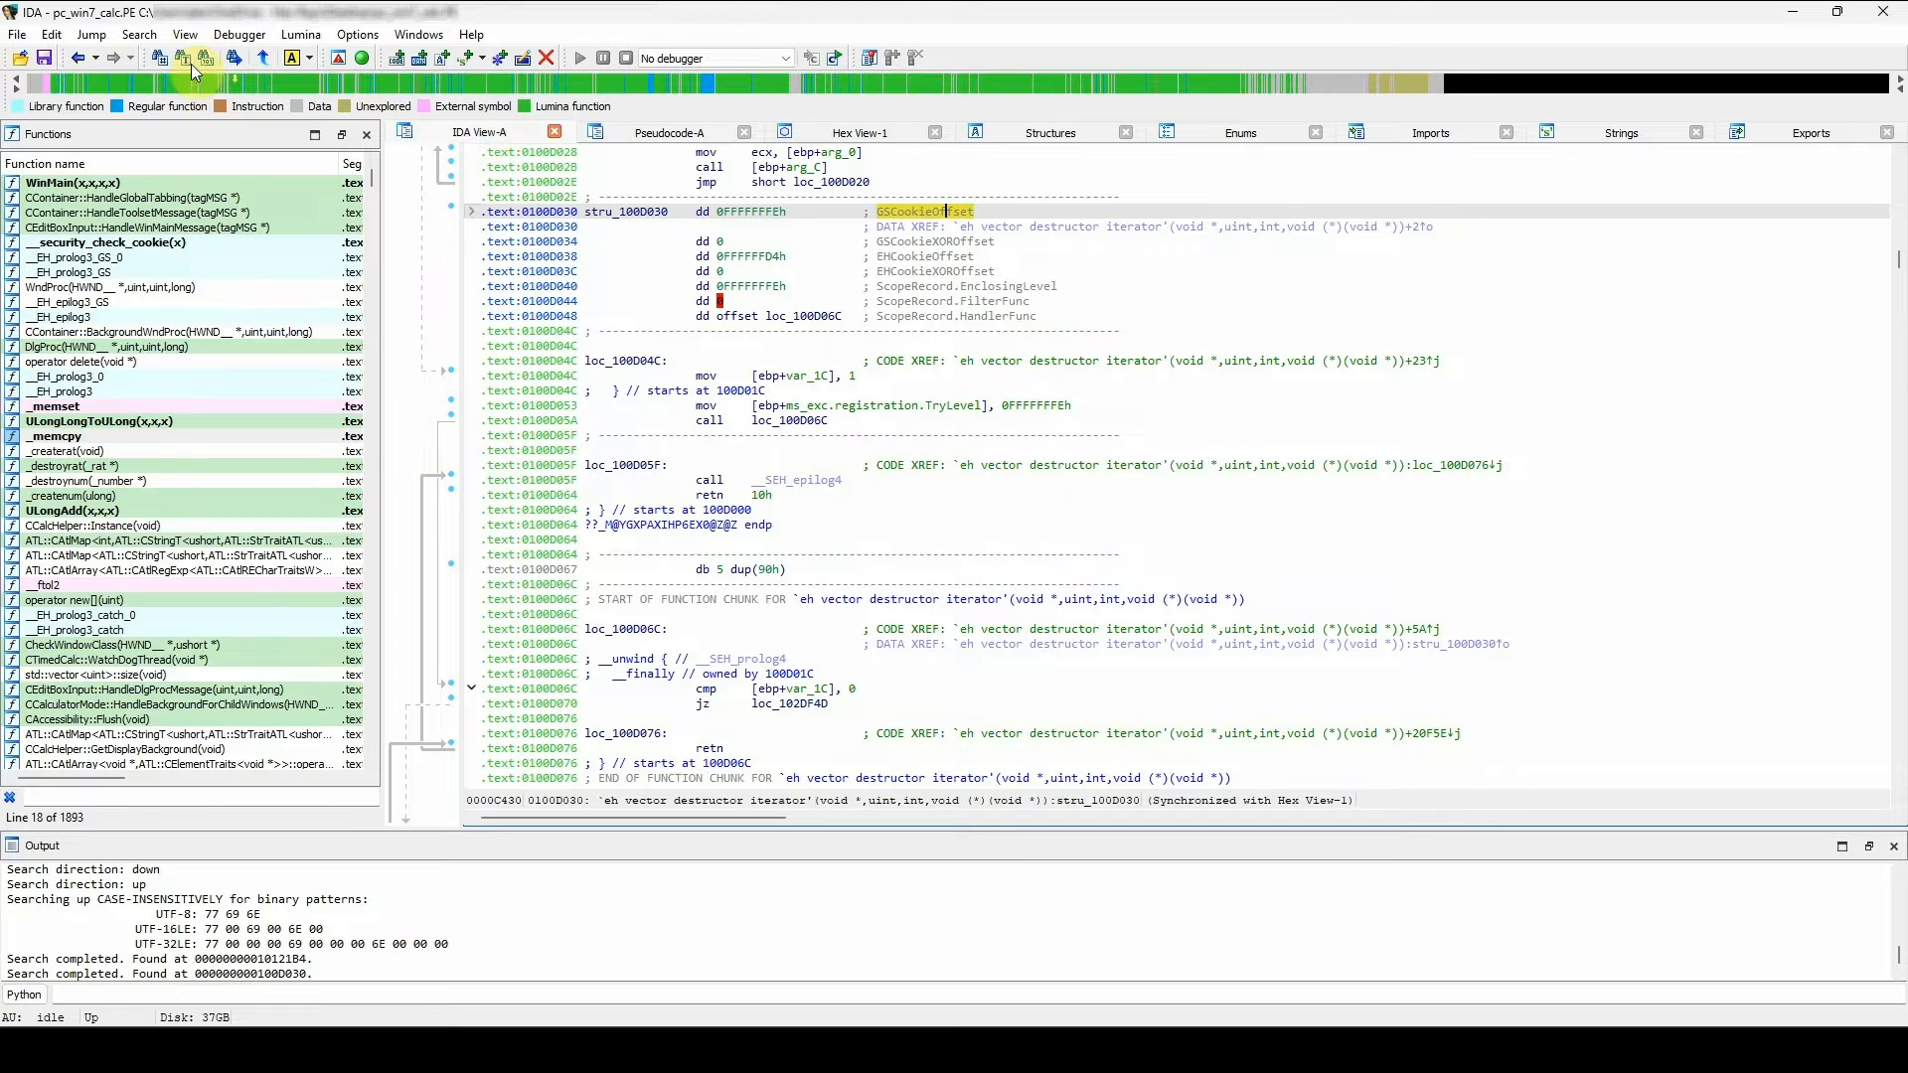
{"action": "left_click", "coordinate": [139, 34]}
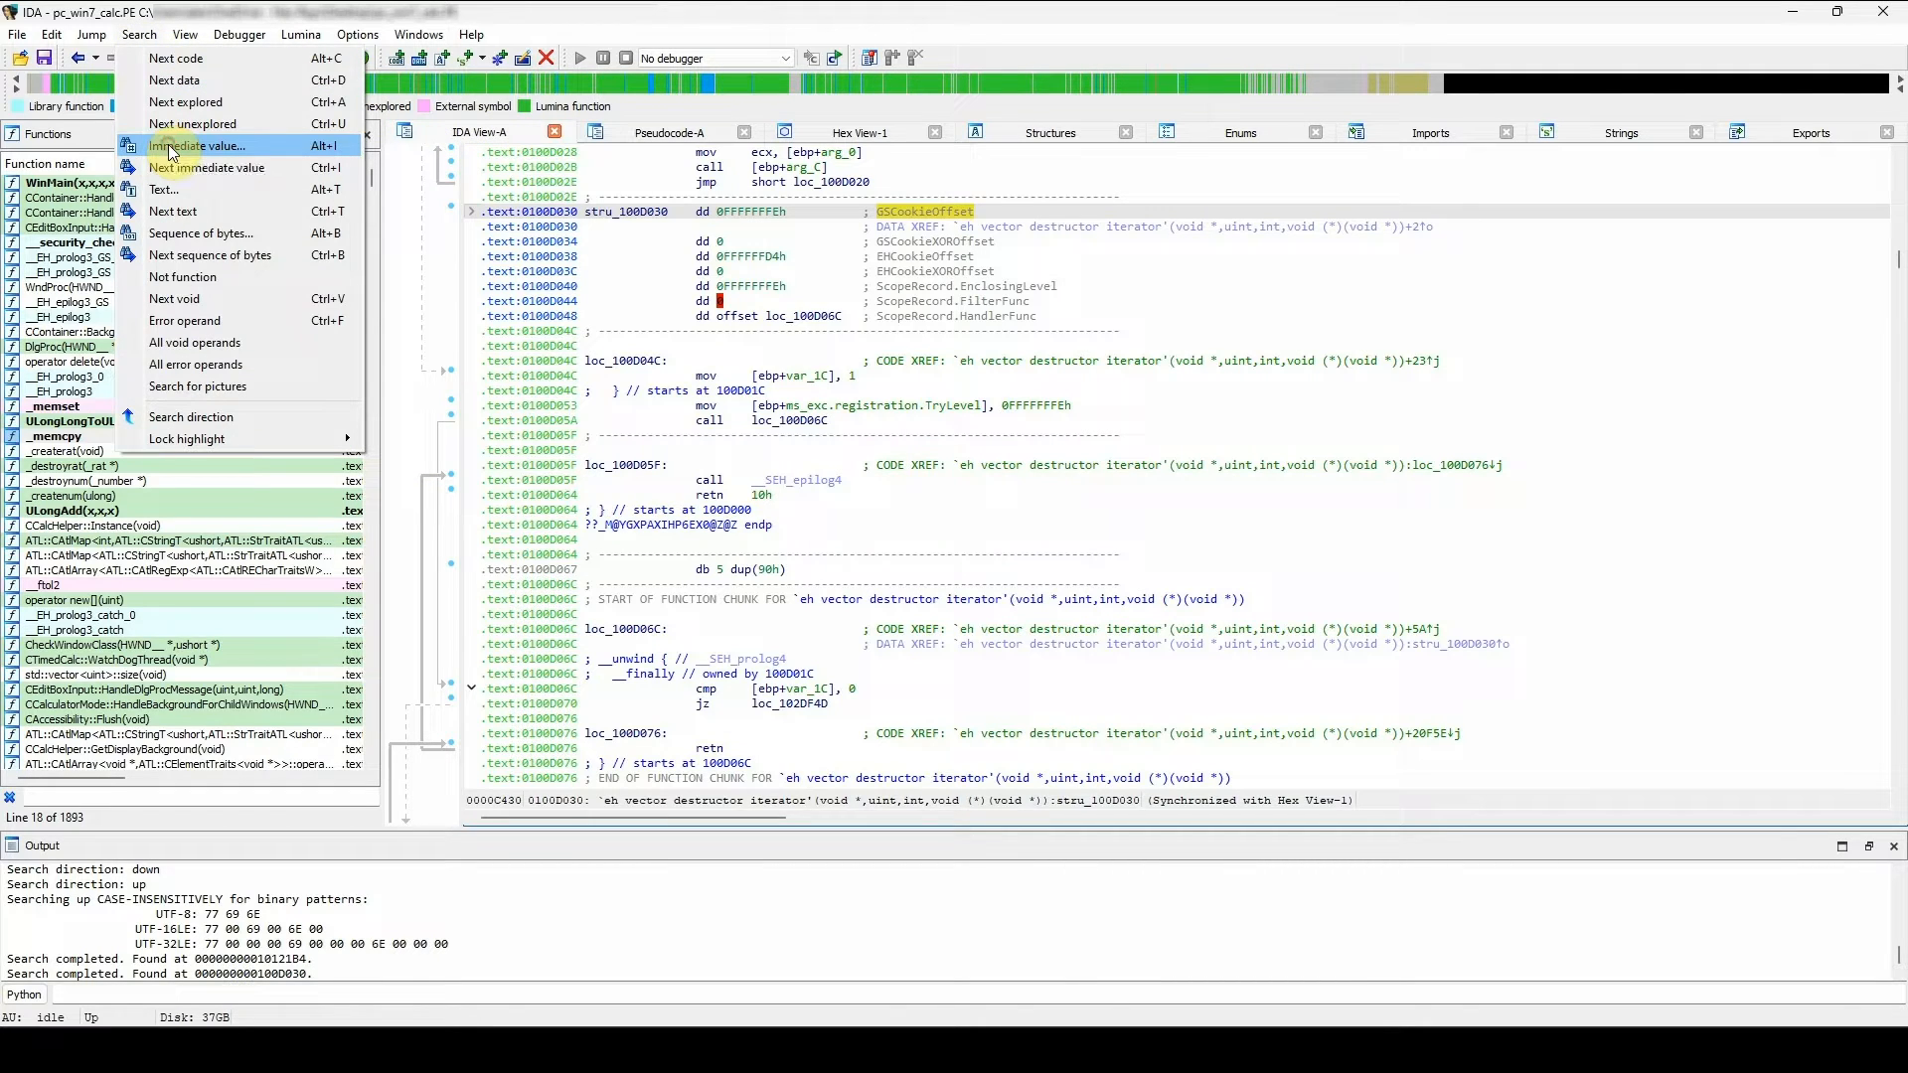
{"action": "left_click", "coordinate": [171, 149]}
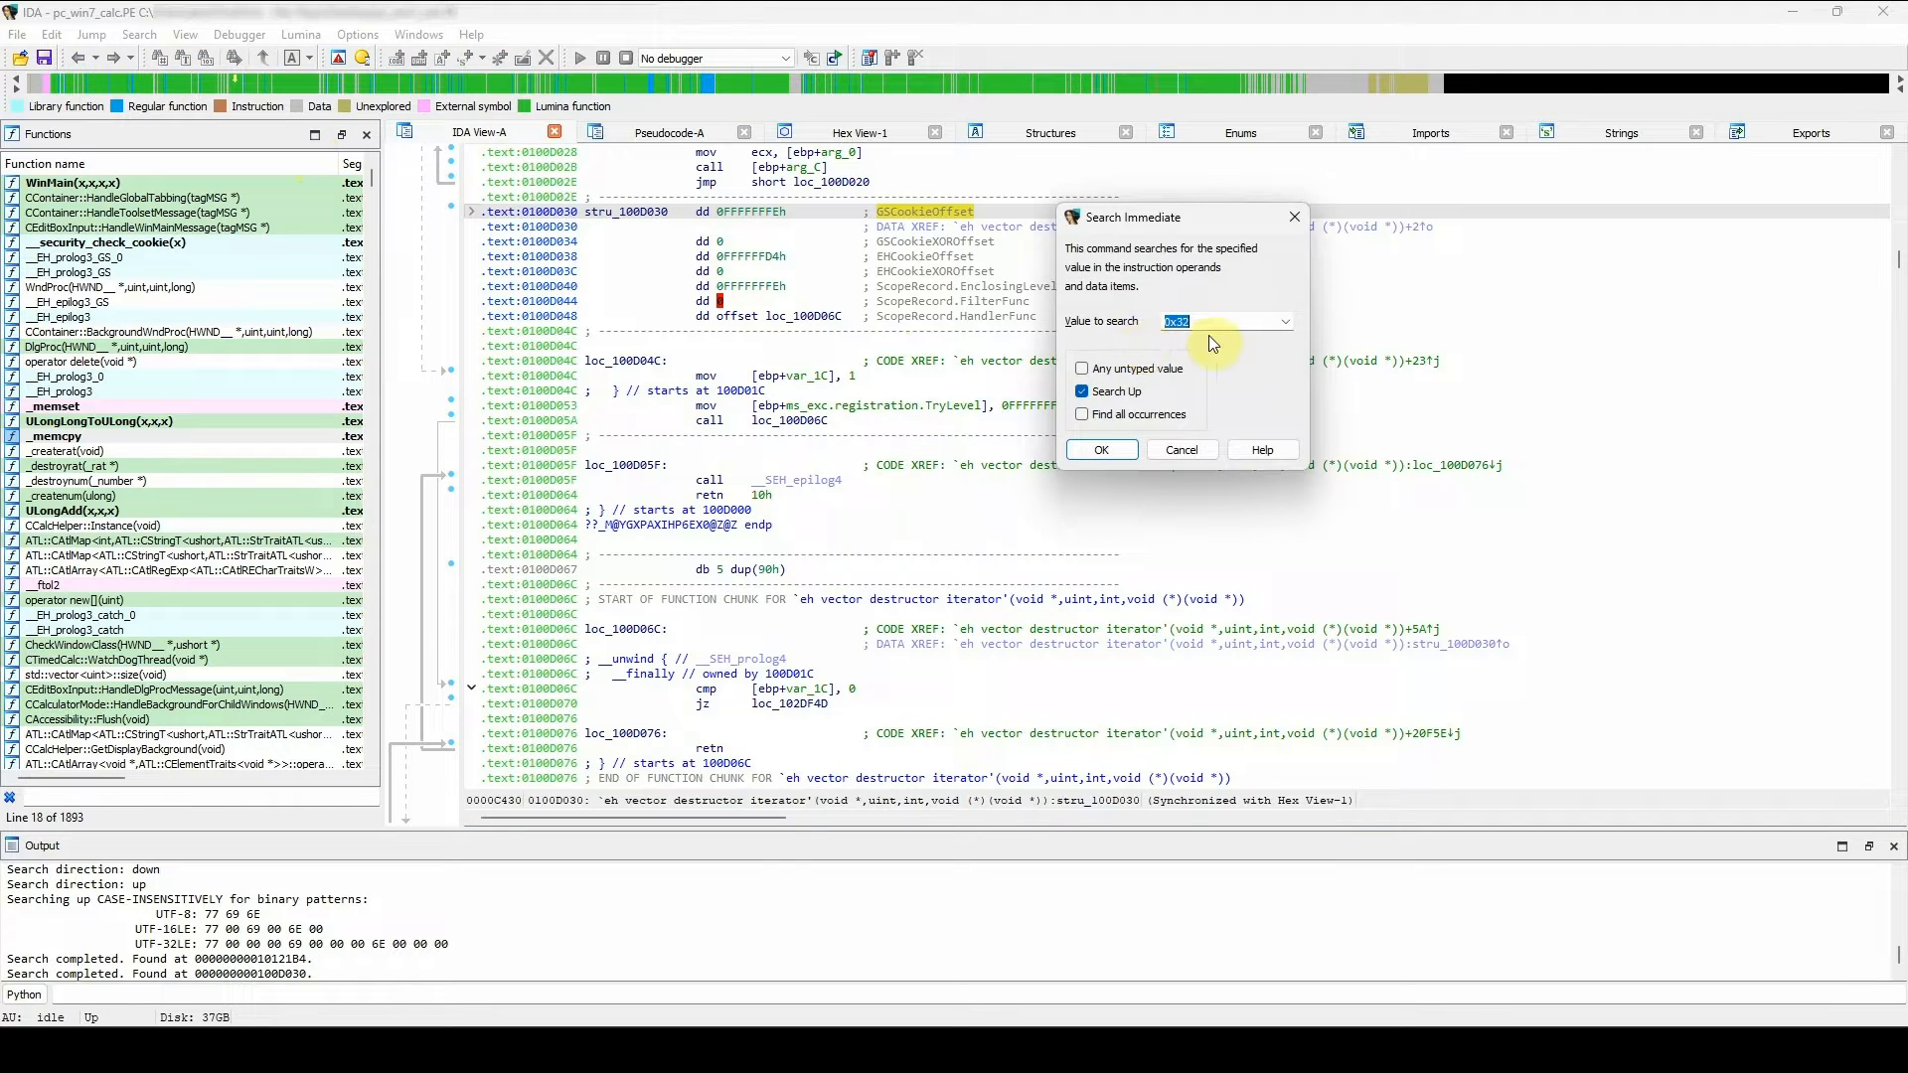
{"action": "key", "text": "Escape"}
{"action": "key", "text": "alt+i"}
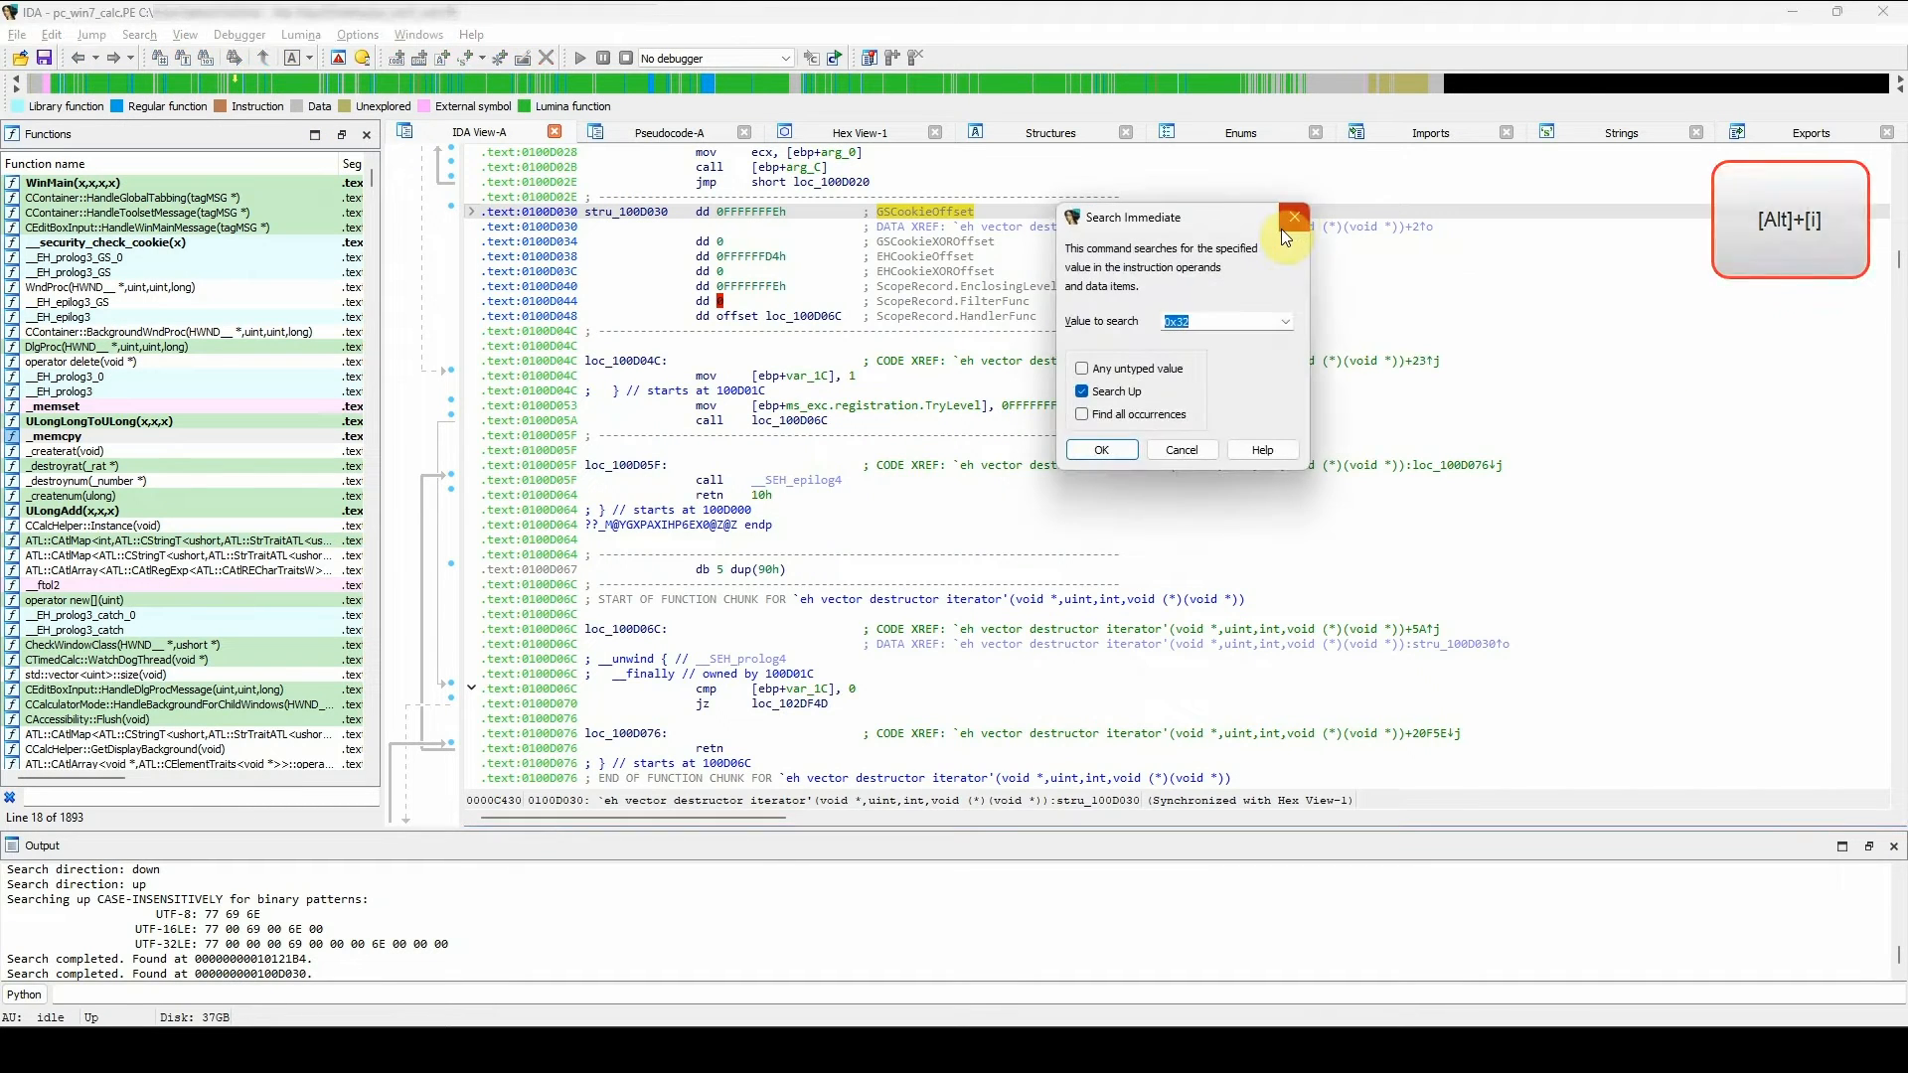
{"action": "type", "text": "50"}
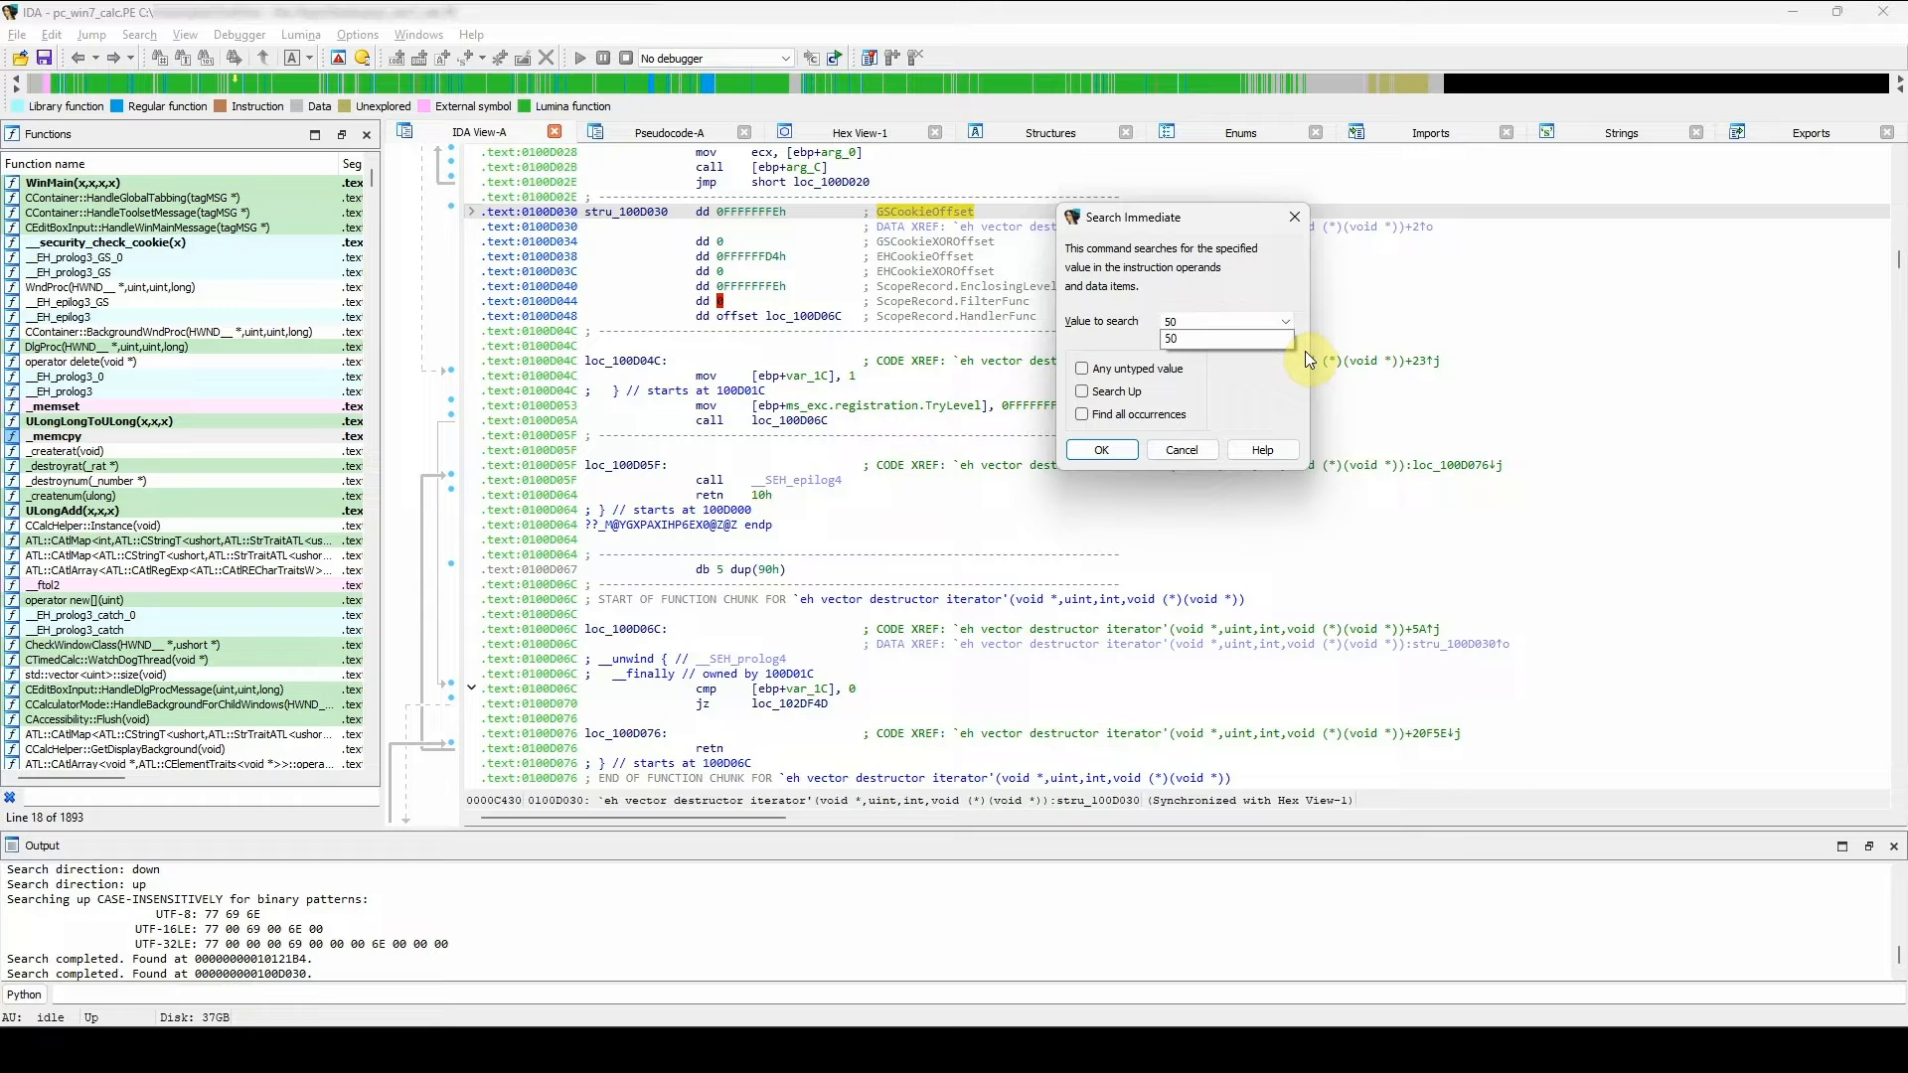
{"action": "key", "text": "Return"}
{"action": "left_click", "coordinate": [1105, 453]}
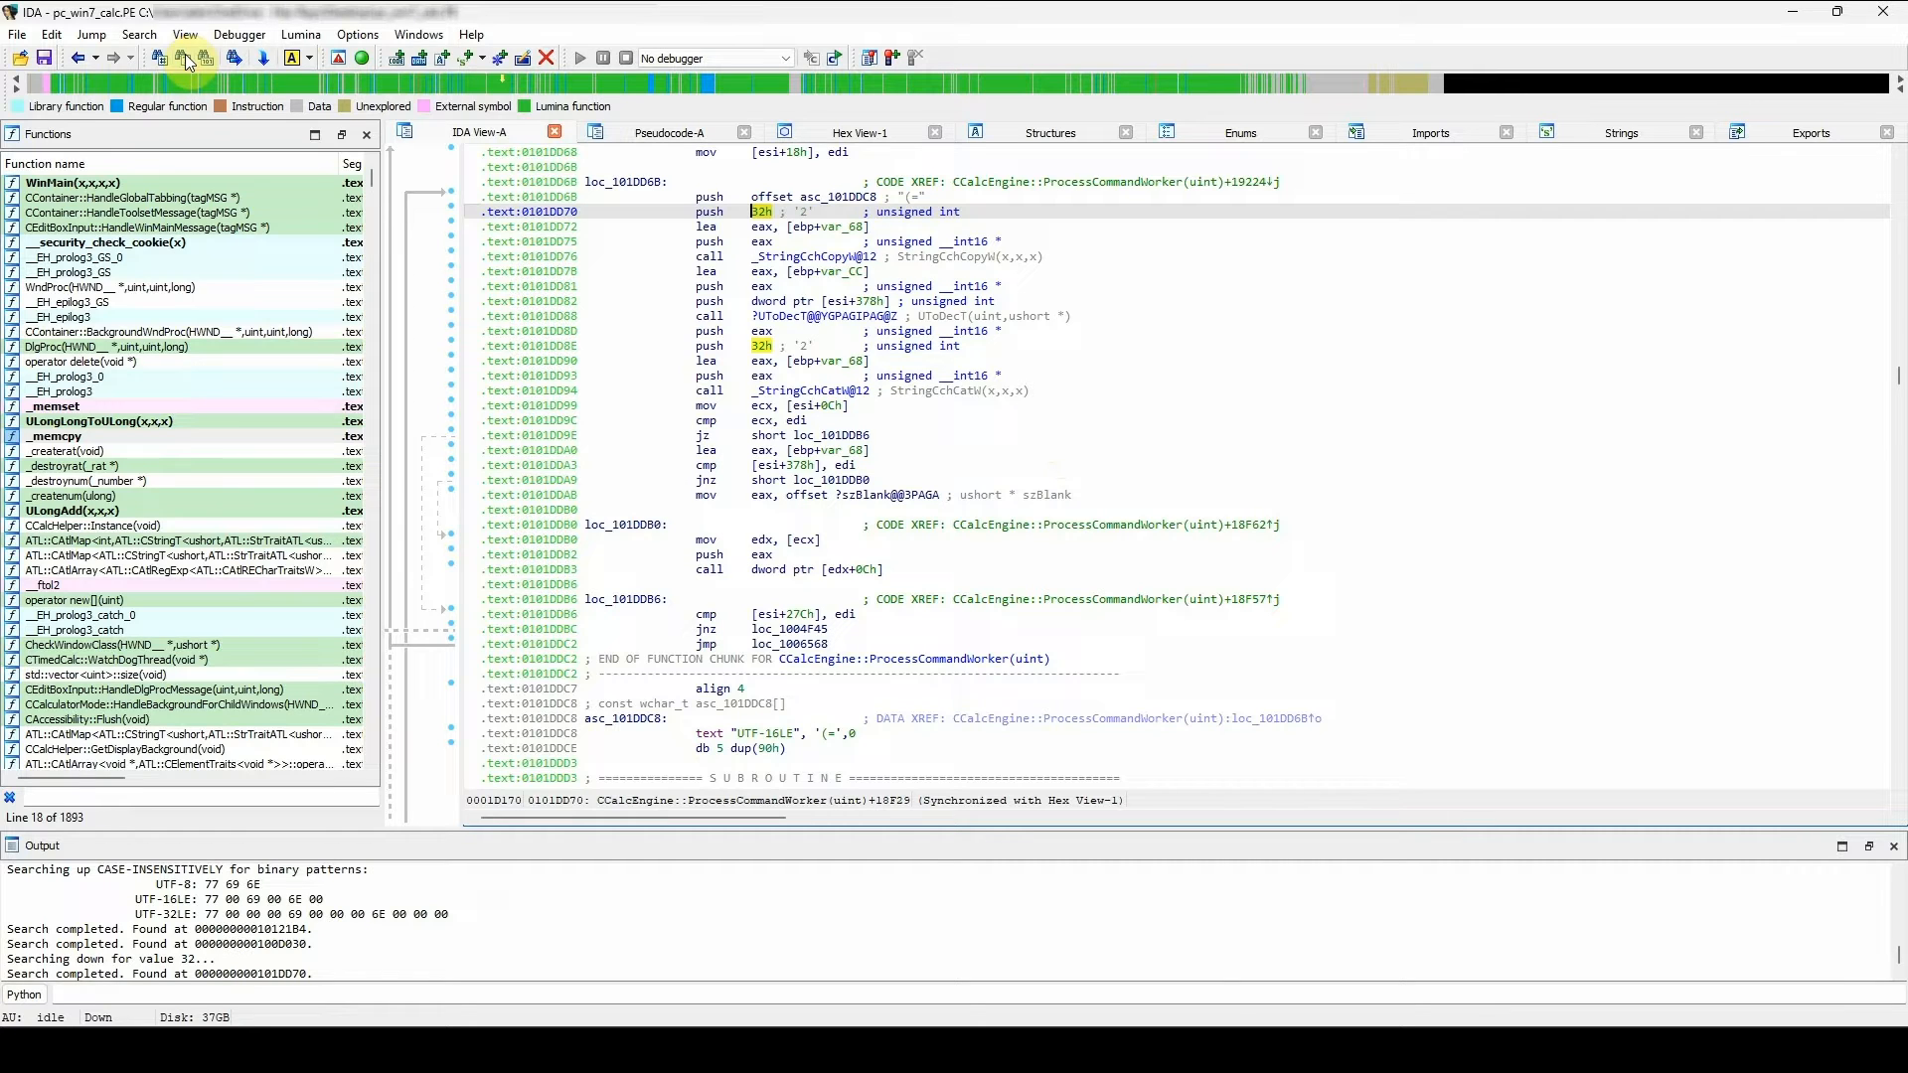
- Bring up the text search options for the disassembly view and dismiss them without searching
{"action": "left_click", "coordinate": [139, 34]}
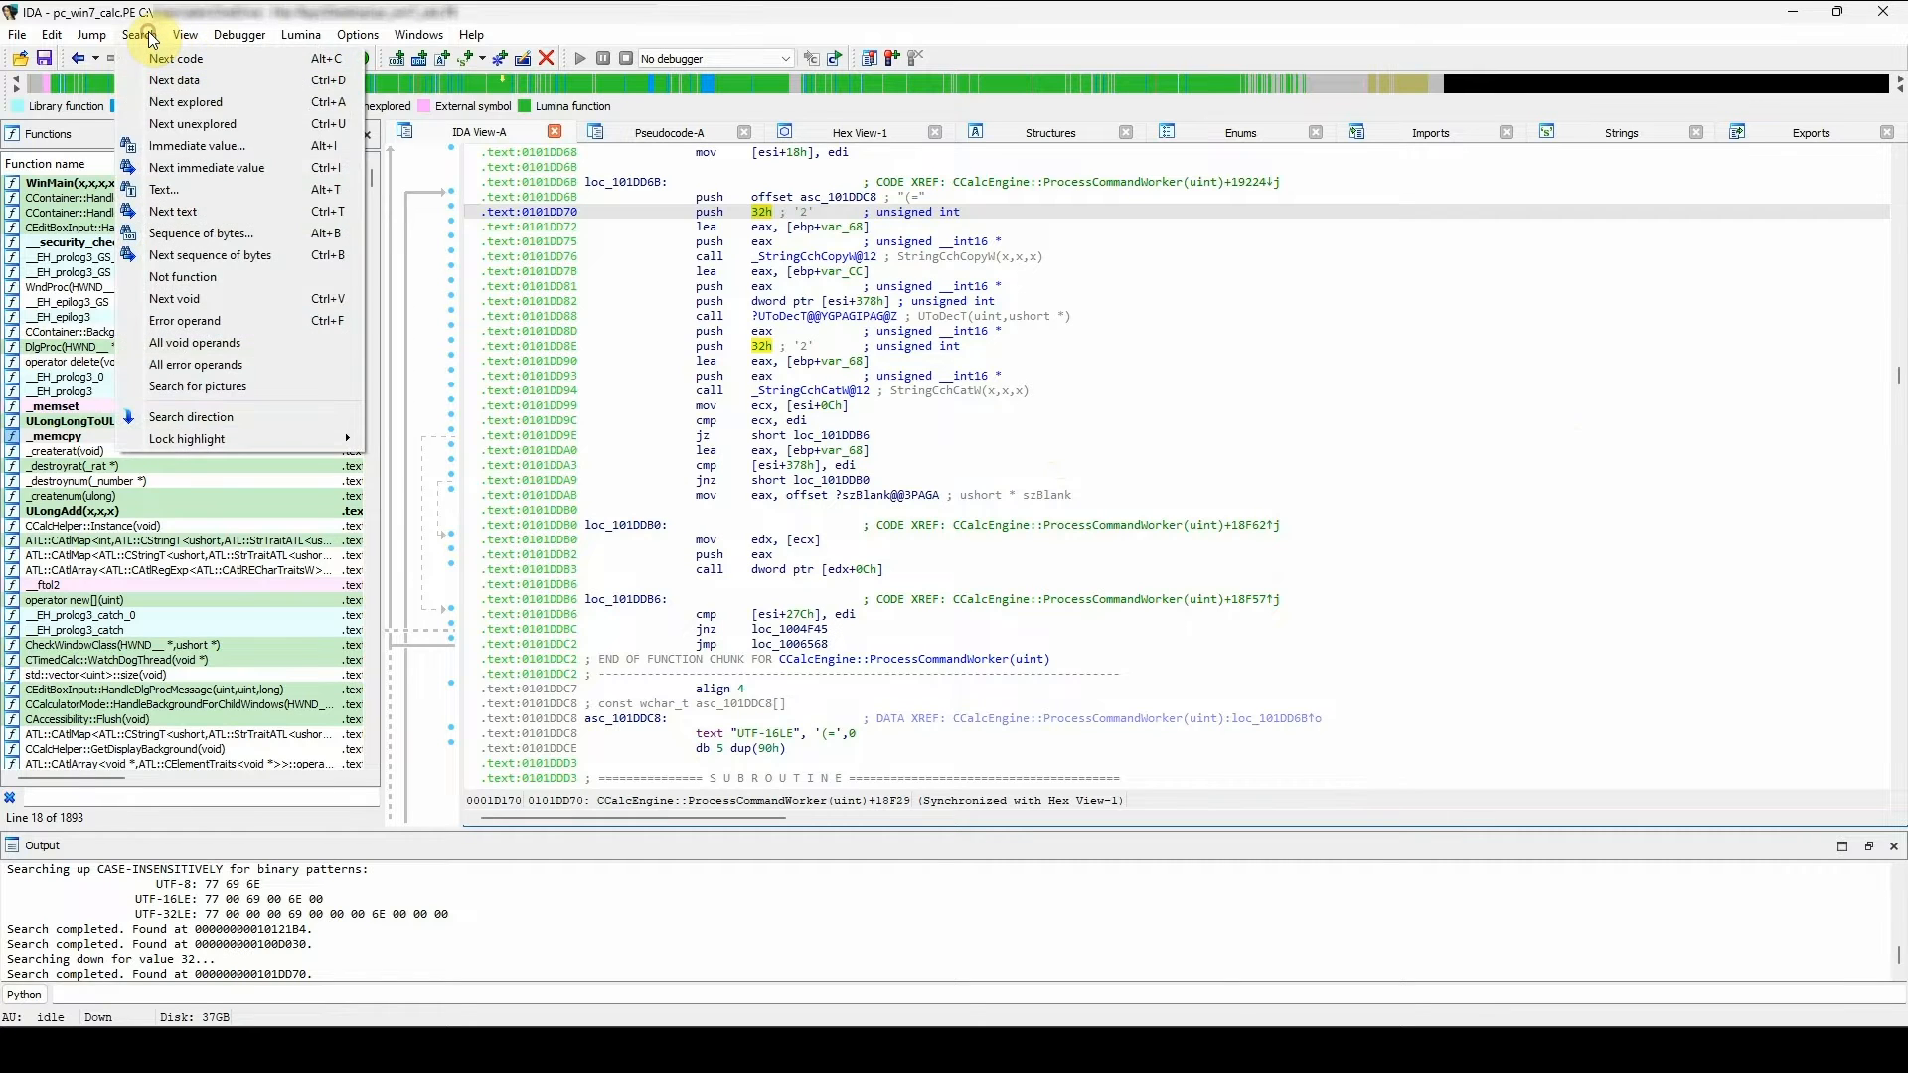
{"action": "left_click", "coordinate": [192, 196]}
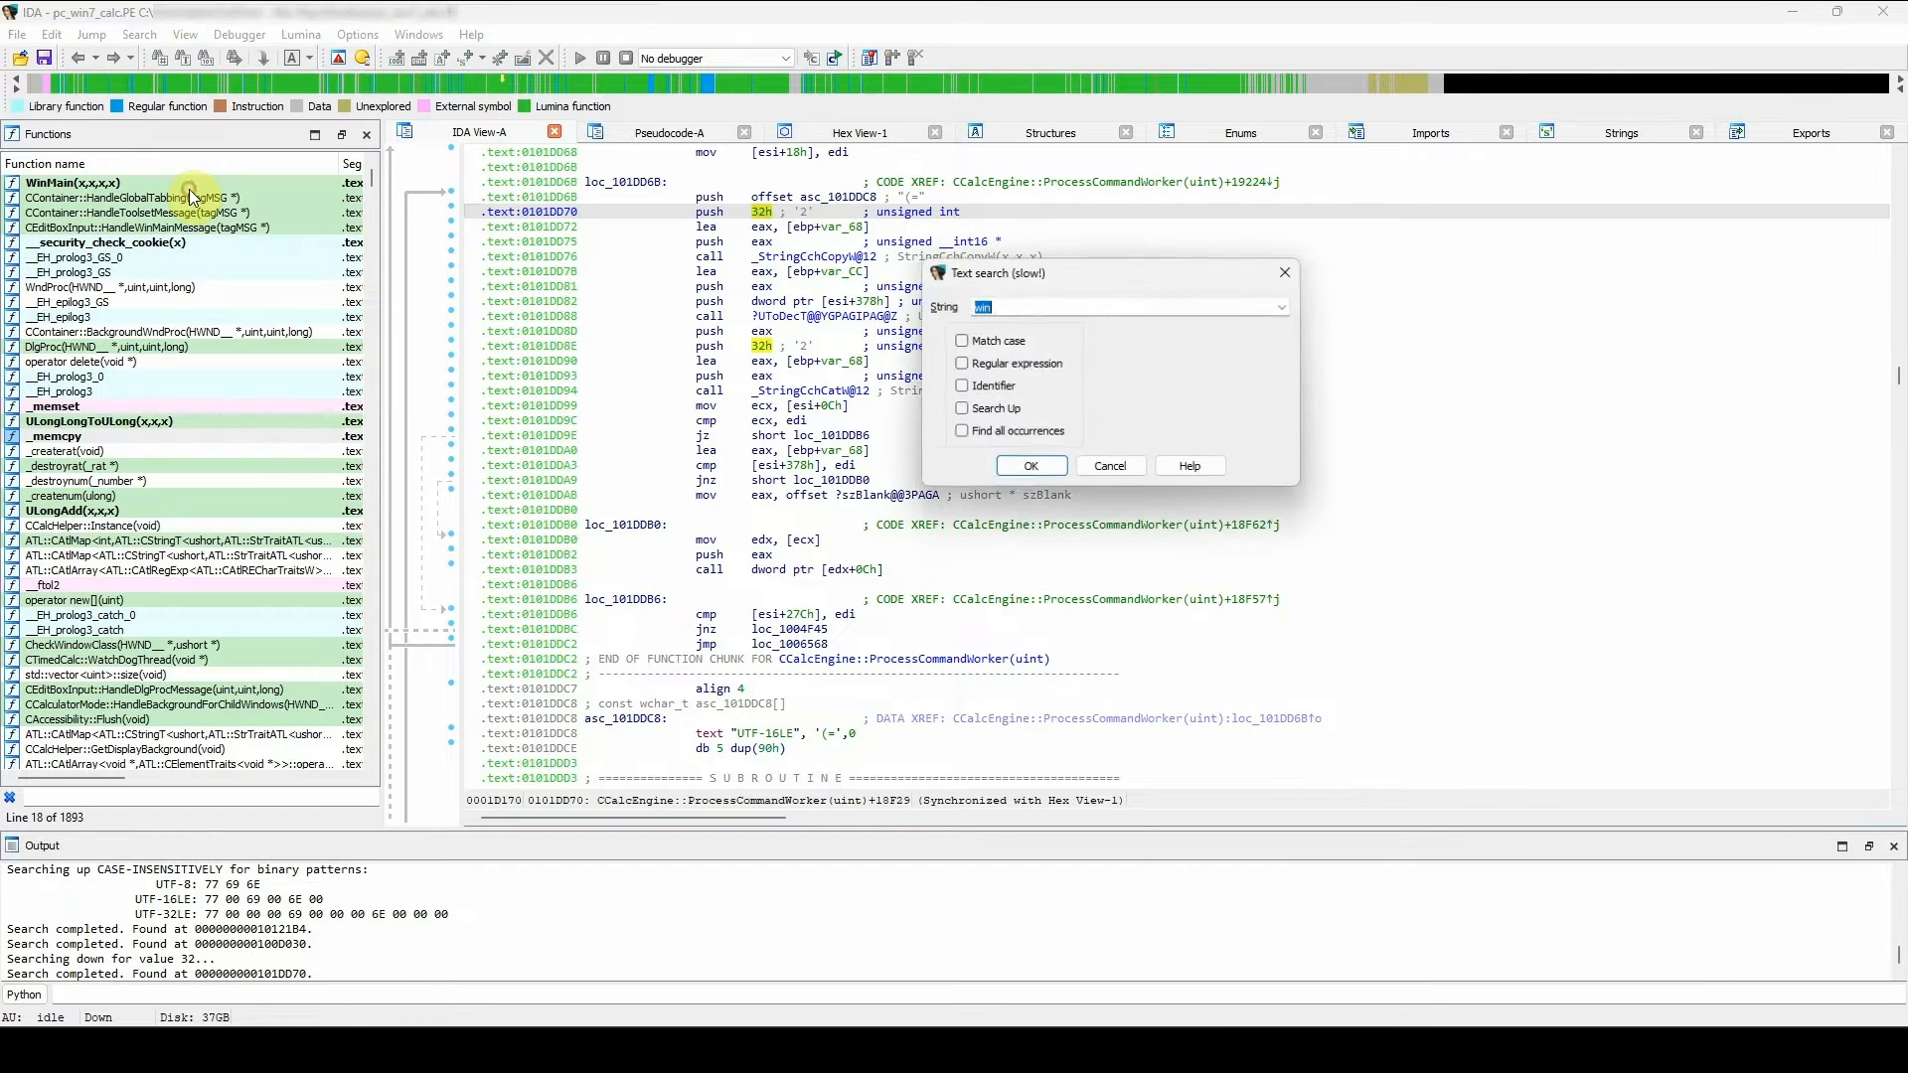
{"action": "left_click", "coordinate": [1292, 272]}
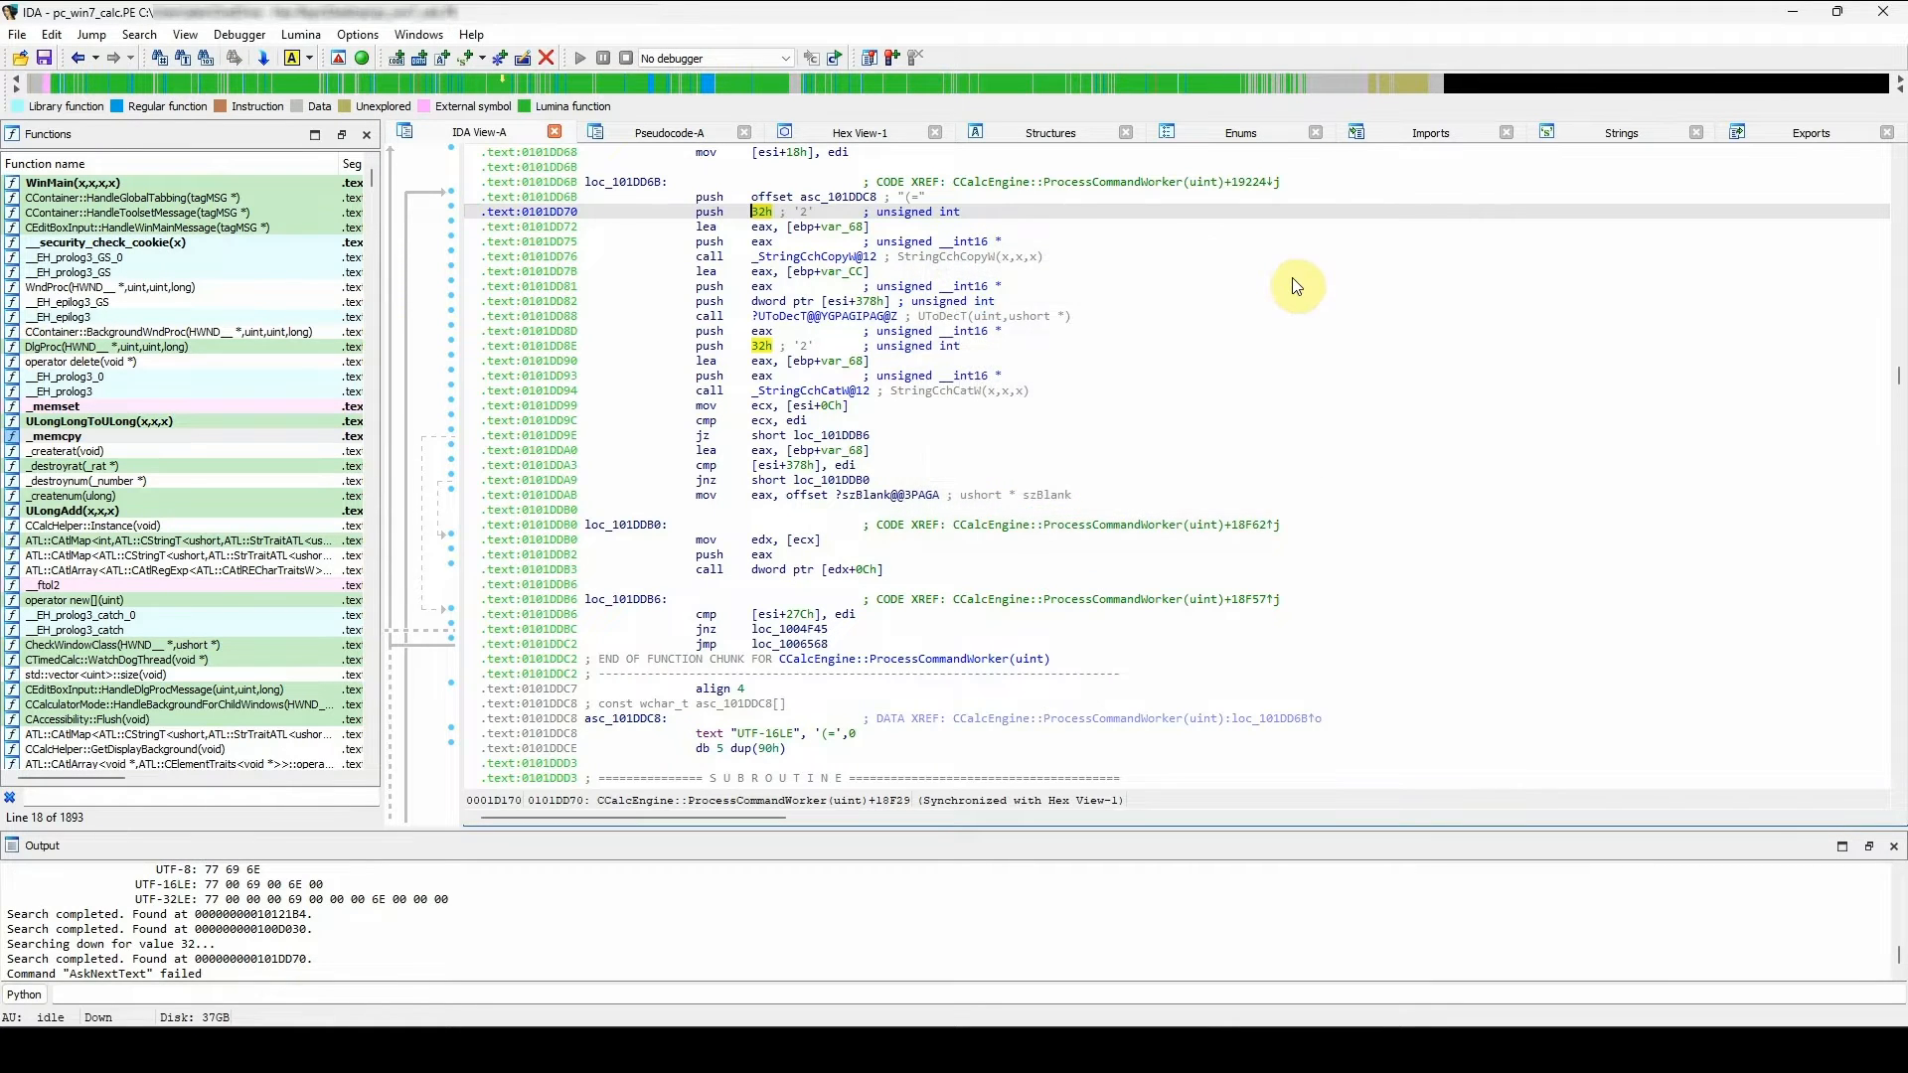
{"action": "key", "text": "alt+t"}
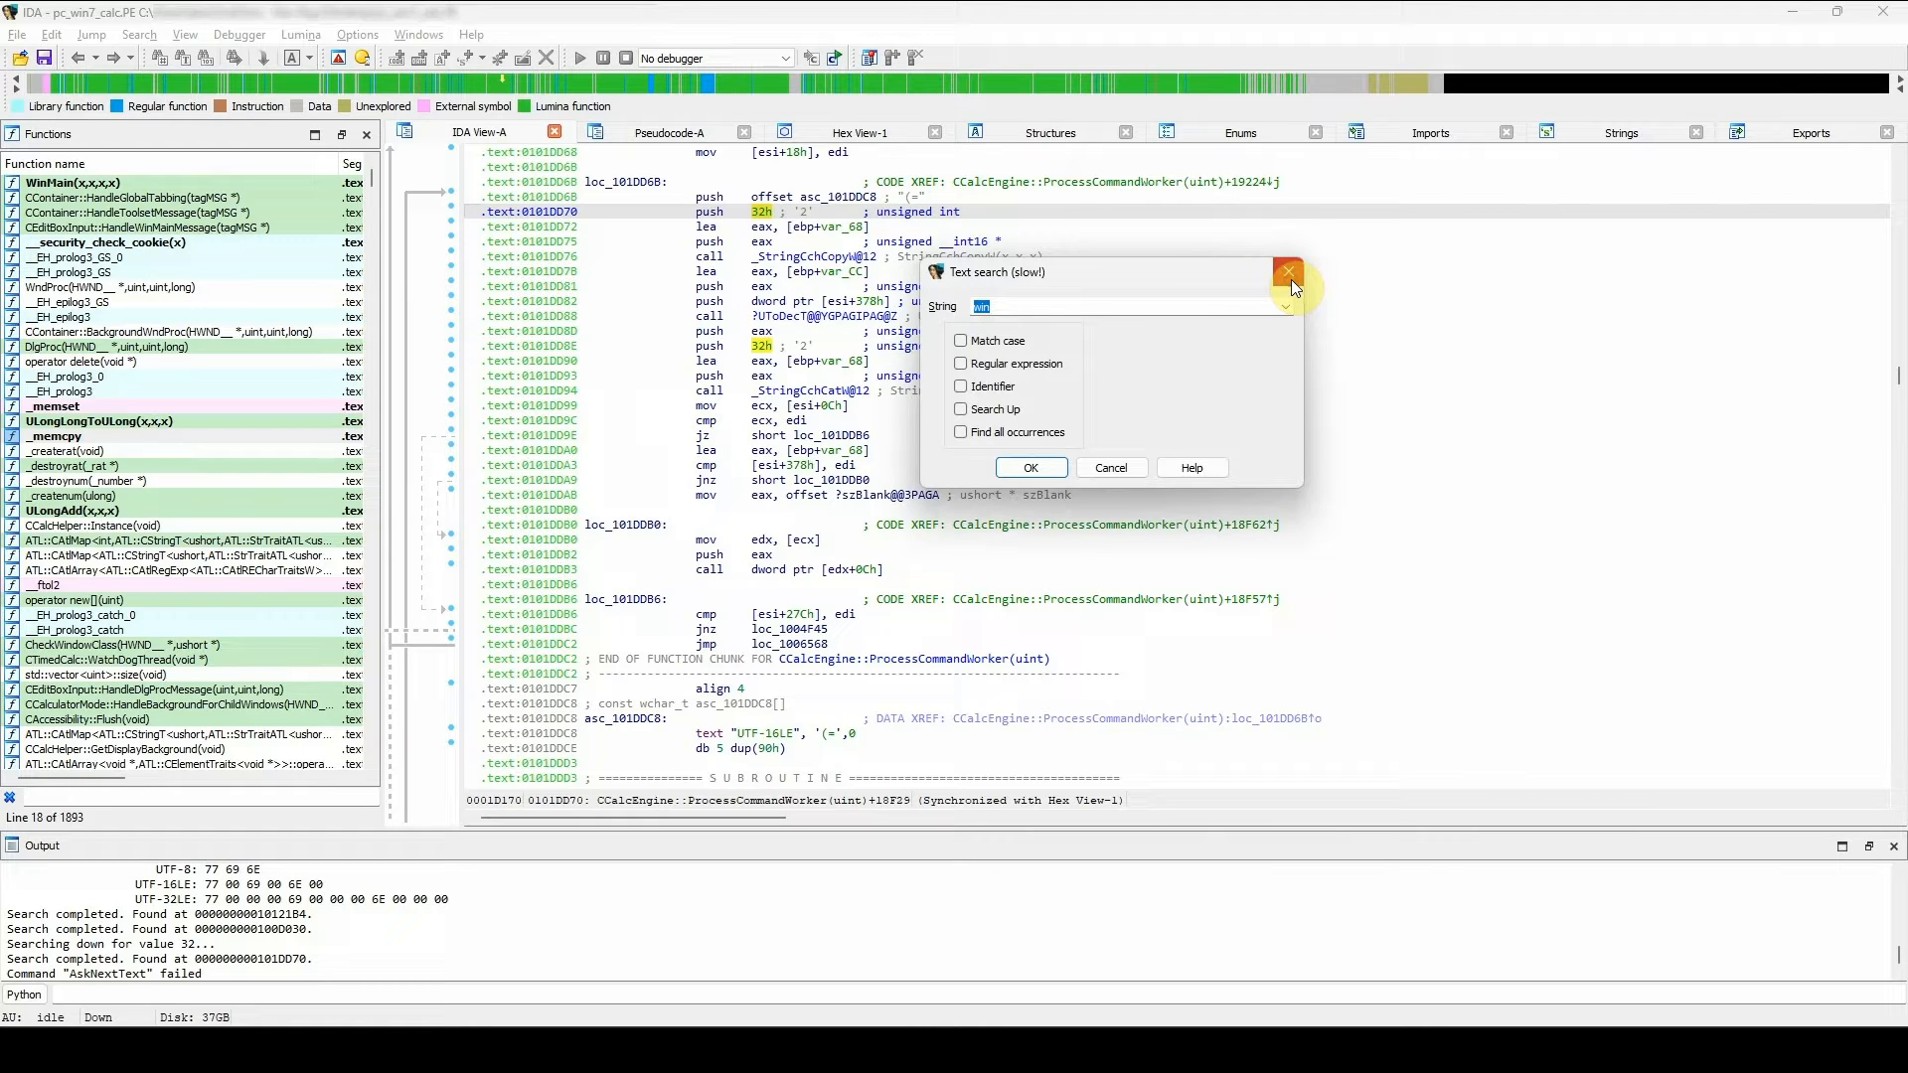
{"action": "left_click", "coordinate": [1291, 279]}
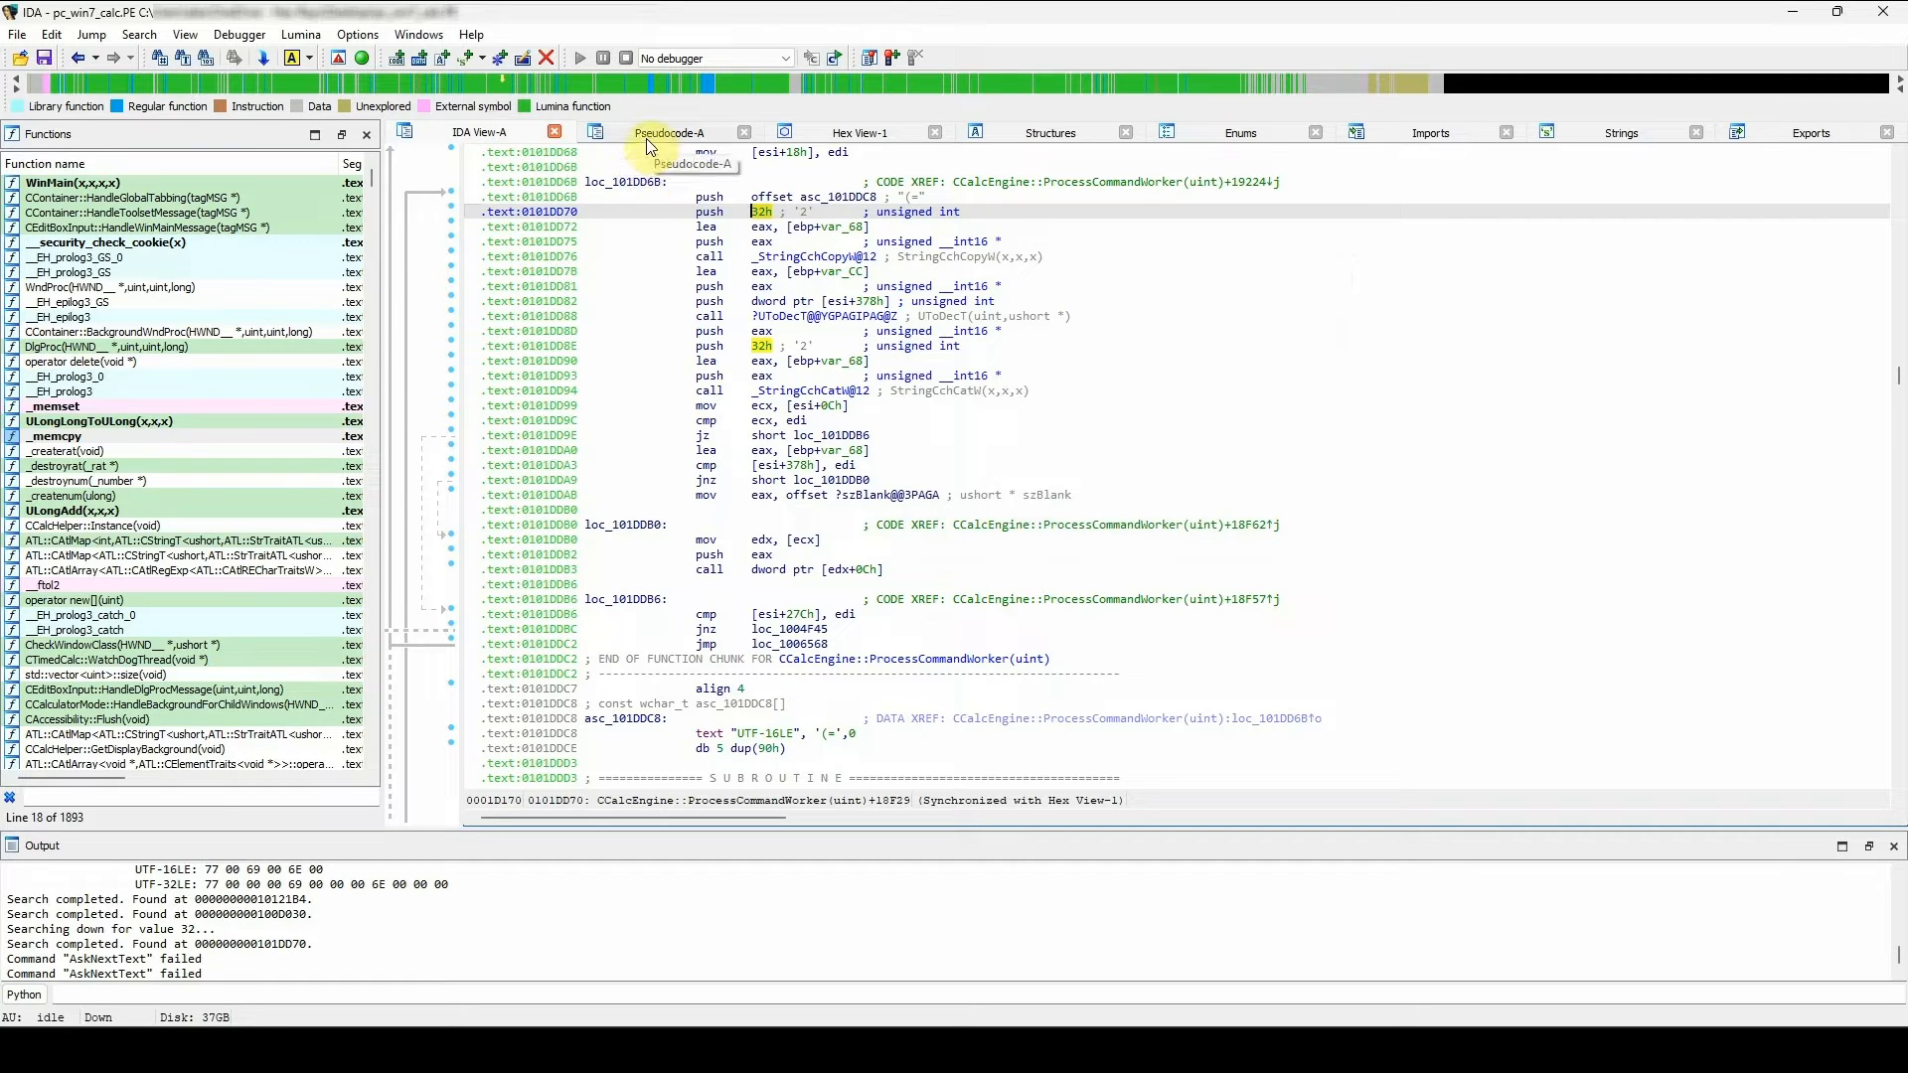
- Bring up the text search dialog from the hex view, the pseudocode and the Output window, cancelling it each time
{"action": "left_click", "coordinate": [845, 139]}
{"action": "key", "text": "alt+t"}
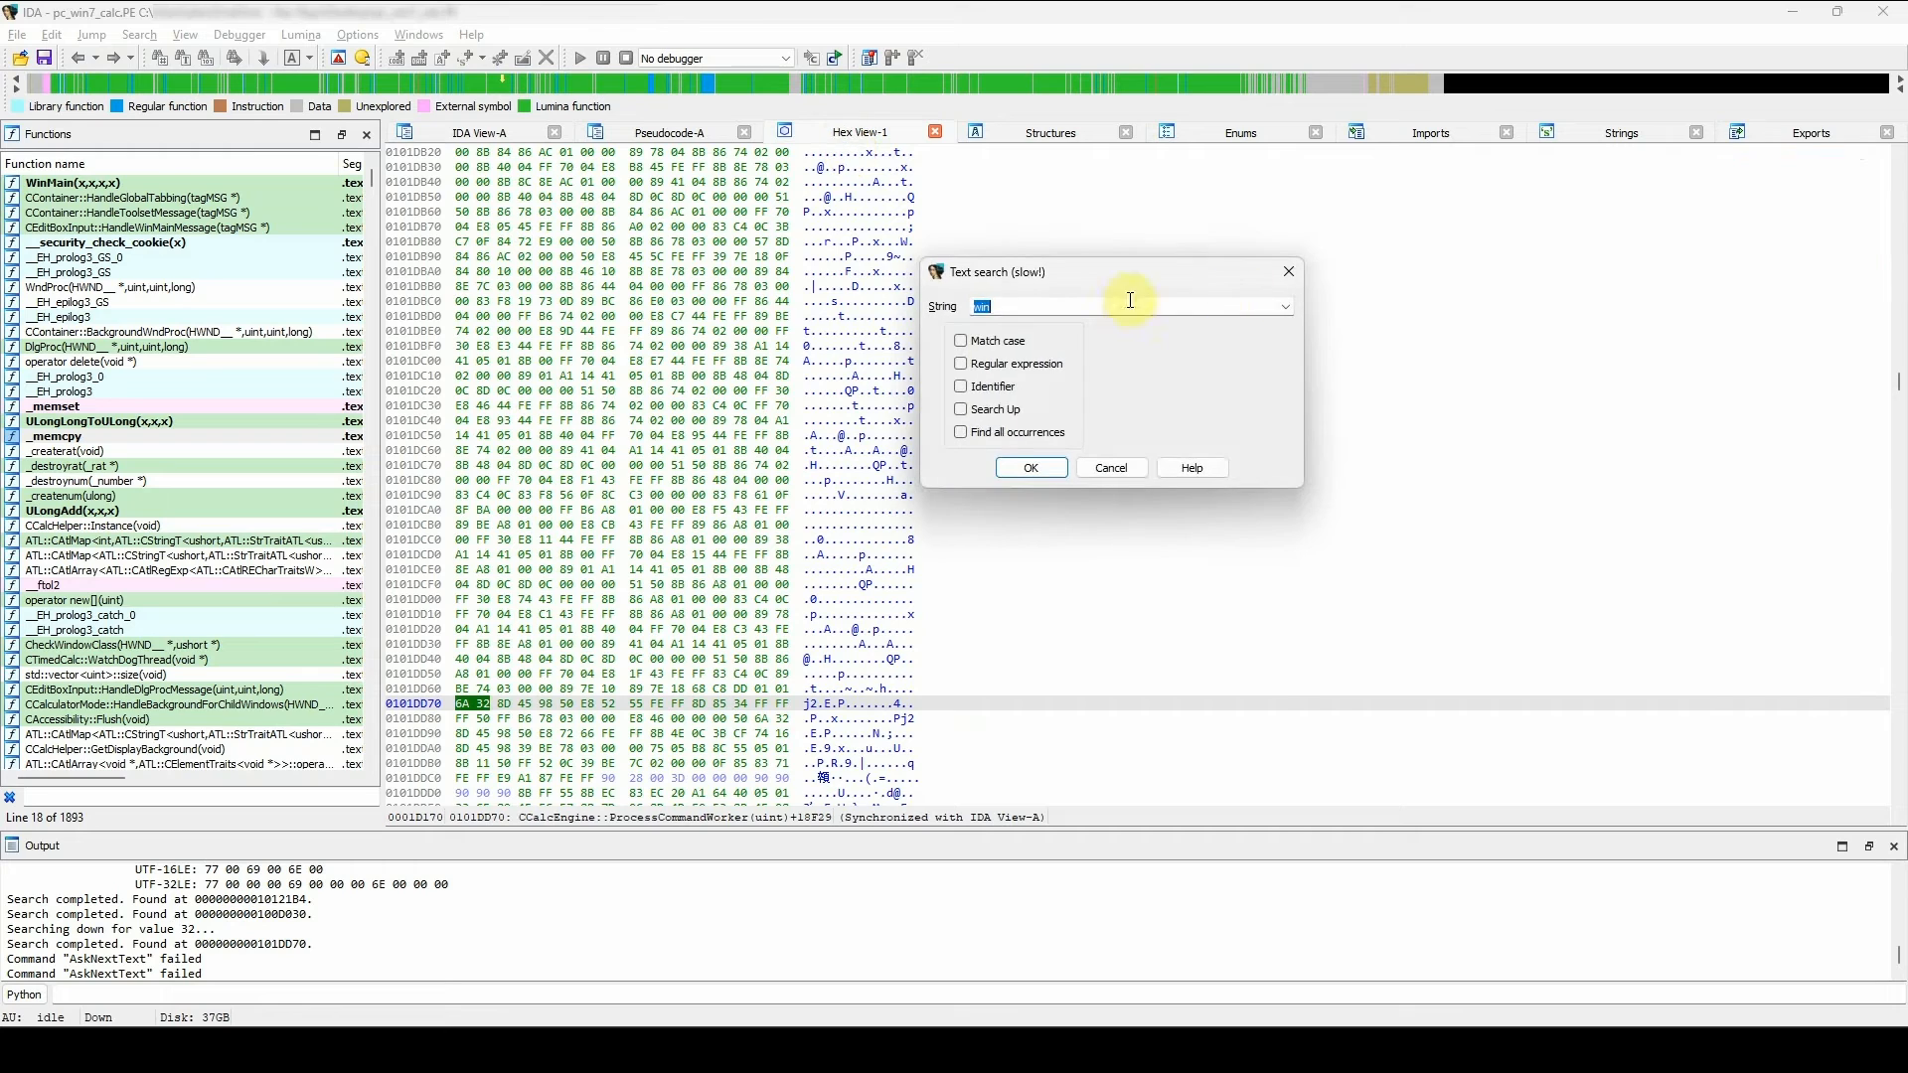
{"action": "left_click", "coordinate": [1284, 271]}
{"action": "left_click", "coordinate": [669, 133]}
{"action": "key", "text": "alt+t"}
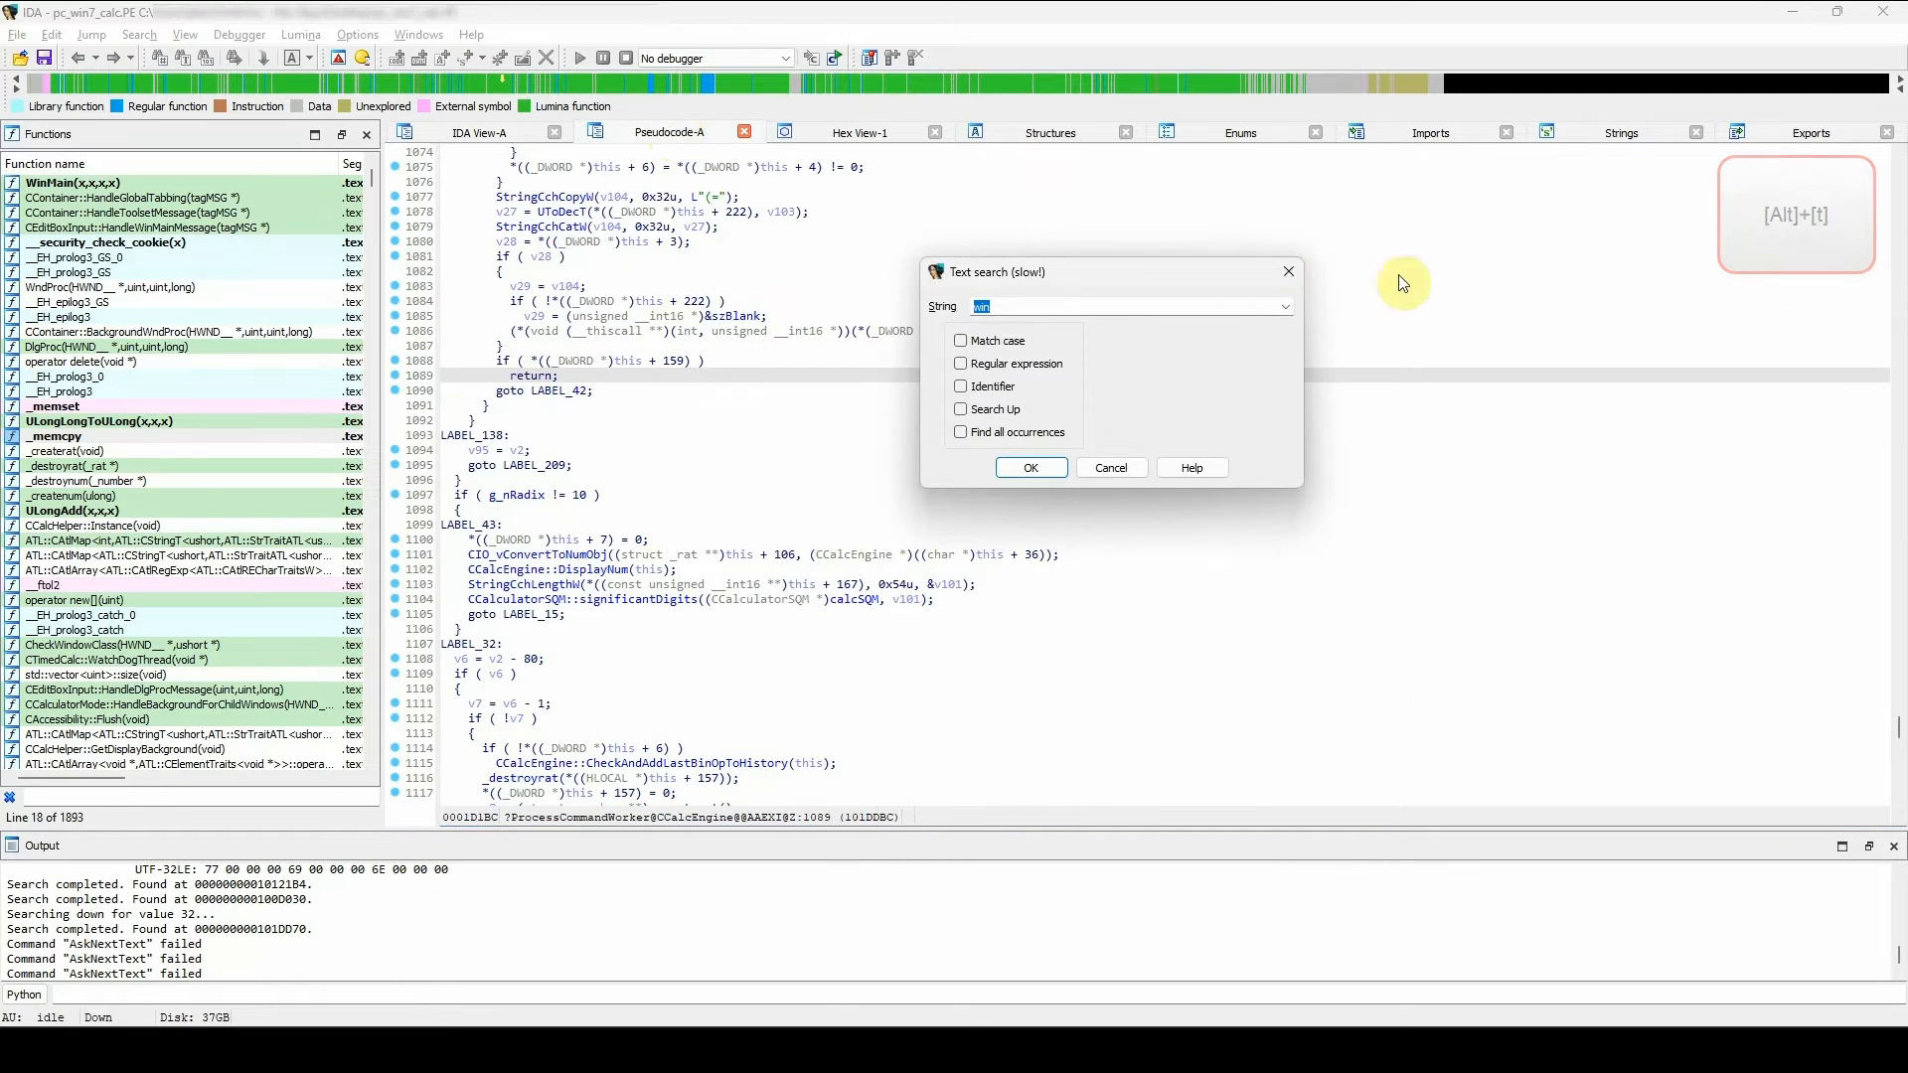
{"action": "left_click", "coordinate": [1292, 271]}
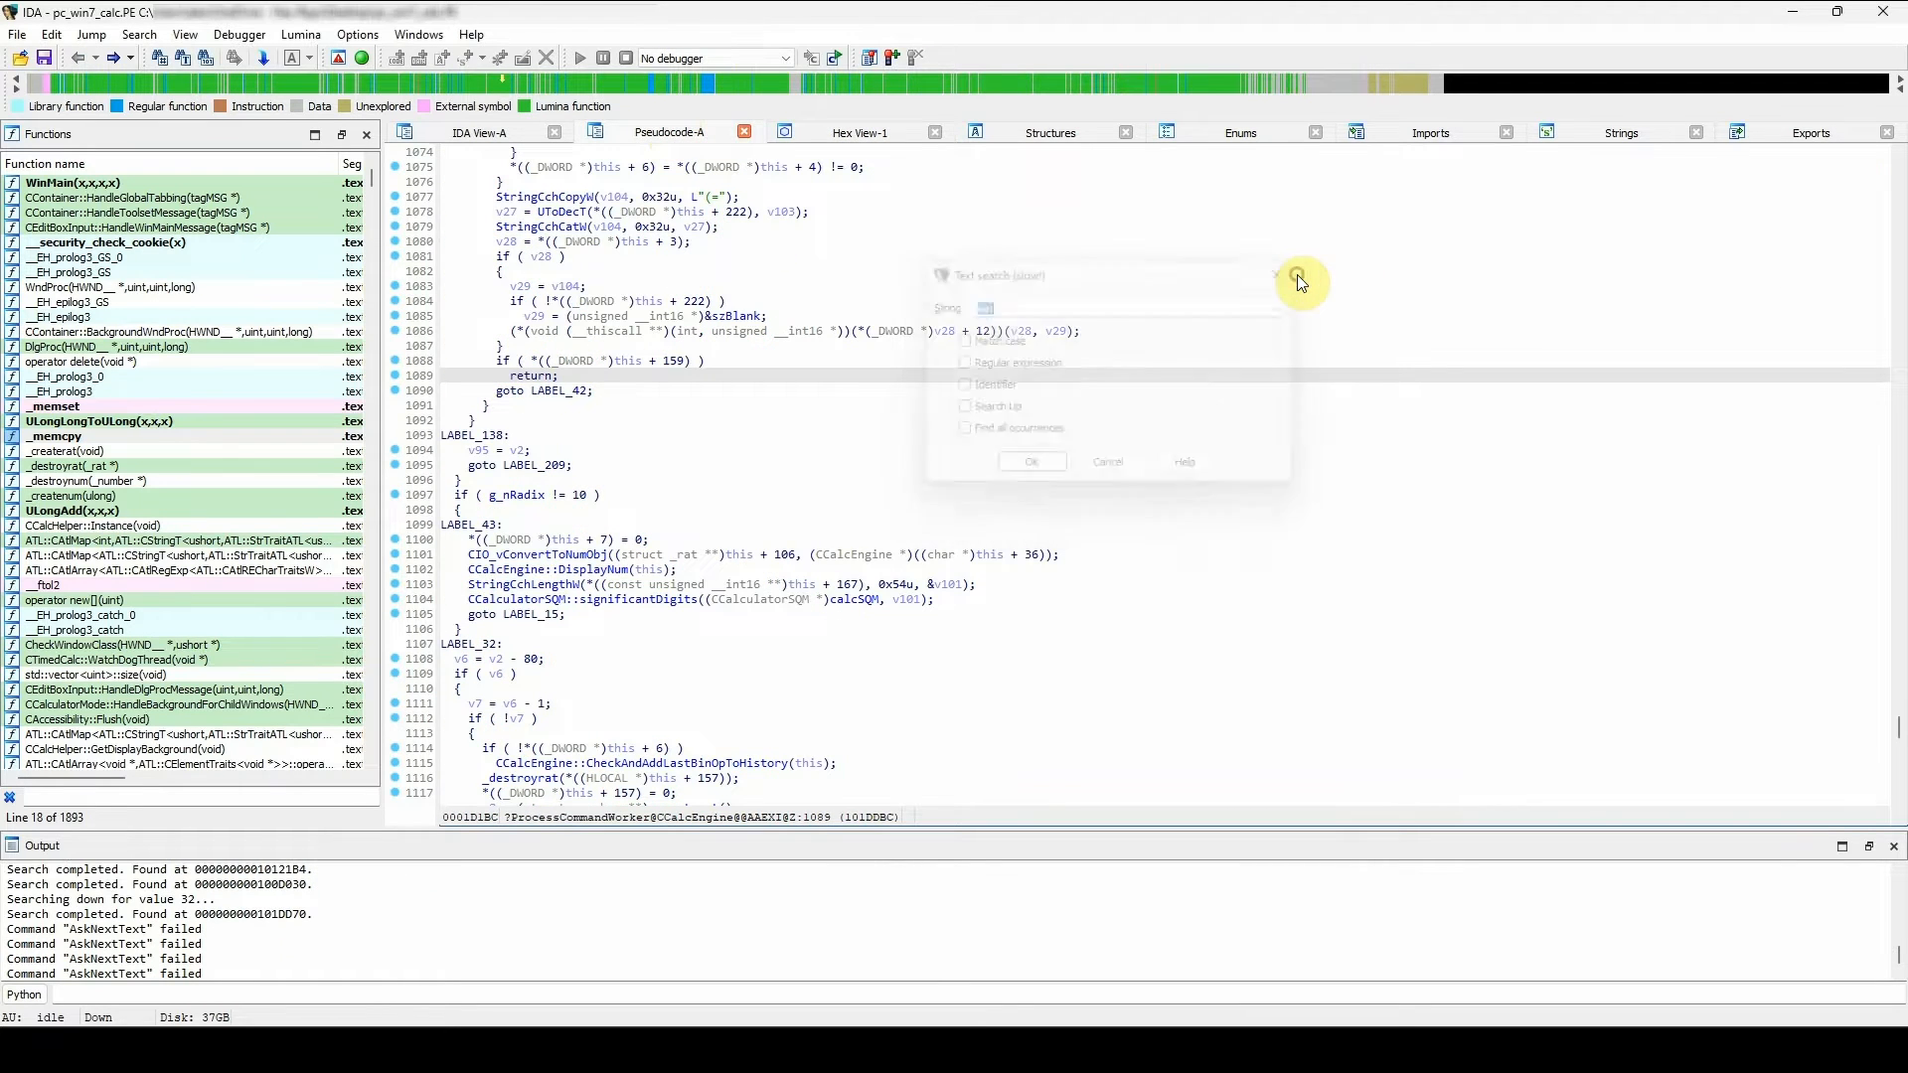
{"action": "left_click", "coordinate": [988, 885]}
{"action": "key", "text": "alt+t"}
{"action": "left_click", "coordinate": [1029, 544]}
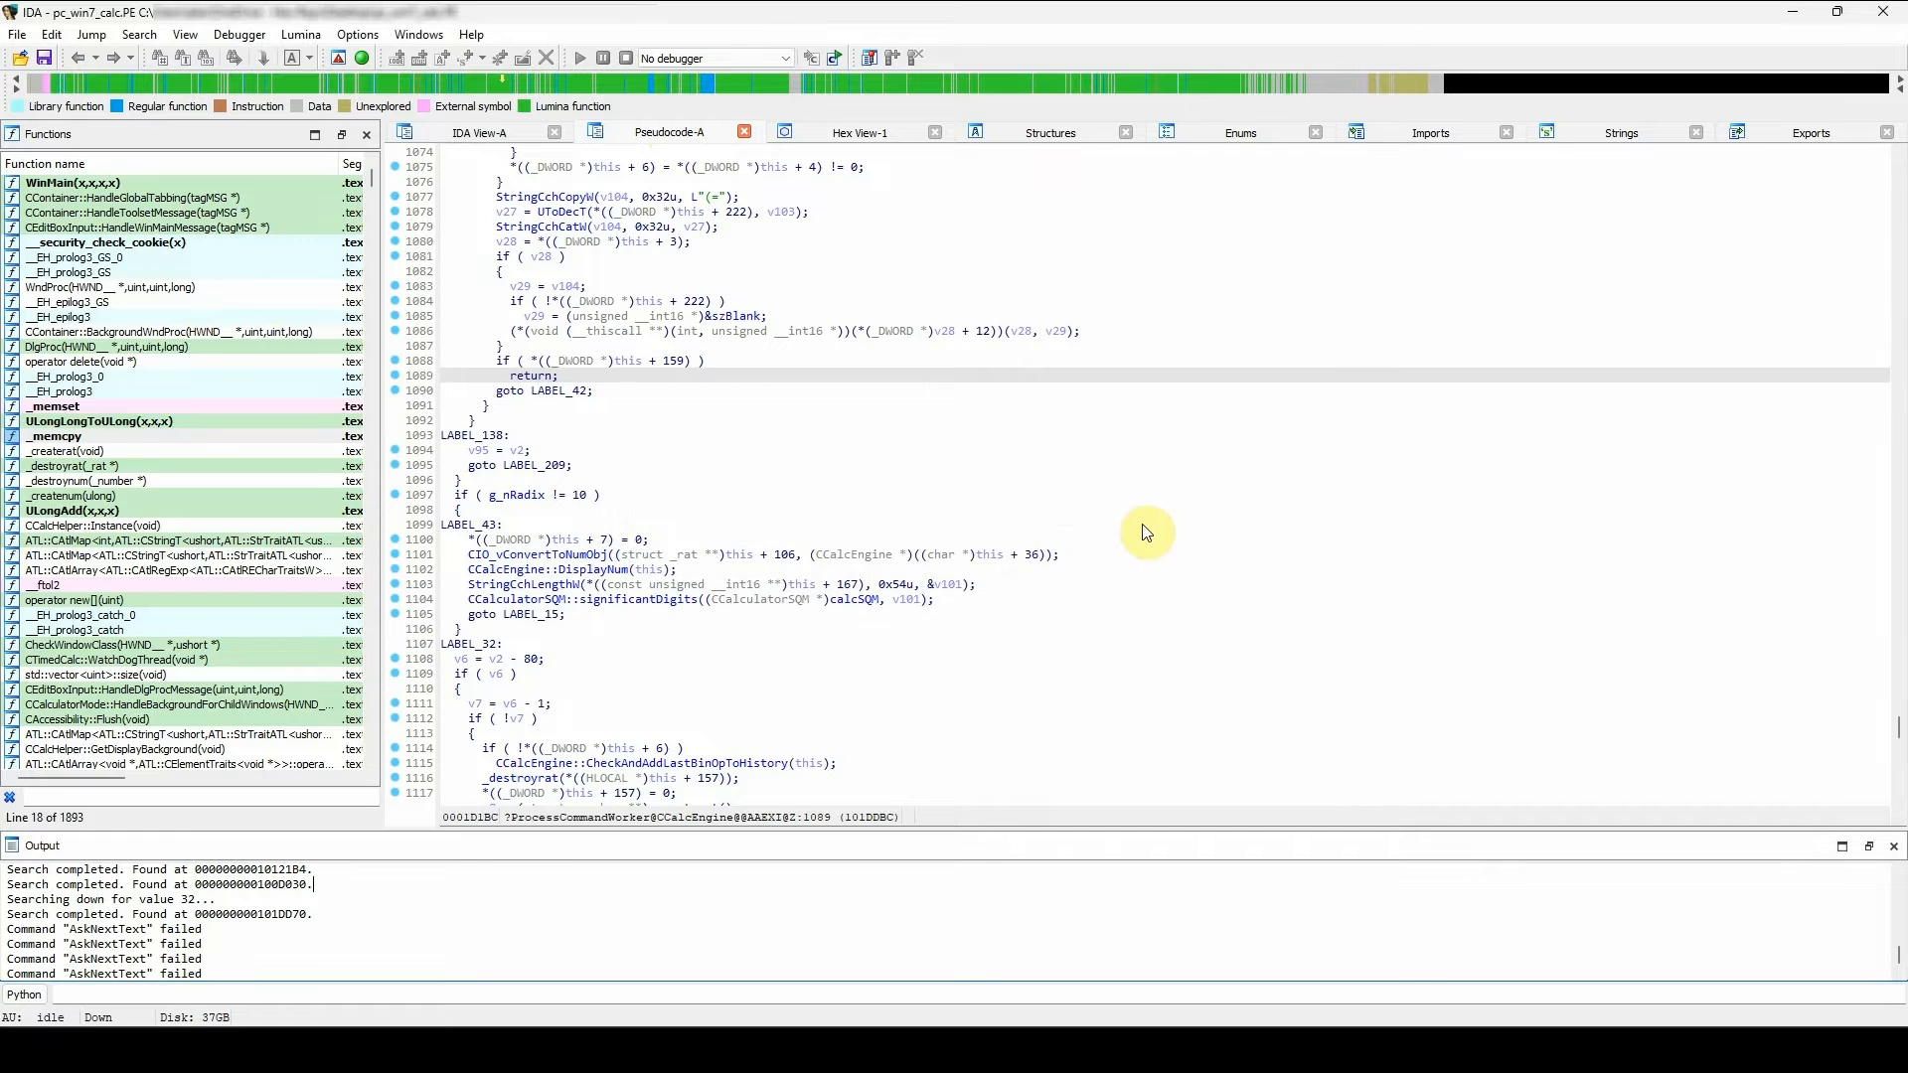
- Bring up the text search dialog from the Structures and Enums views, cancelling it both times
{"action": "left_click", "coordinate": [1048, 135]}
{"action": "key", "text": "alt+t"}
{"action": "key", "text": "Escape"}
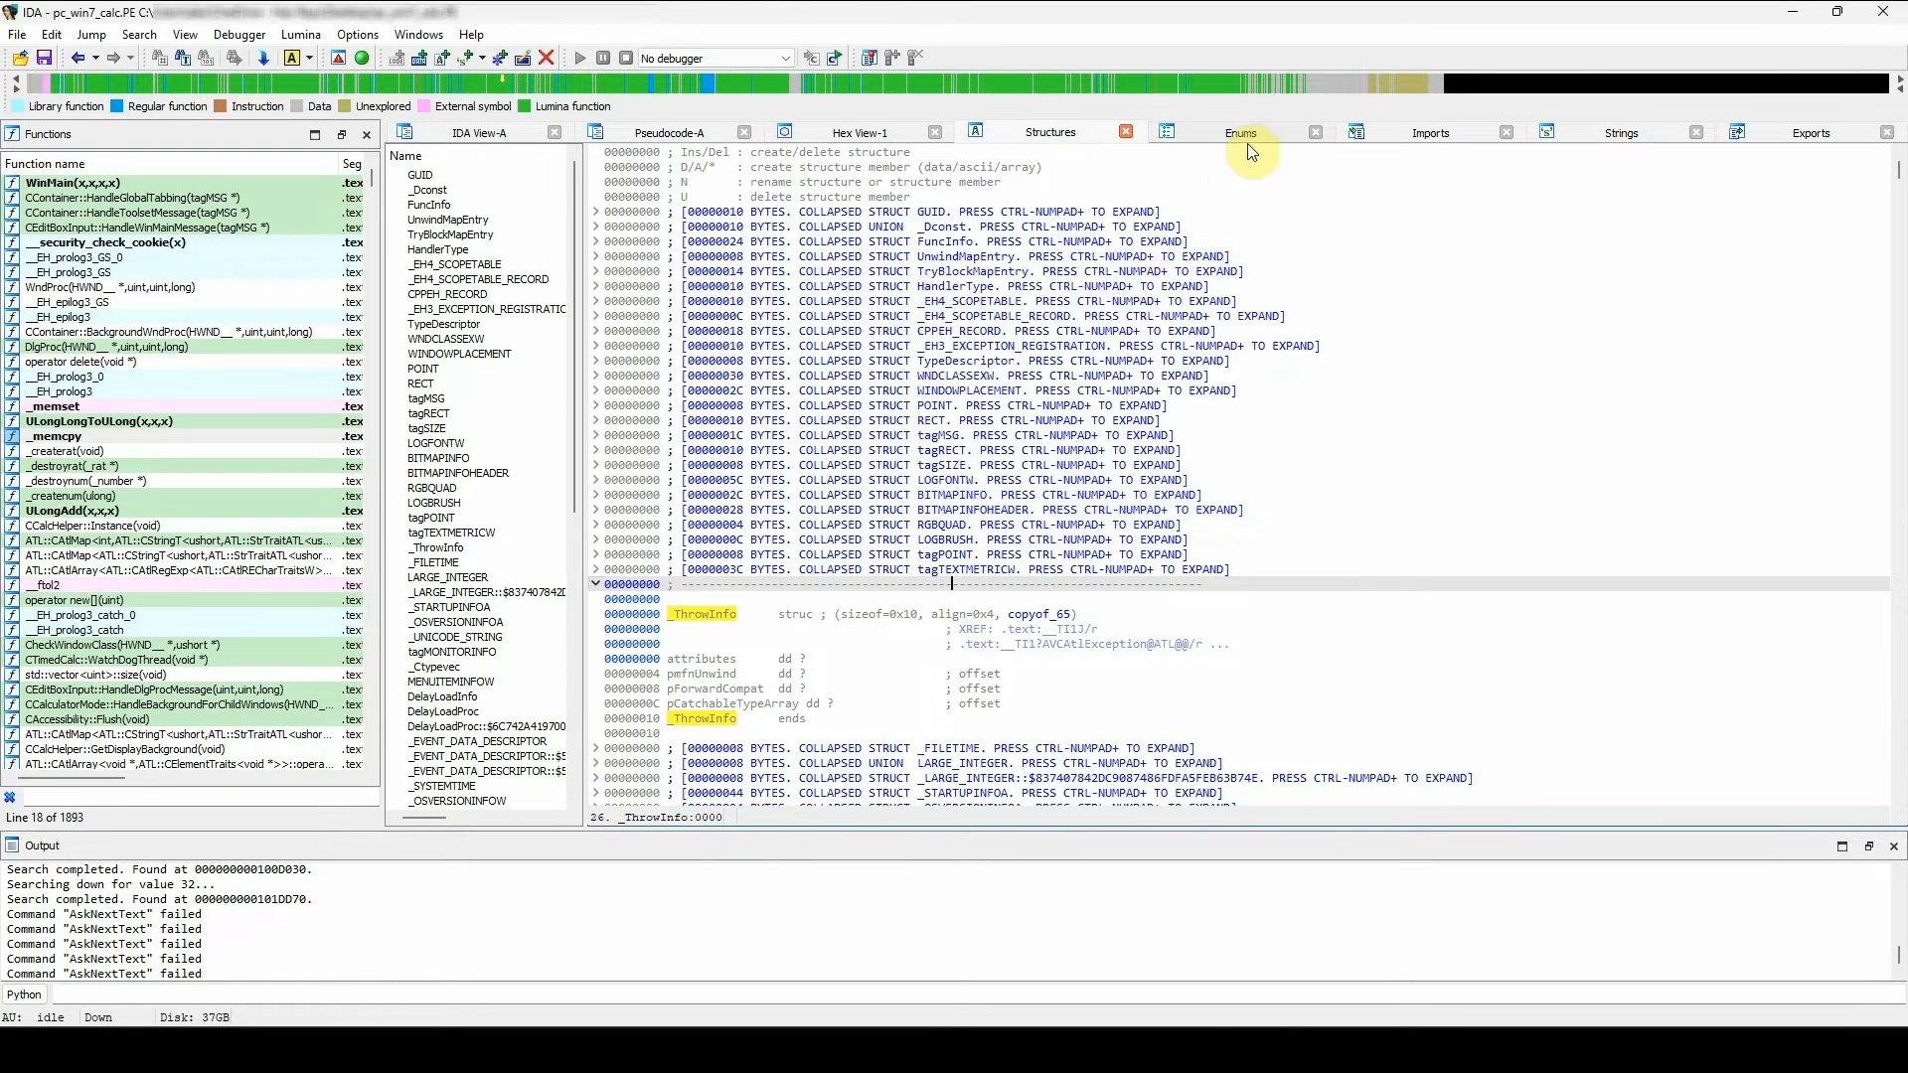
{"action": "left_click", "coordinate": [1247, 135]}
{"action": "key", "text": "alt+t"}
{"action": "left_click", "coordinate": [1288, 272]}
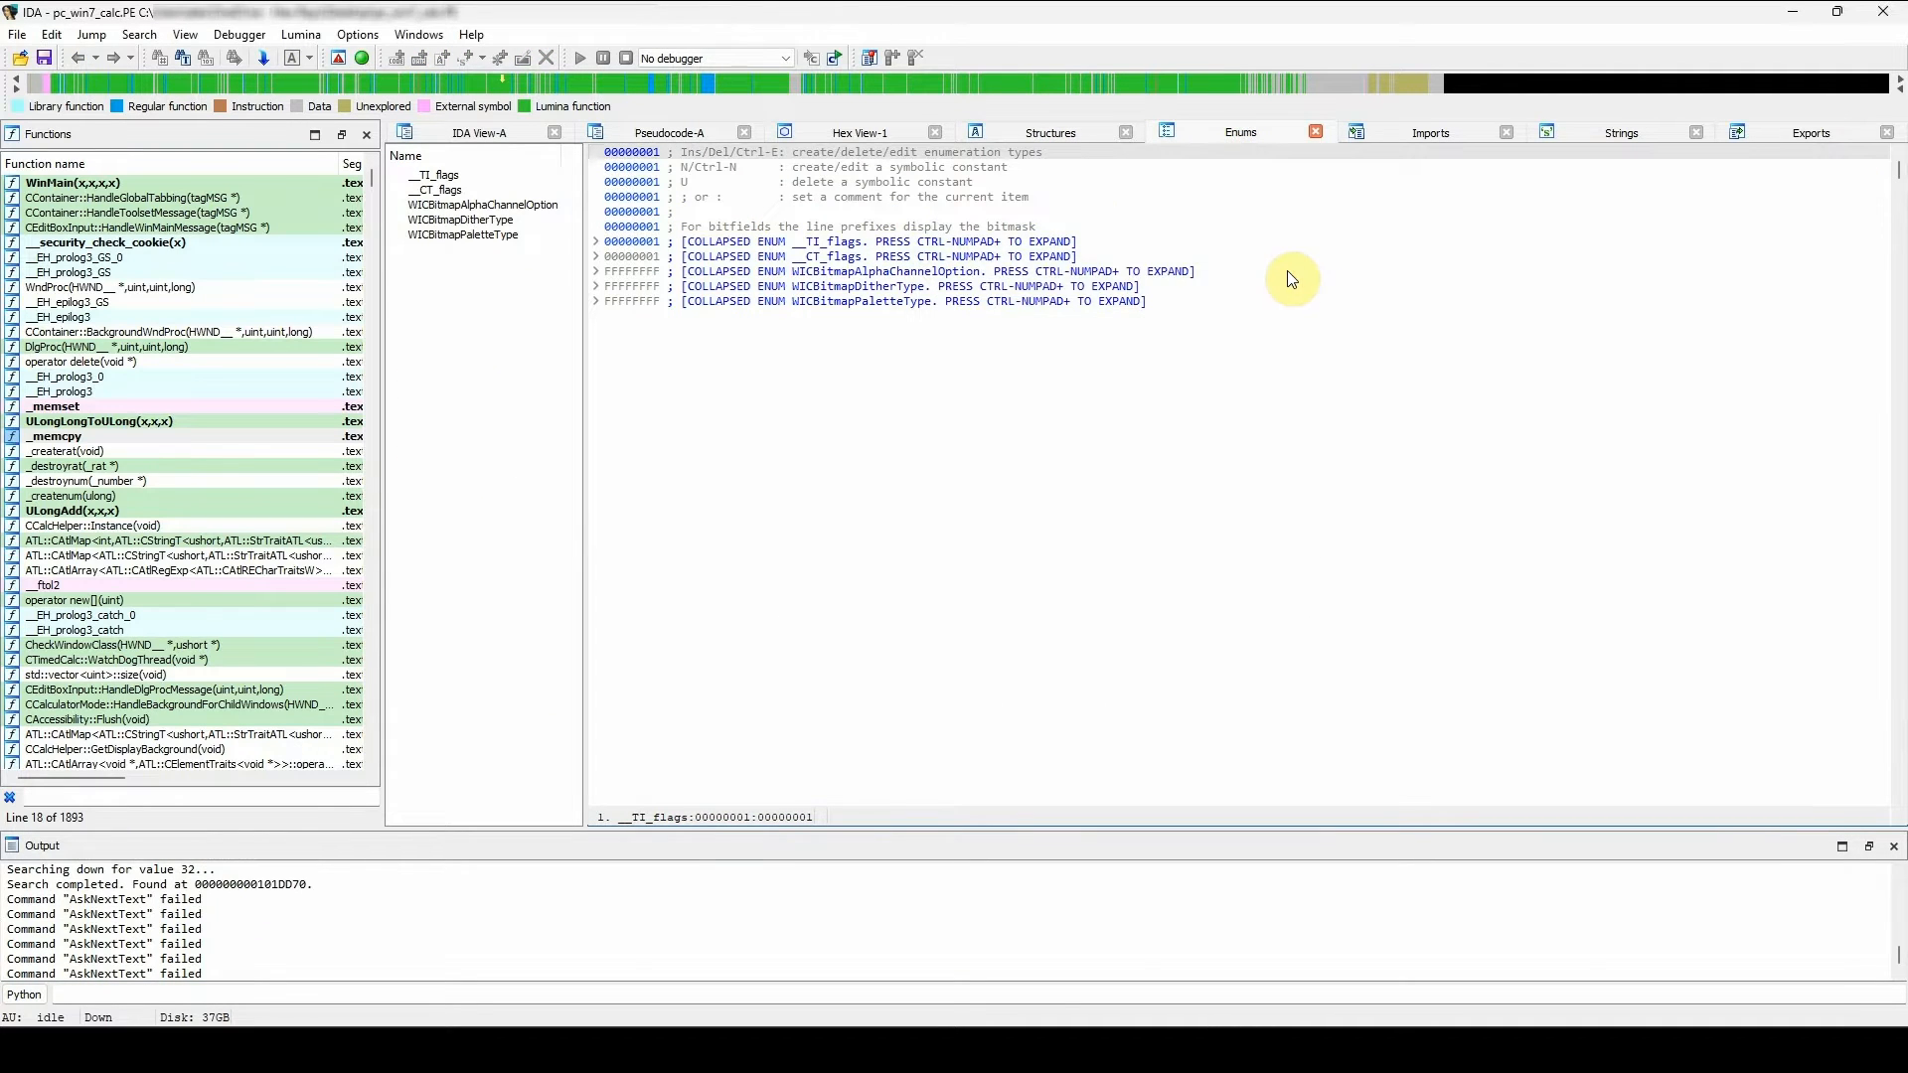
- Search the disassembly downwards for the text "win" and repeat the search for the next three occurrences
{"action": "left_click", "coordinate": [487, 133]}
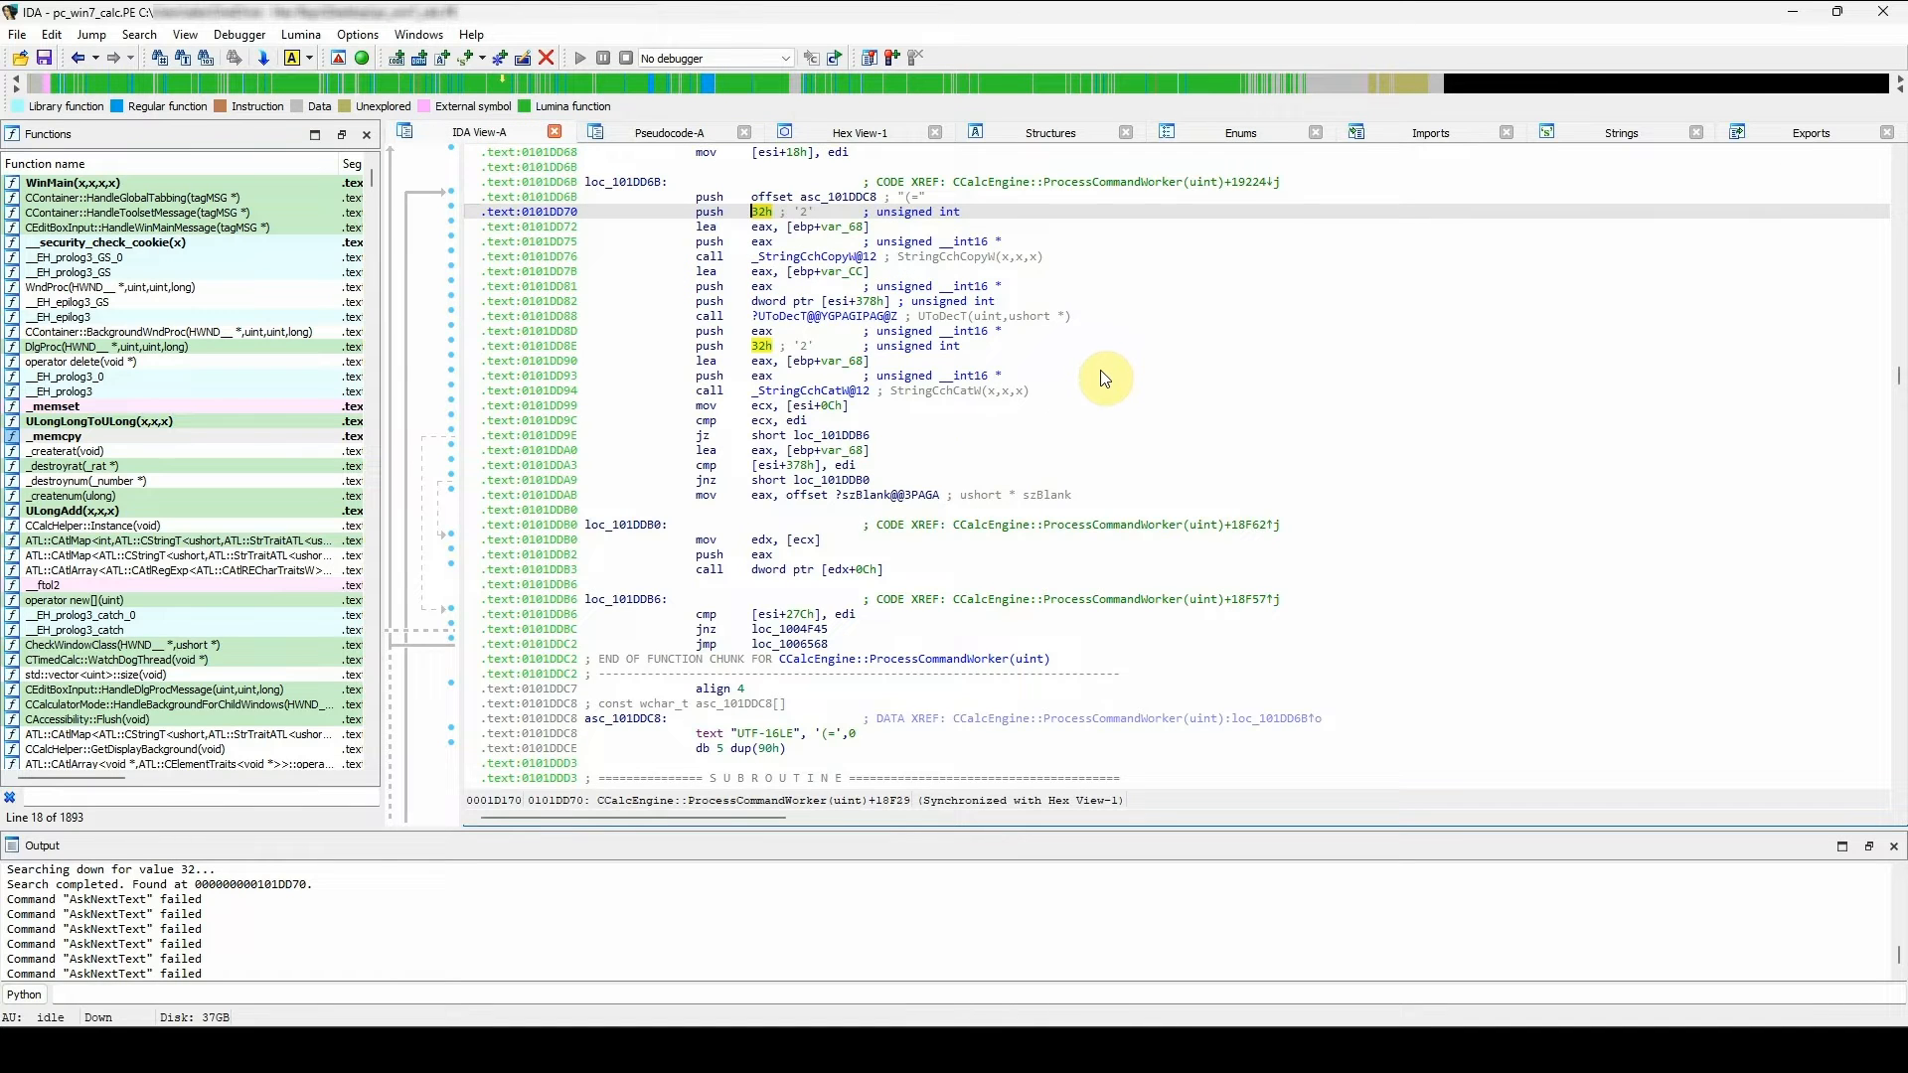
{"action": "key", "text": "alt"}
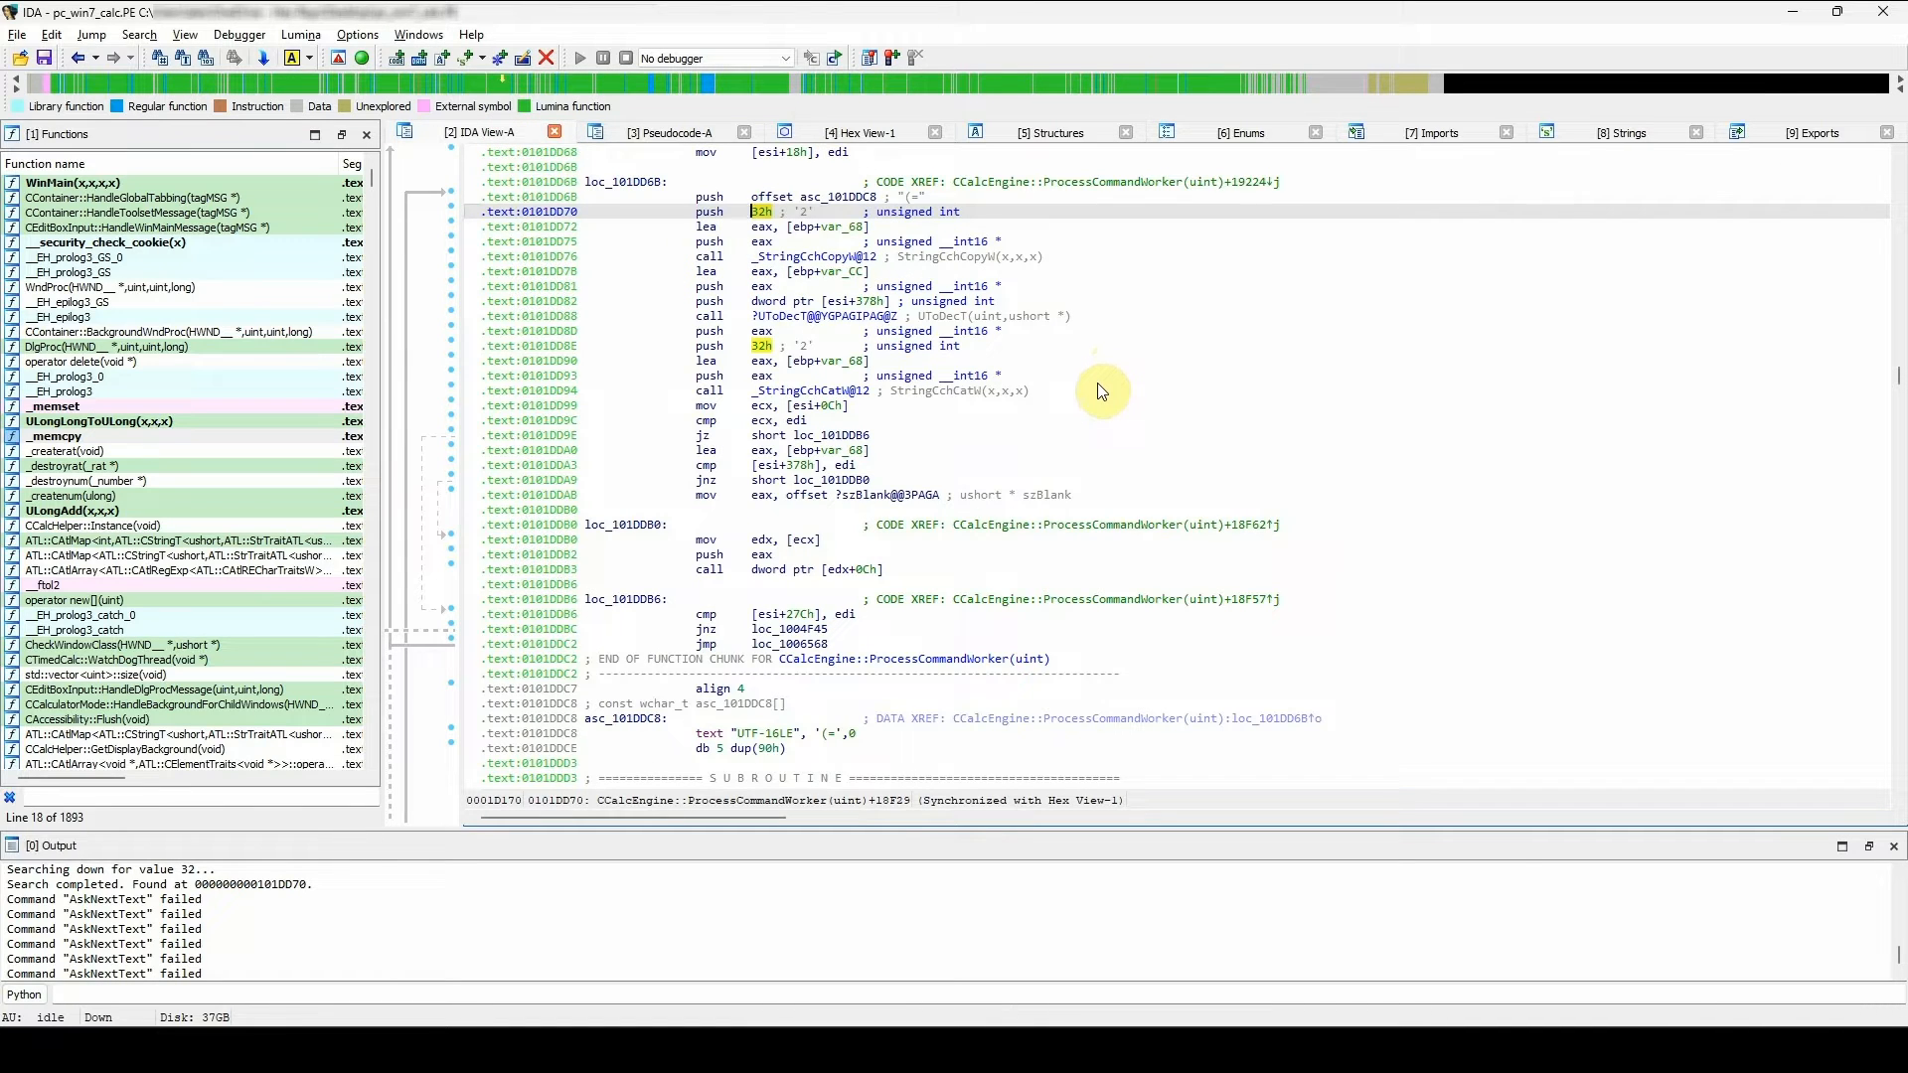
{"action": "key", "text": "alt+t"}
{"action": "left_click", "coordinate": [1065, 455]}
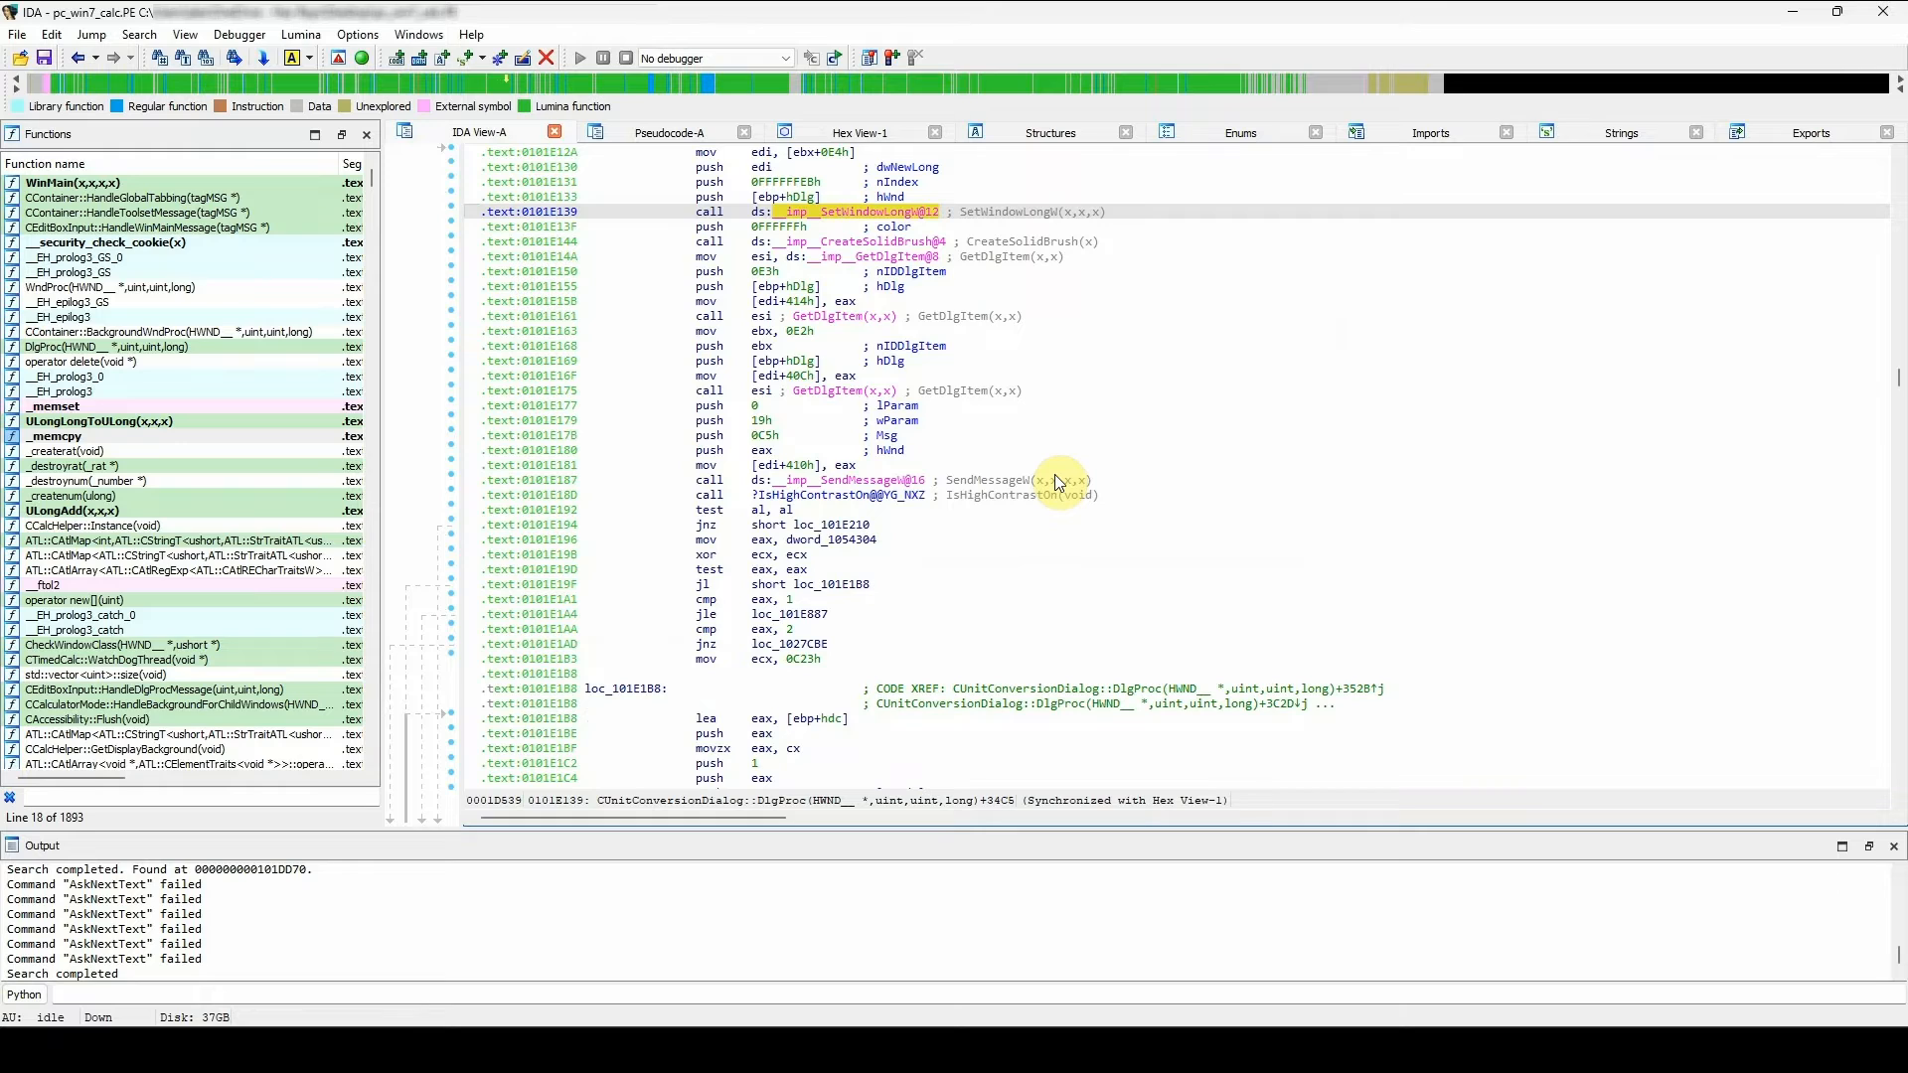
{"action": "key", "text": "ctrl+t"}
{"action": "key", "text": "ctrl+t"}
{"action": "key", "text": "ctrl+t"}
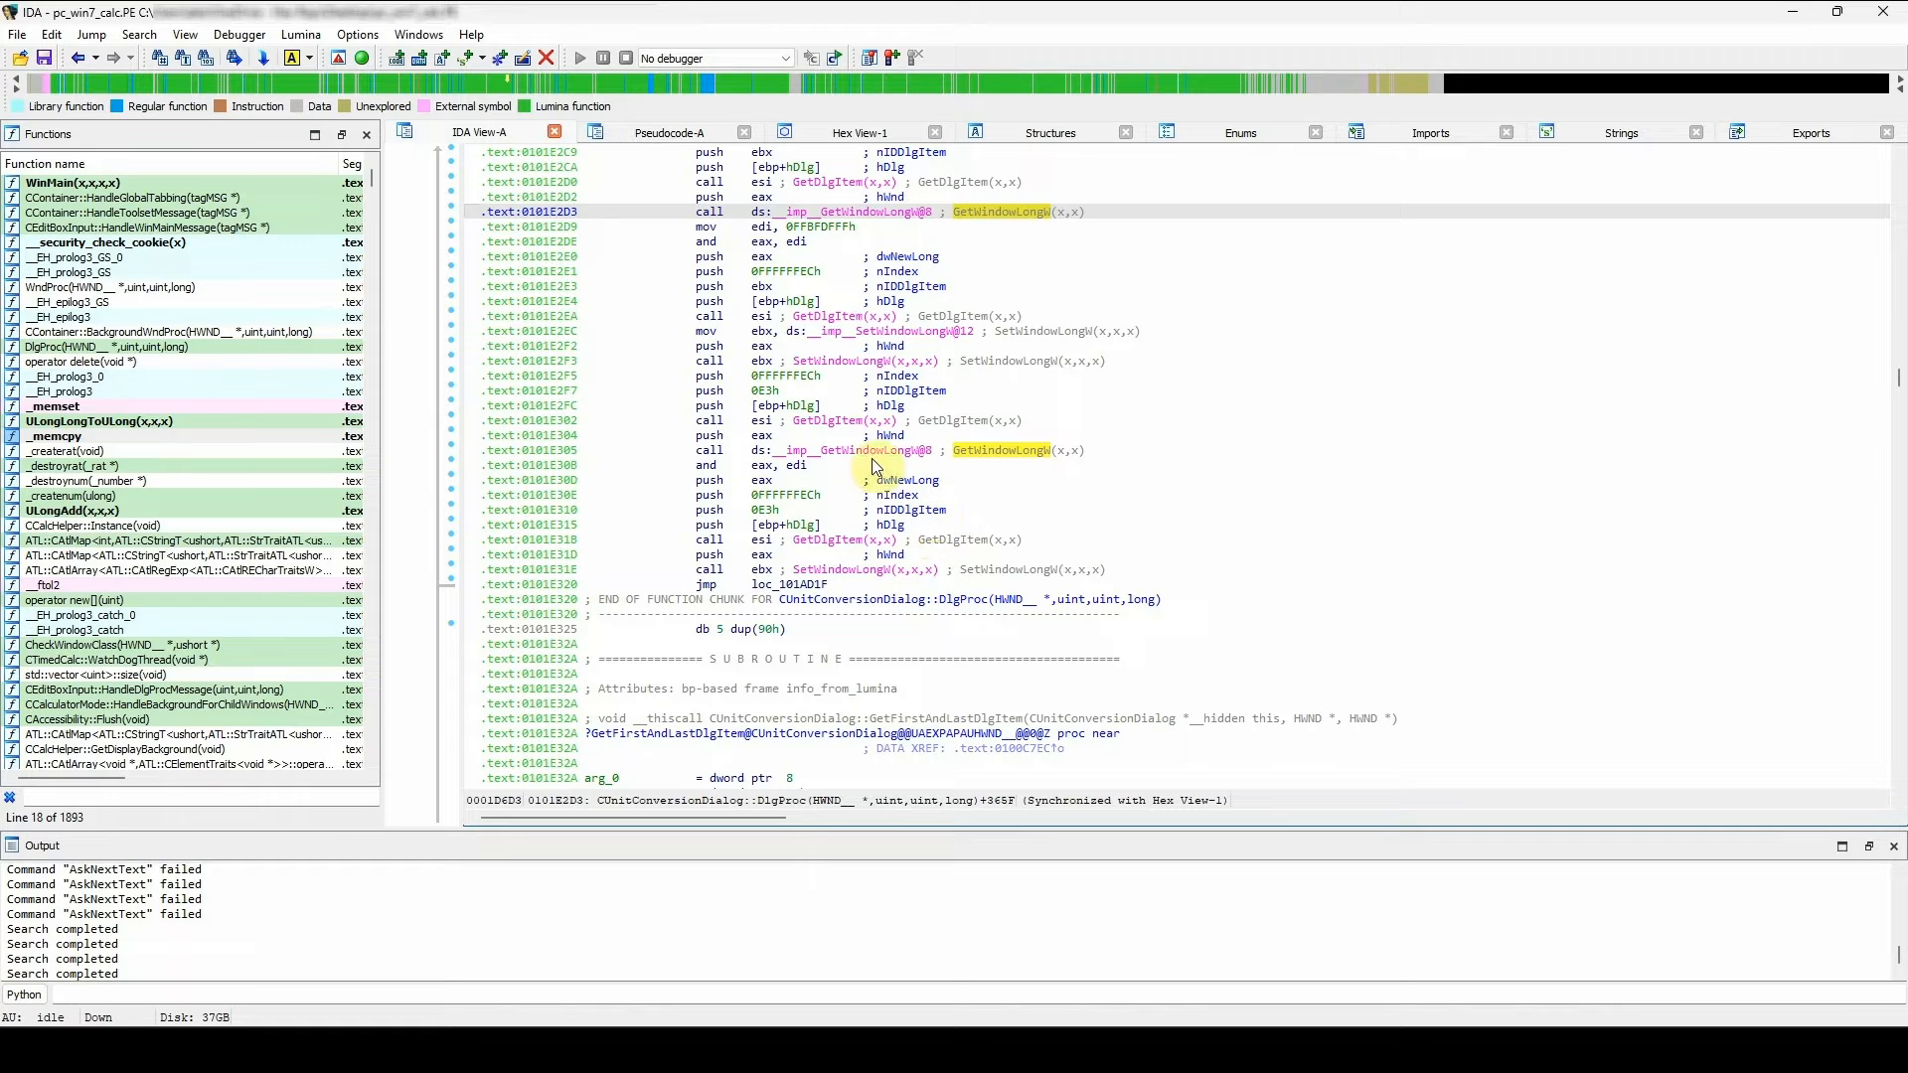
- Search the disassembly downwards for the hexadecimal byte sequence 8B CE E8 03 86 FD FF
{"action": "mouse_move", "coordinate": [976, 344]}
{"action": "left_click", "coordinate": [139, 34]}
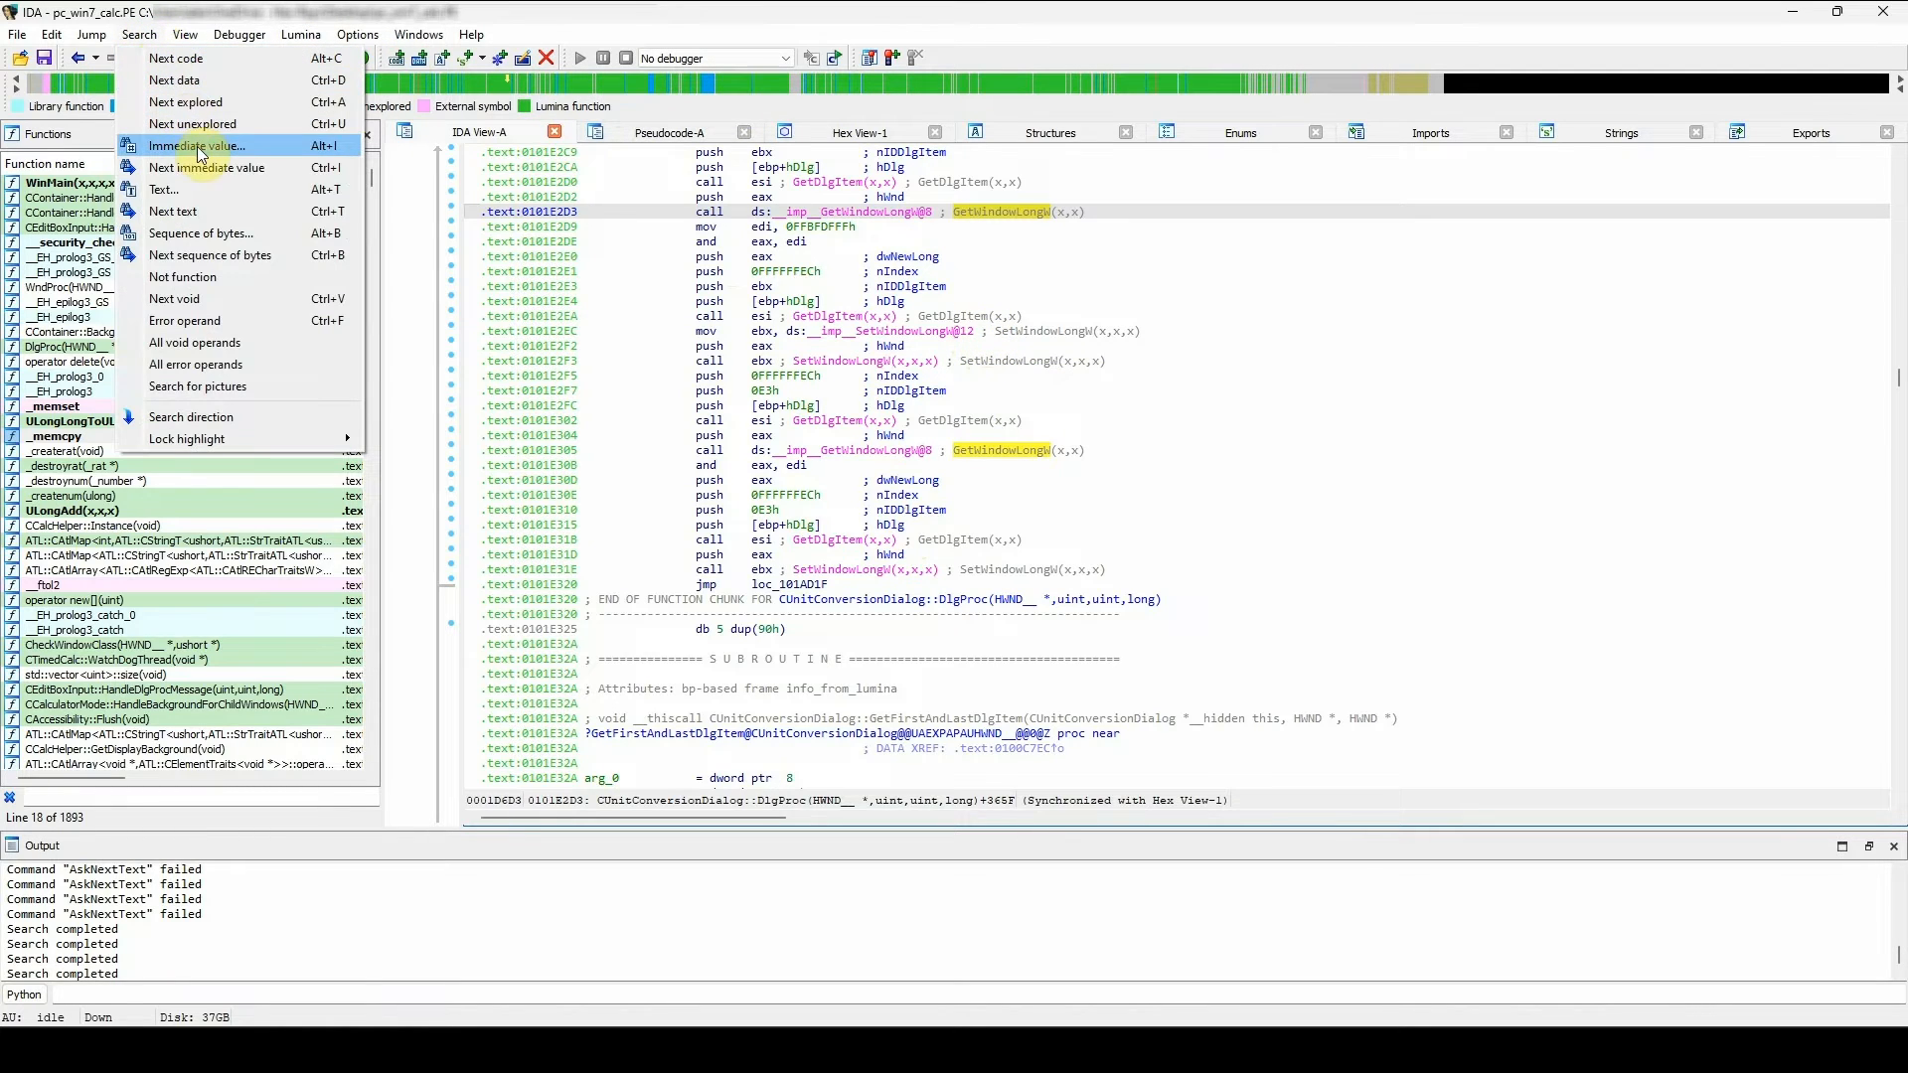
{"action": "left_click", "coordinate": [227, 237]}
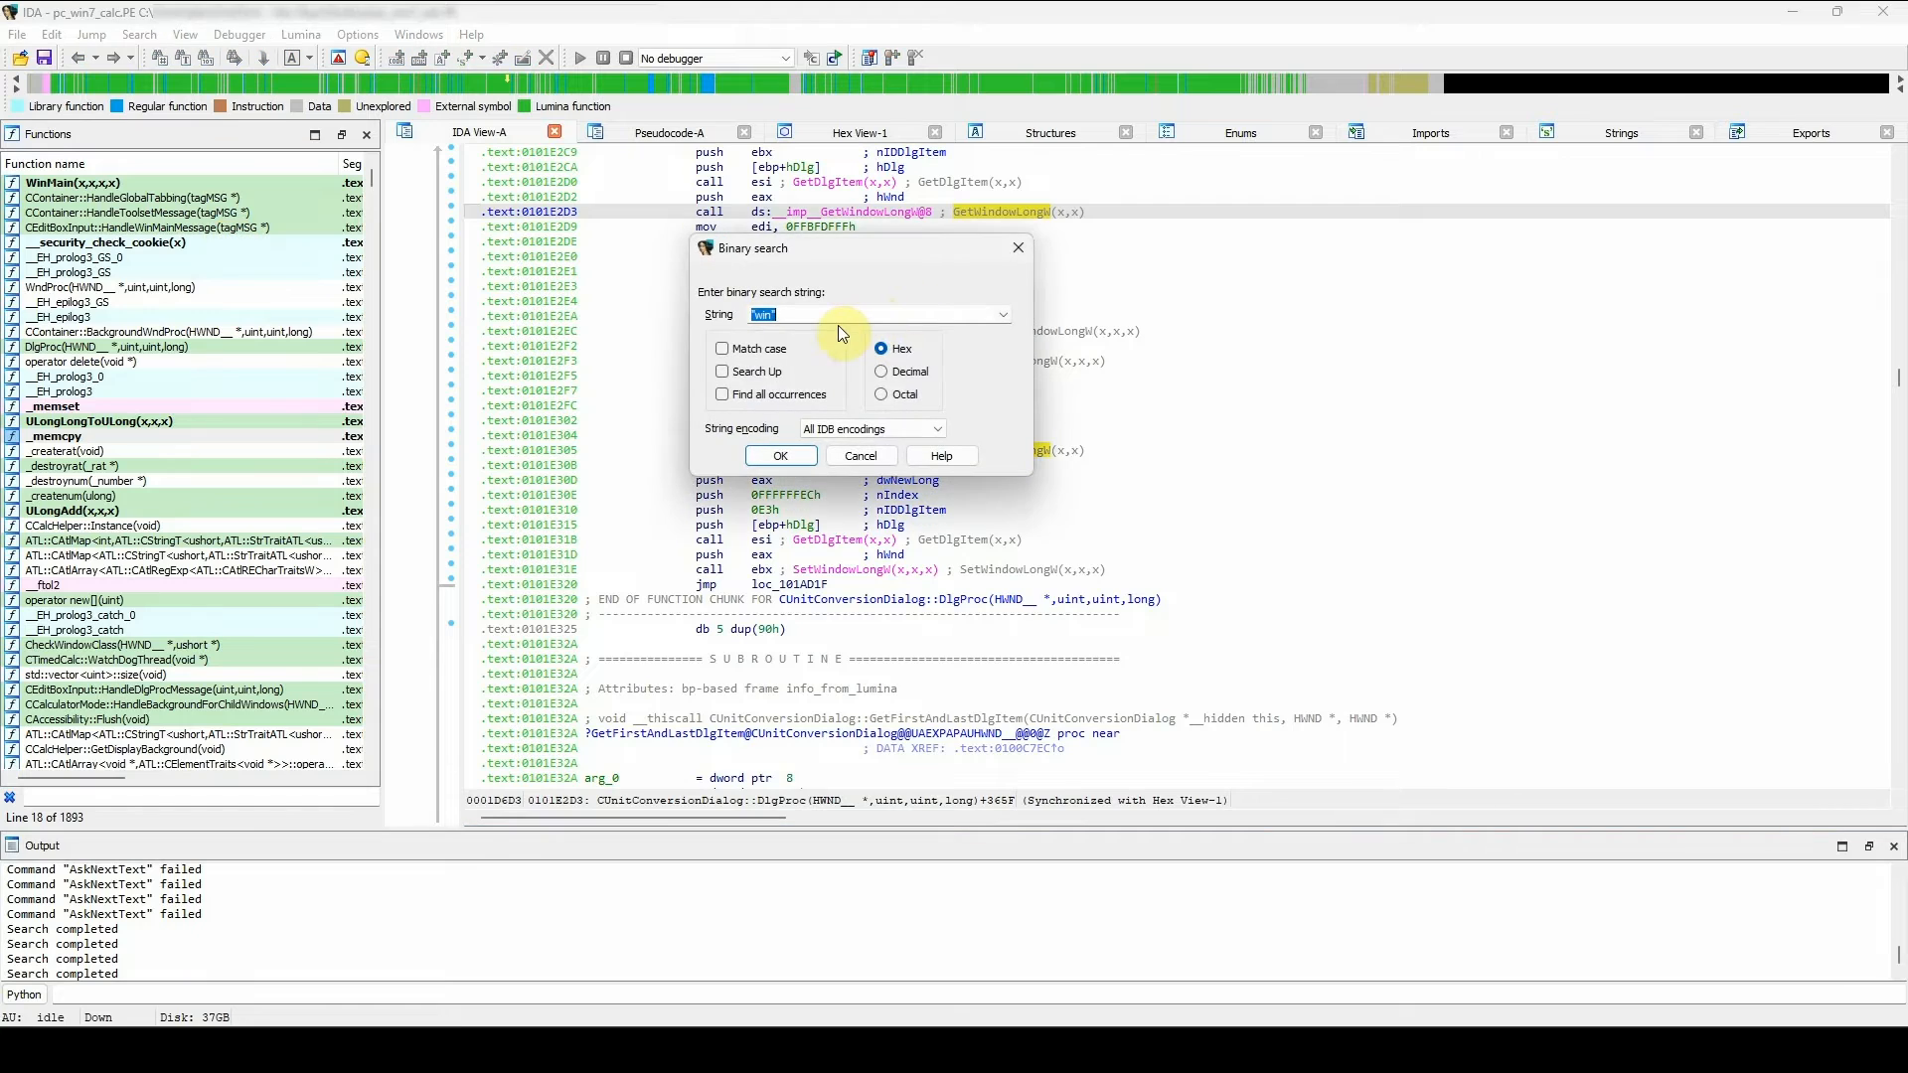
{"action": "left_click", "coordinate": [1004, 315]}
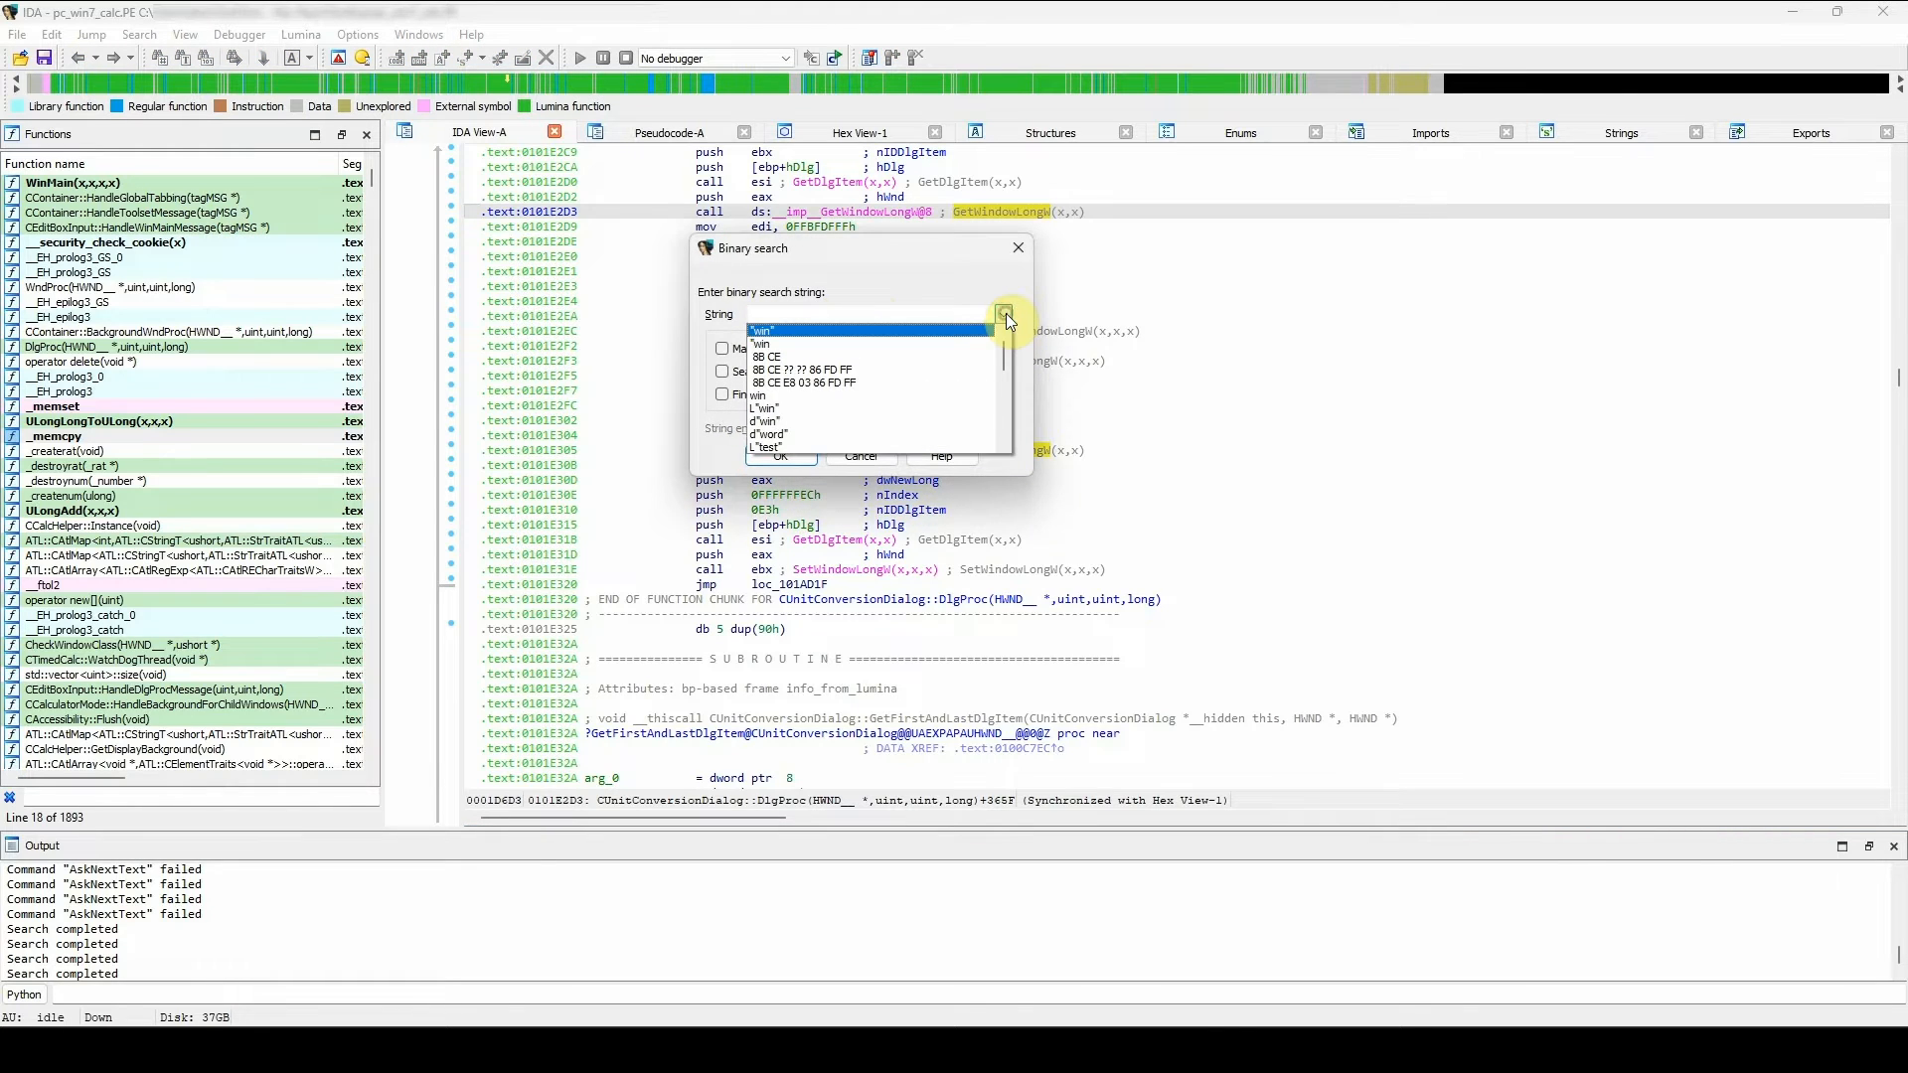
{"action": "left_click", "coordinate": [878, 383]}
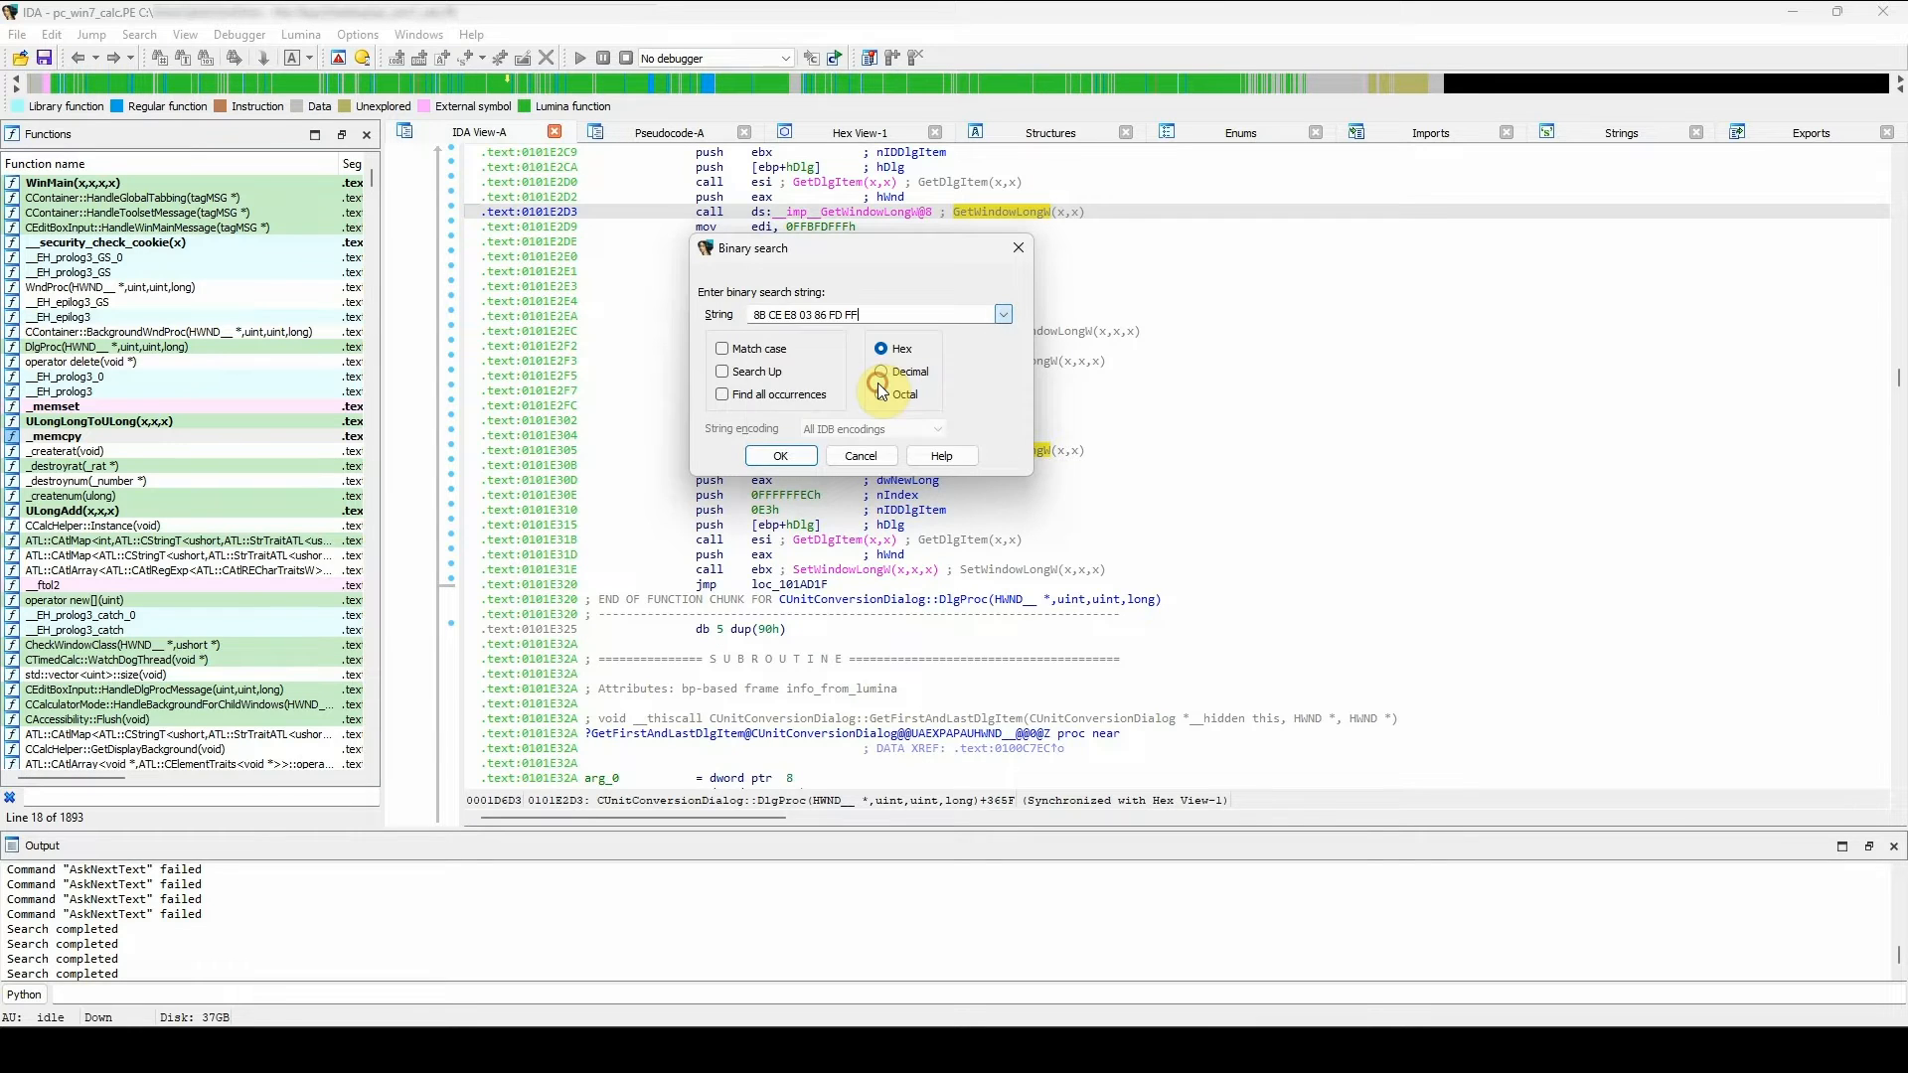
{"action": "key", "text": "Return"}
- Run the byte-sequence search again with wildcard bytes, using the pattern 8B CE ?? ?? 86 FD FF
{"action": "key", "text": "alt+b"}
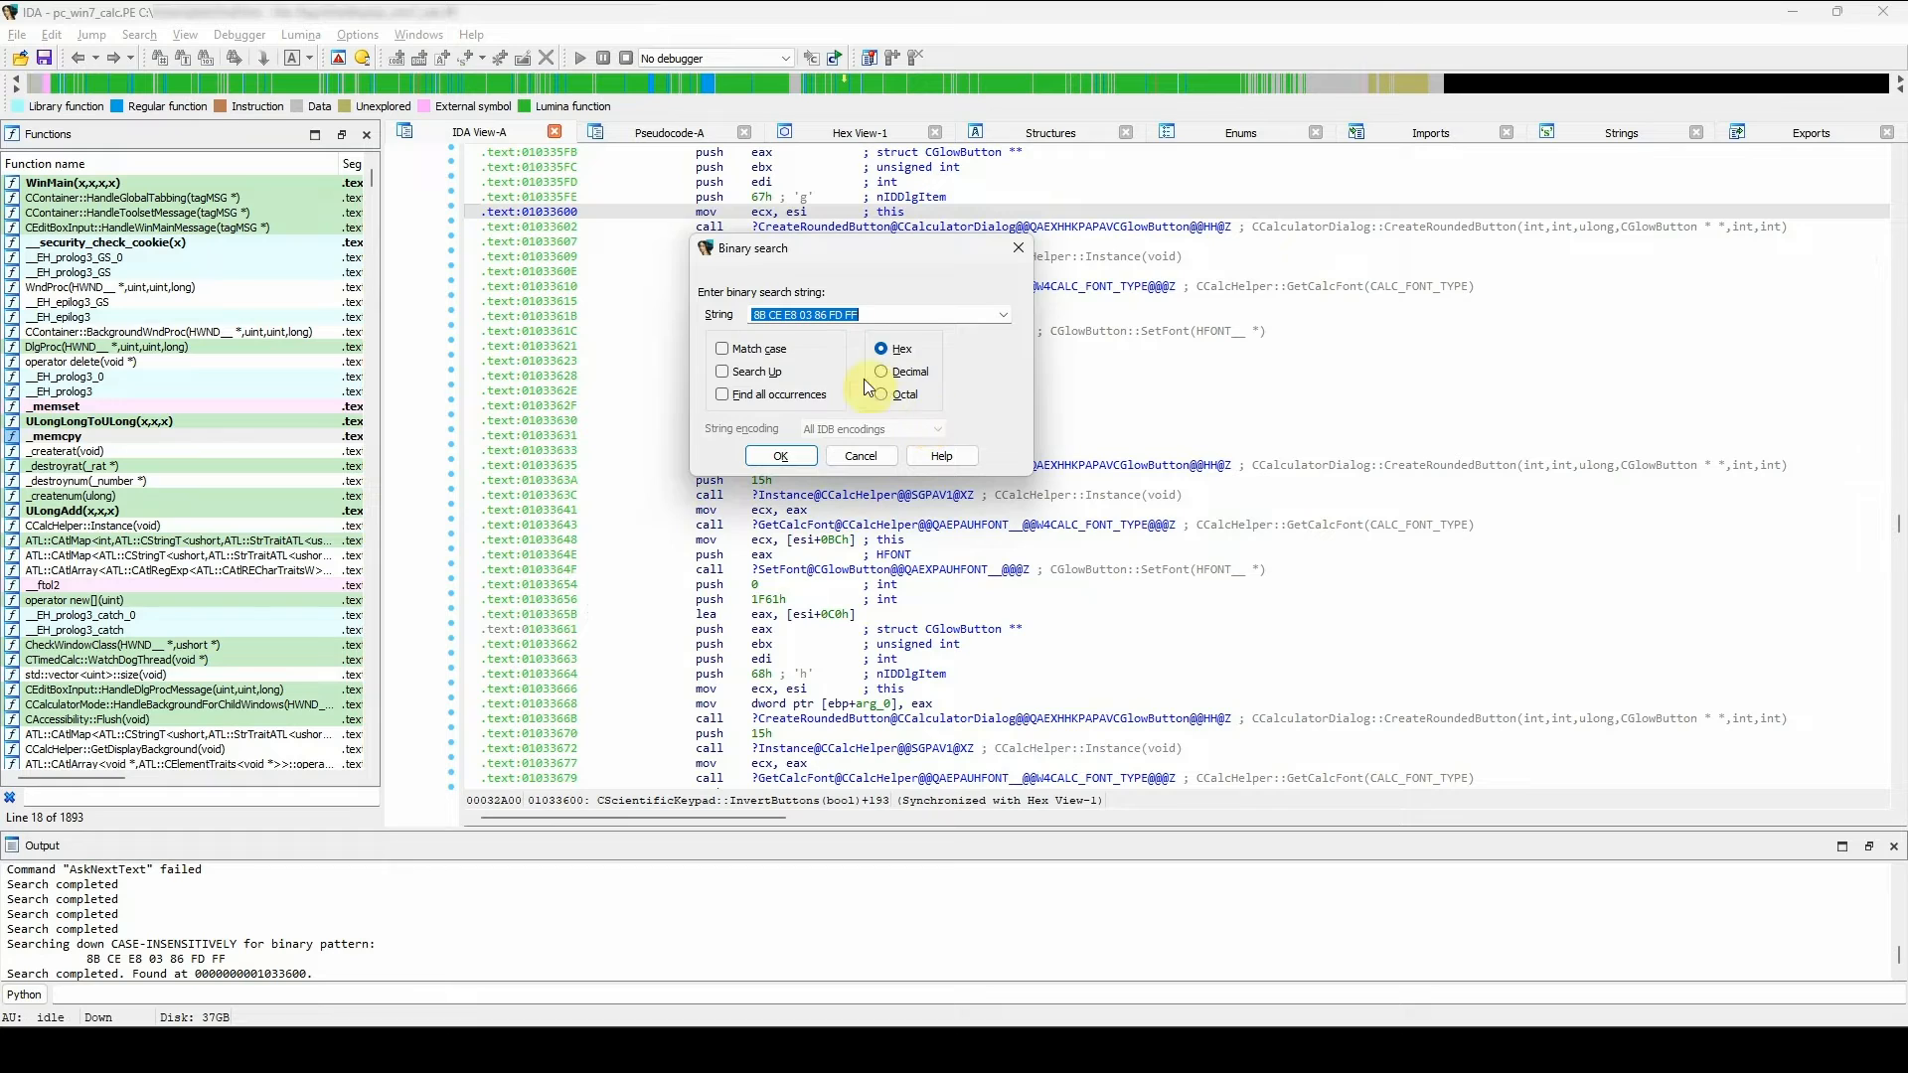
{"action": "left_click", "coordinate": [1004, 315]}
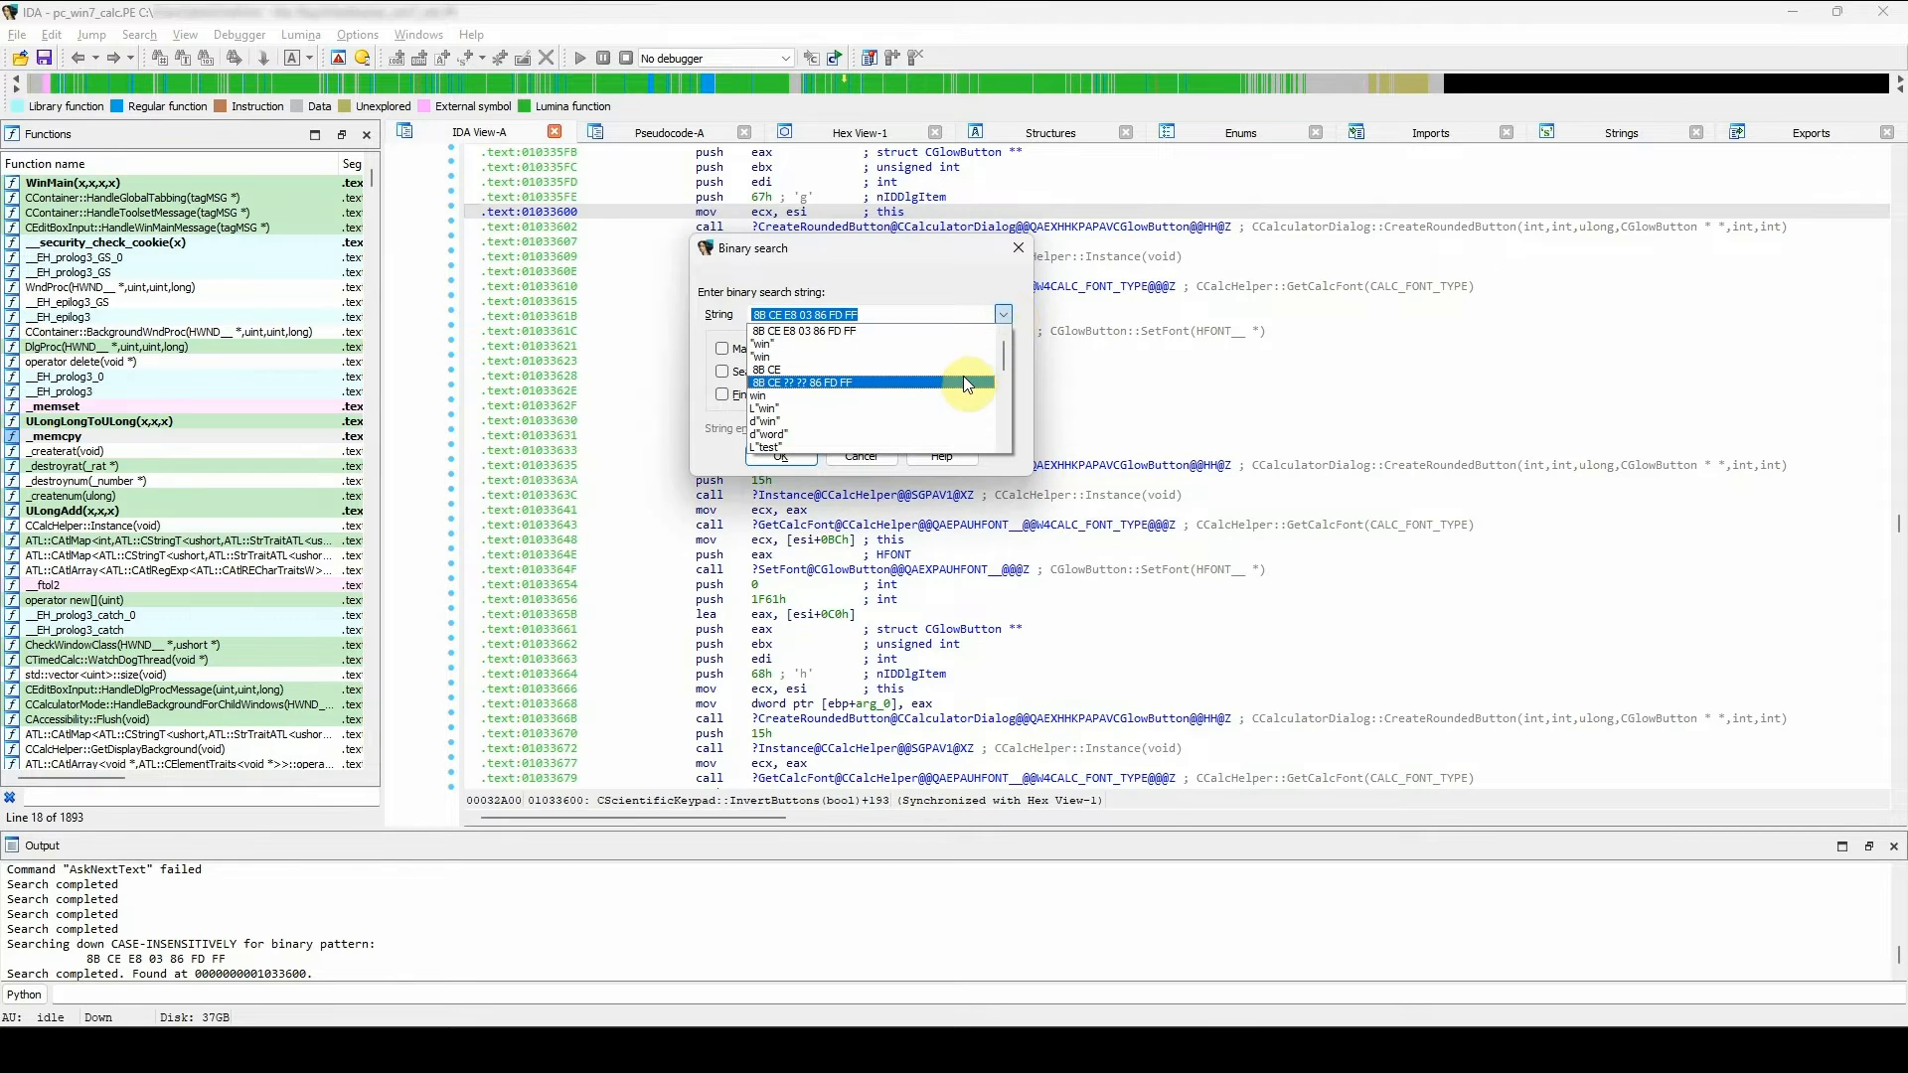
{"action": "left_click", "coordinate": [963, 381]}
{"action": "left_click", "coordinate": [781, 456]}
- Search the binary for the quoted string "win" as a byte sequence in all IDB encodings
{"action": "key", "text": "alt+b"}
{"action": "left_click", "coordinate": [1003, 315]}
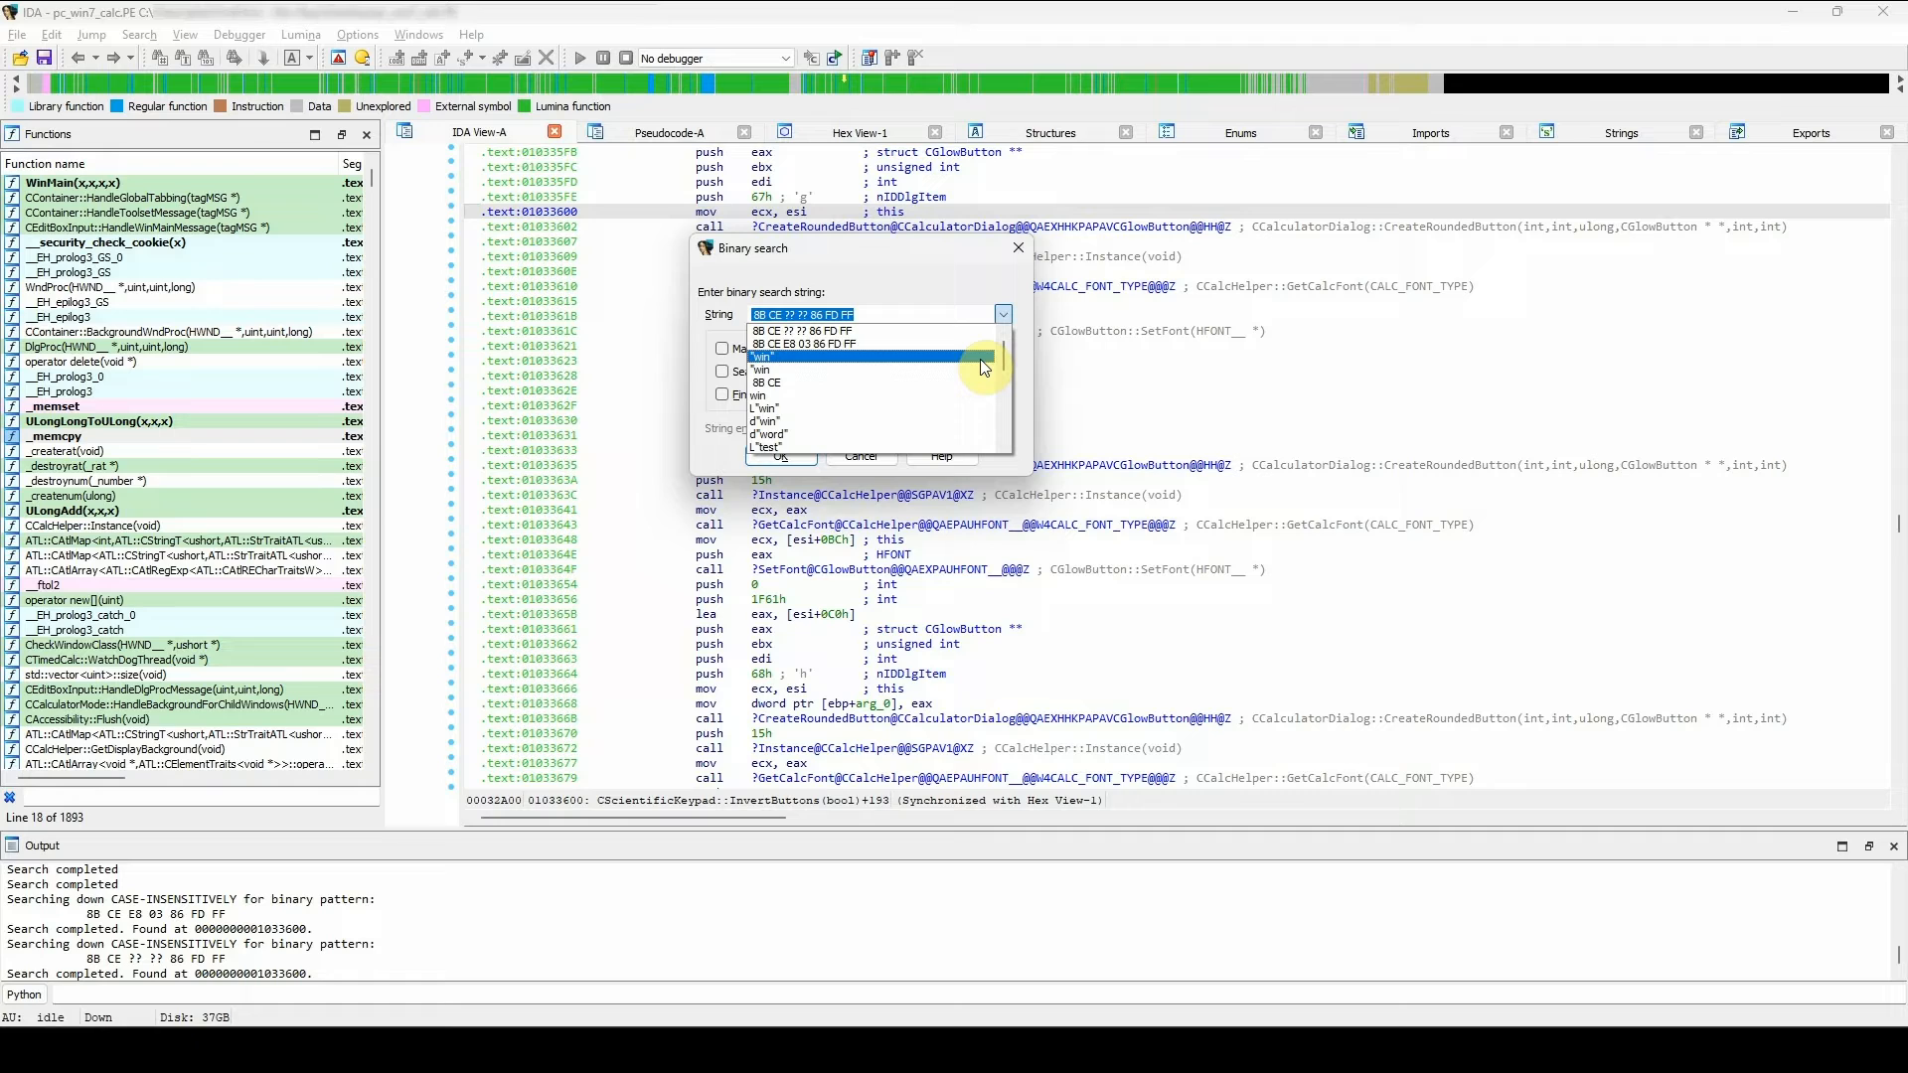
{"action": "left_click", "coordinate": [1004, 315]}
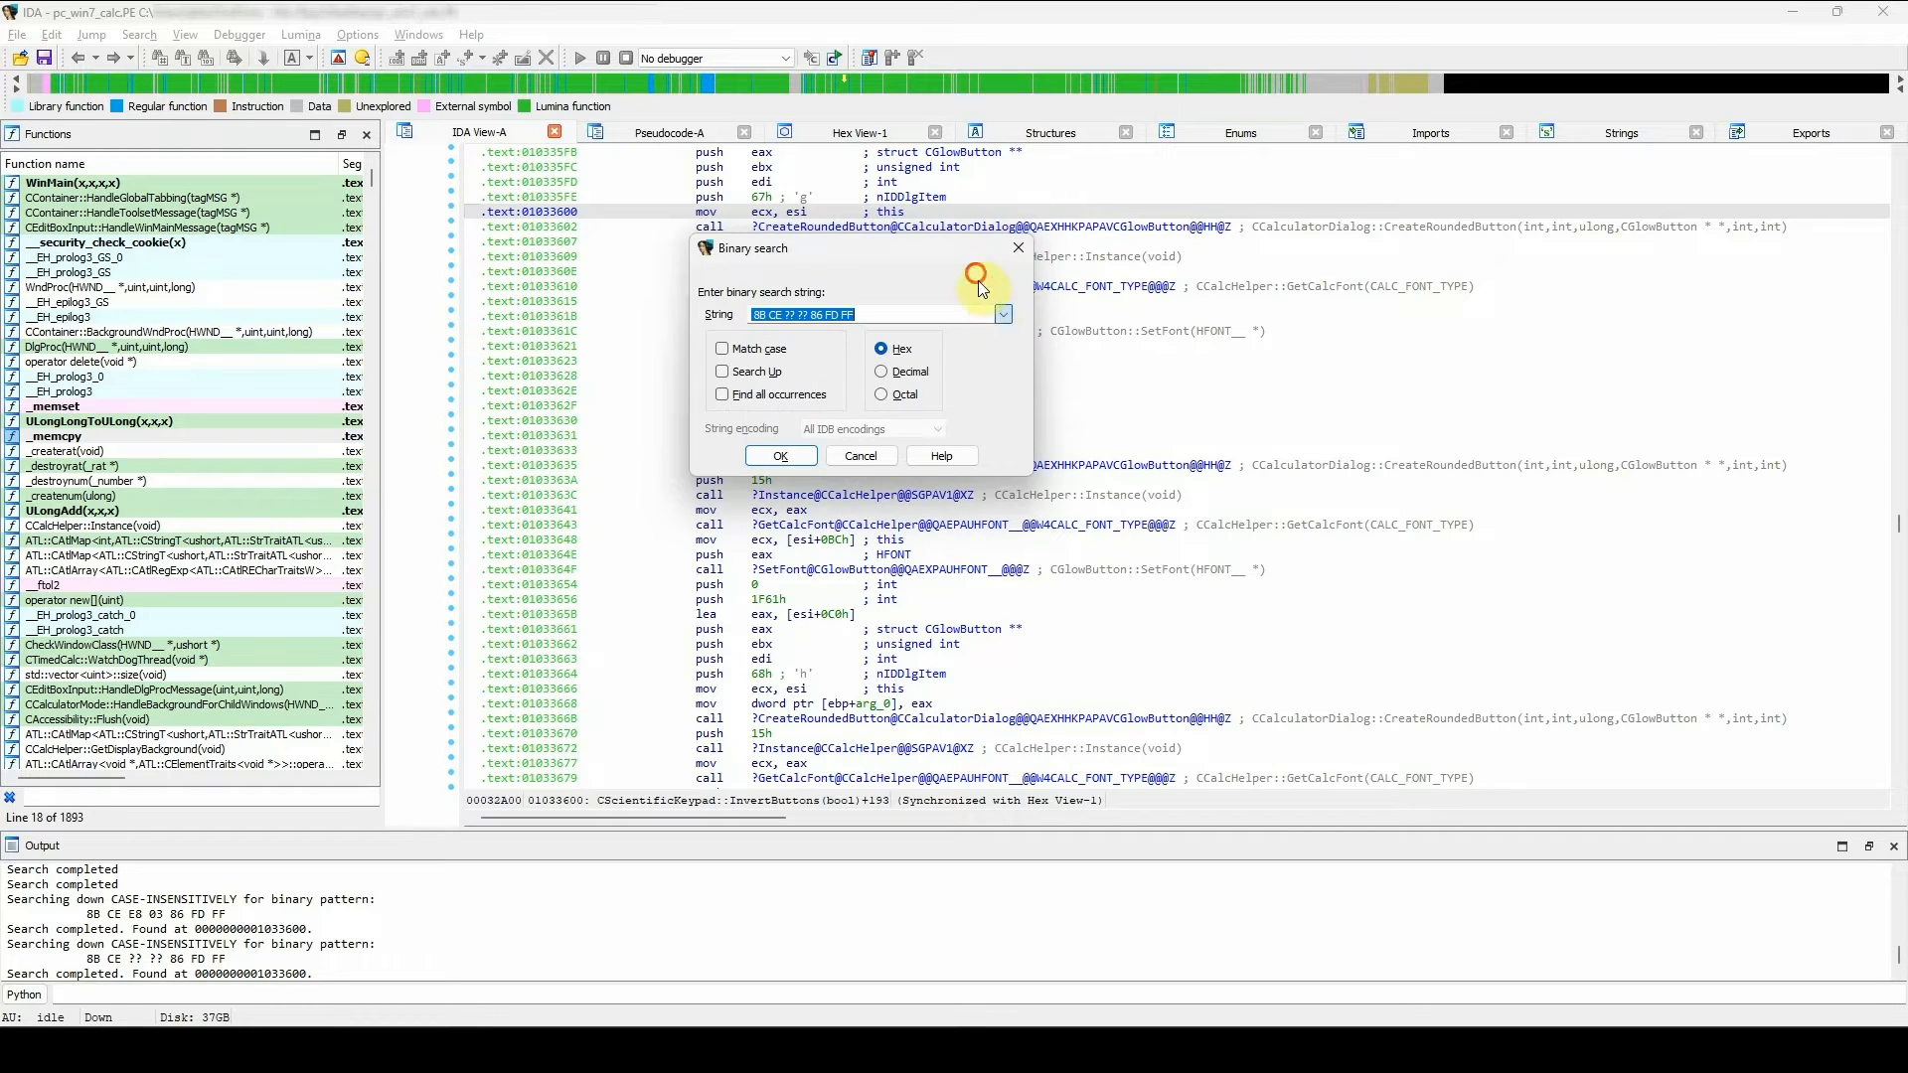
{"action": "left_click", "coordinate": [886, 374]}
{"action": "left_click", "coordinate": [884, 392]}
{"action": "left_click", "coordinate": [1003, 315]}
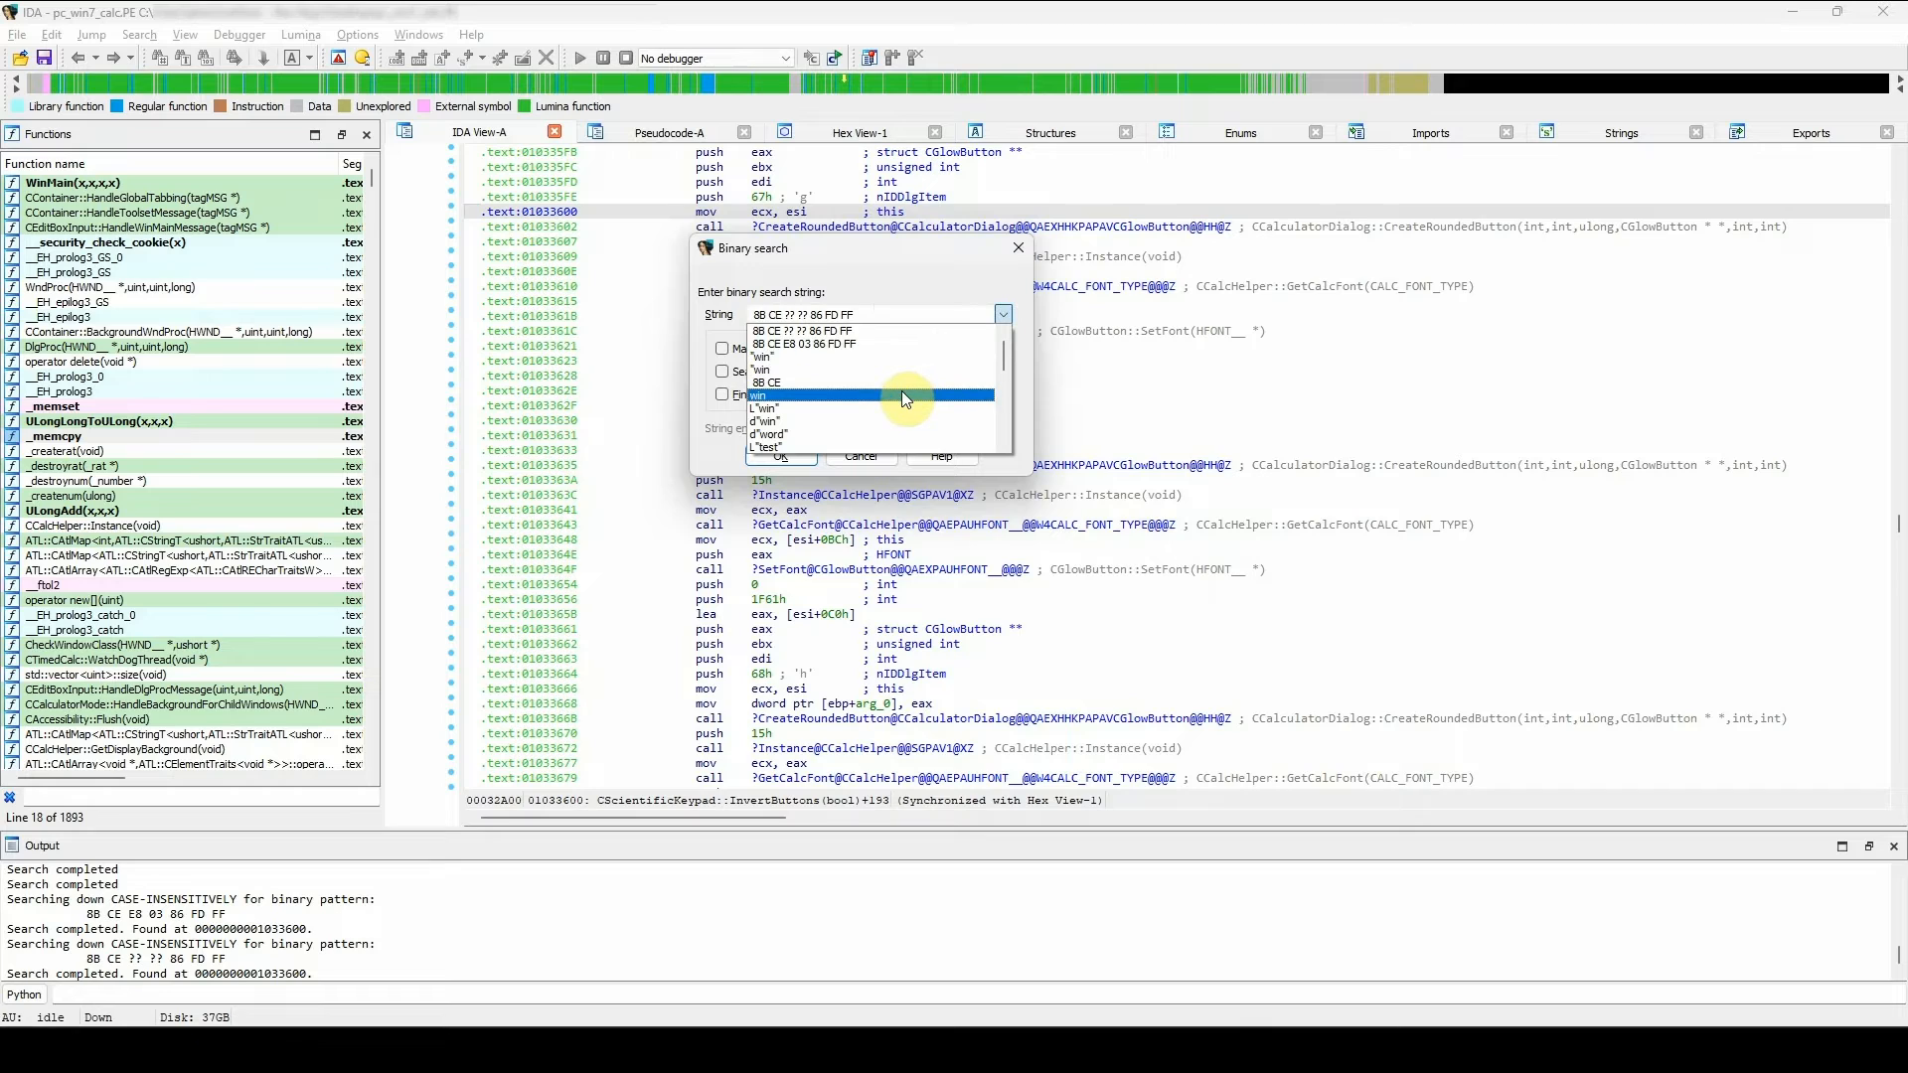
{"action": "left_click", "coordinate": [907, 357]}
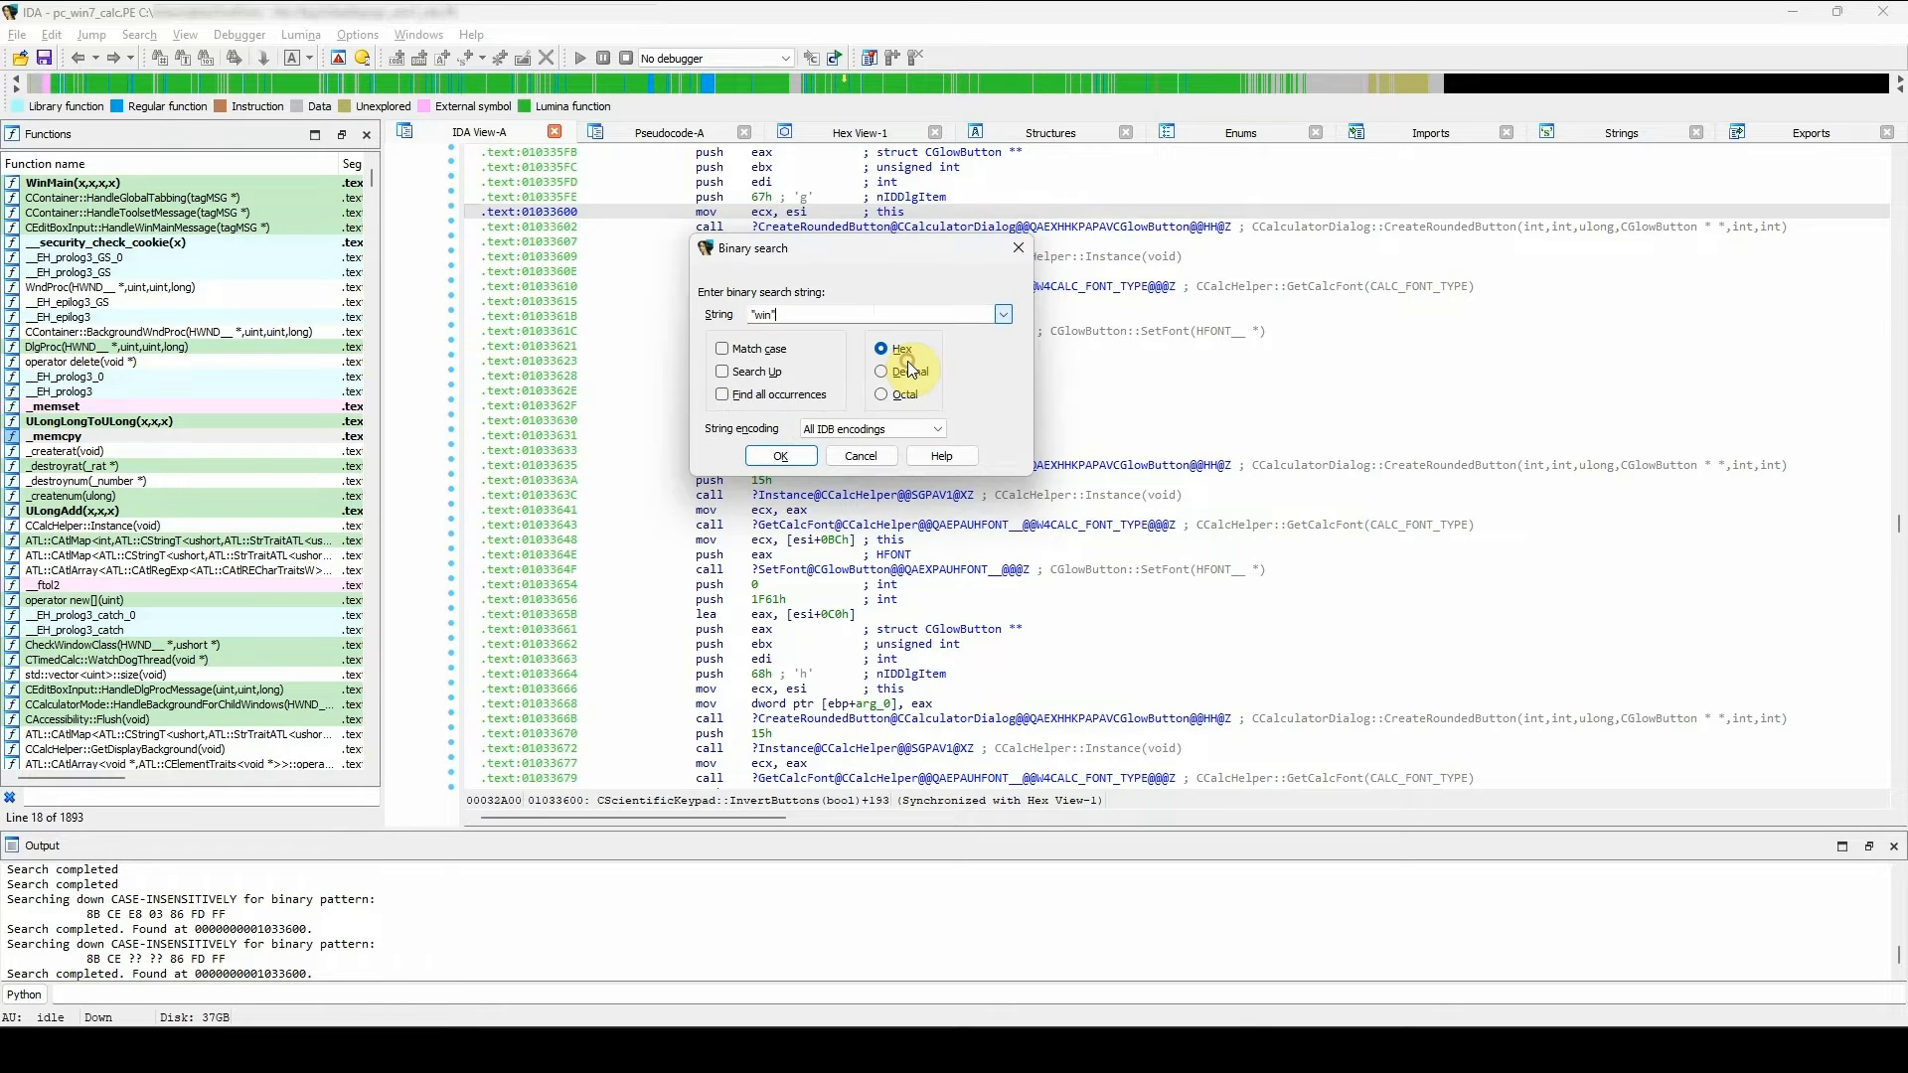
{"action": "left_click", "coordinate": [776, 457]}
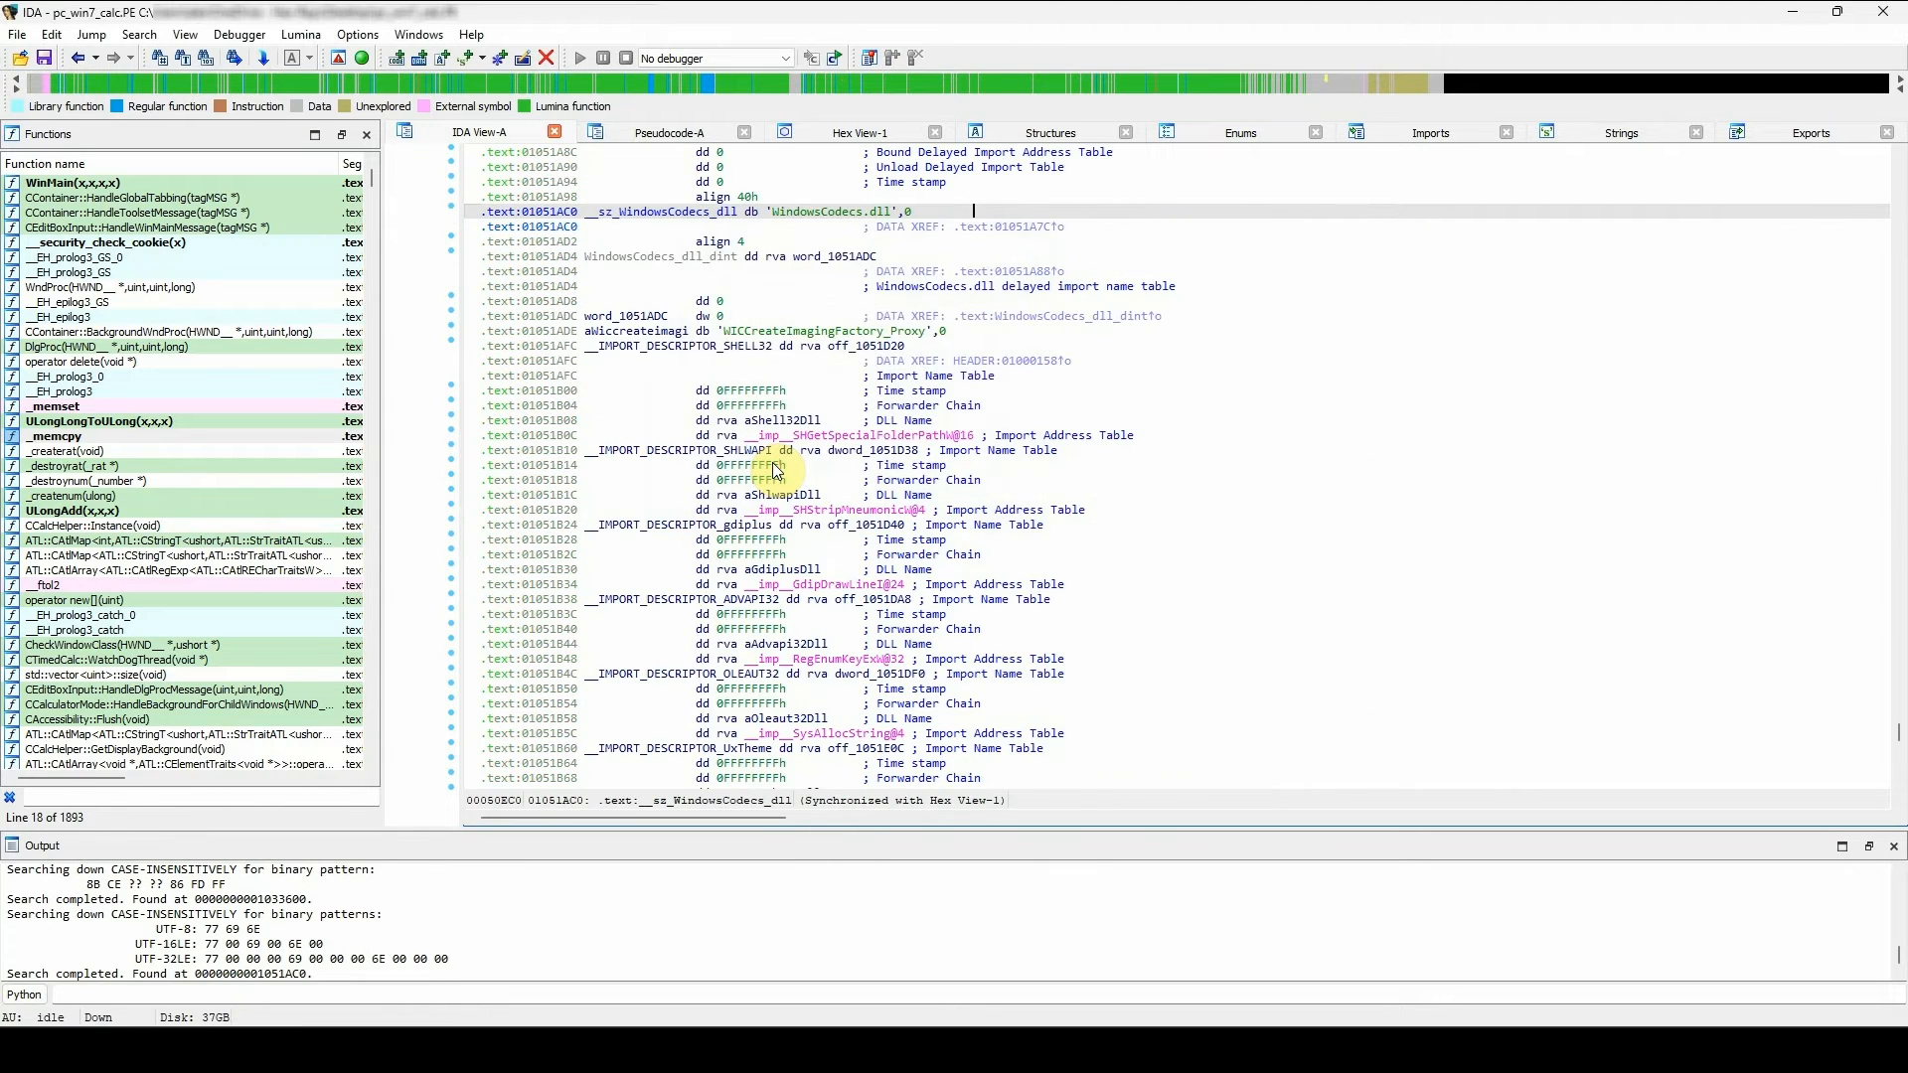
- Search for the wide-character string L"Test" as a byte sequence
{"action": "key", "text": "alt+b"}
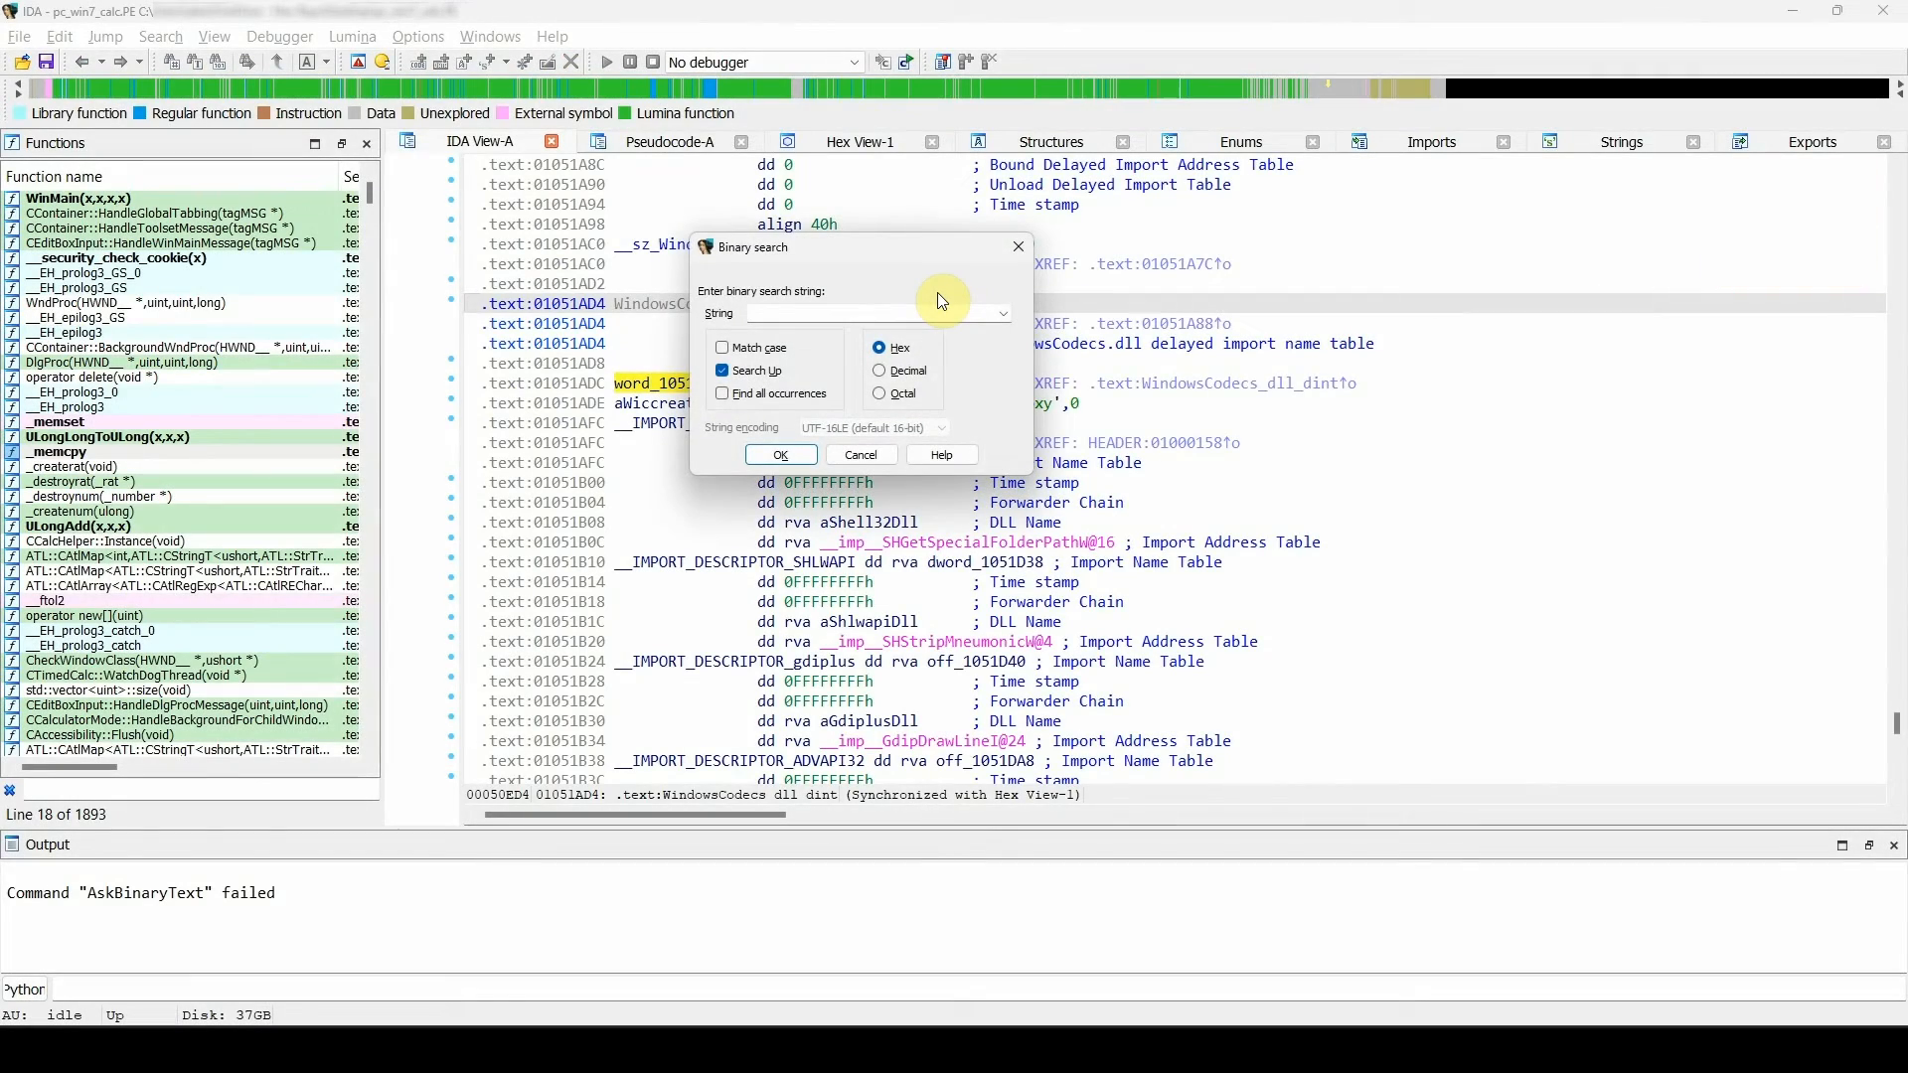
{"action": "type", "text": "L\"Te"}
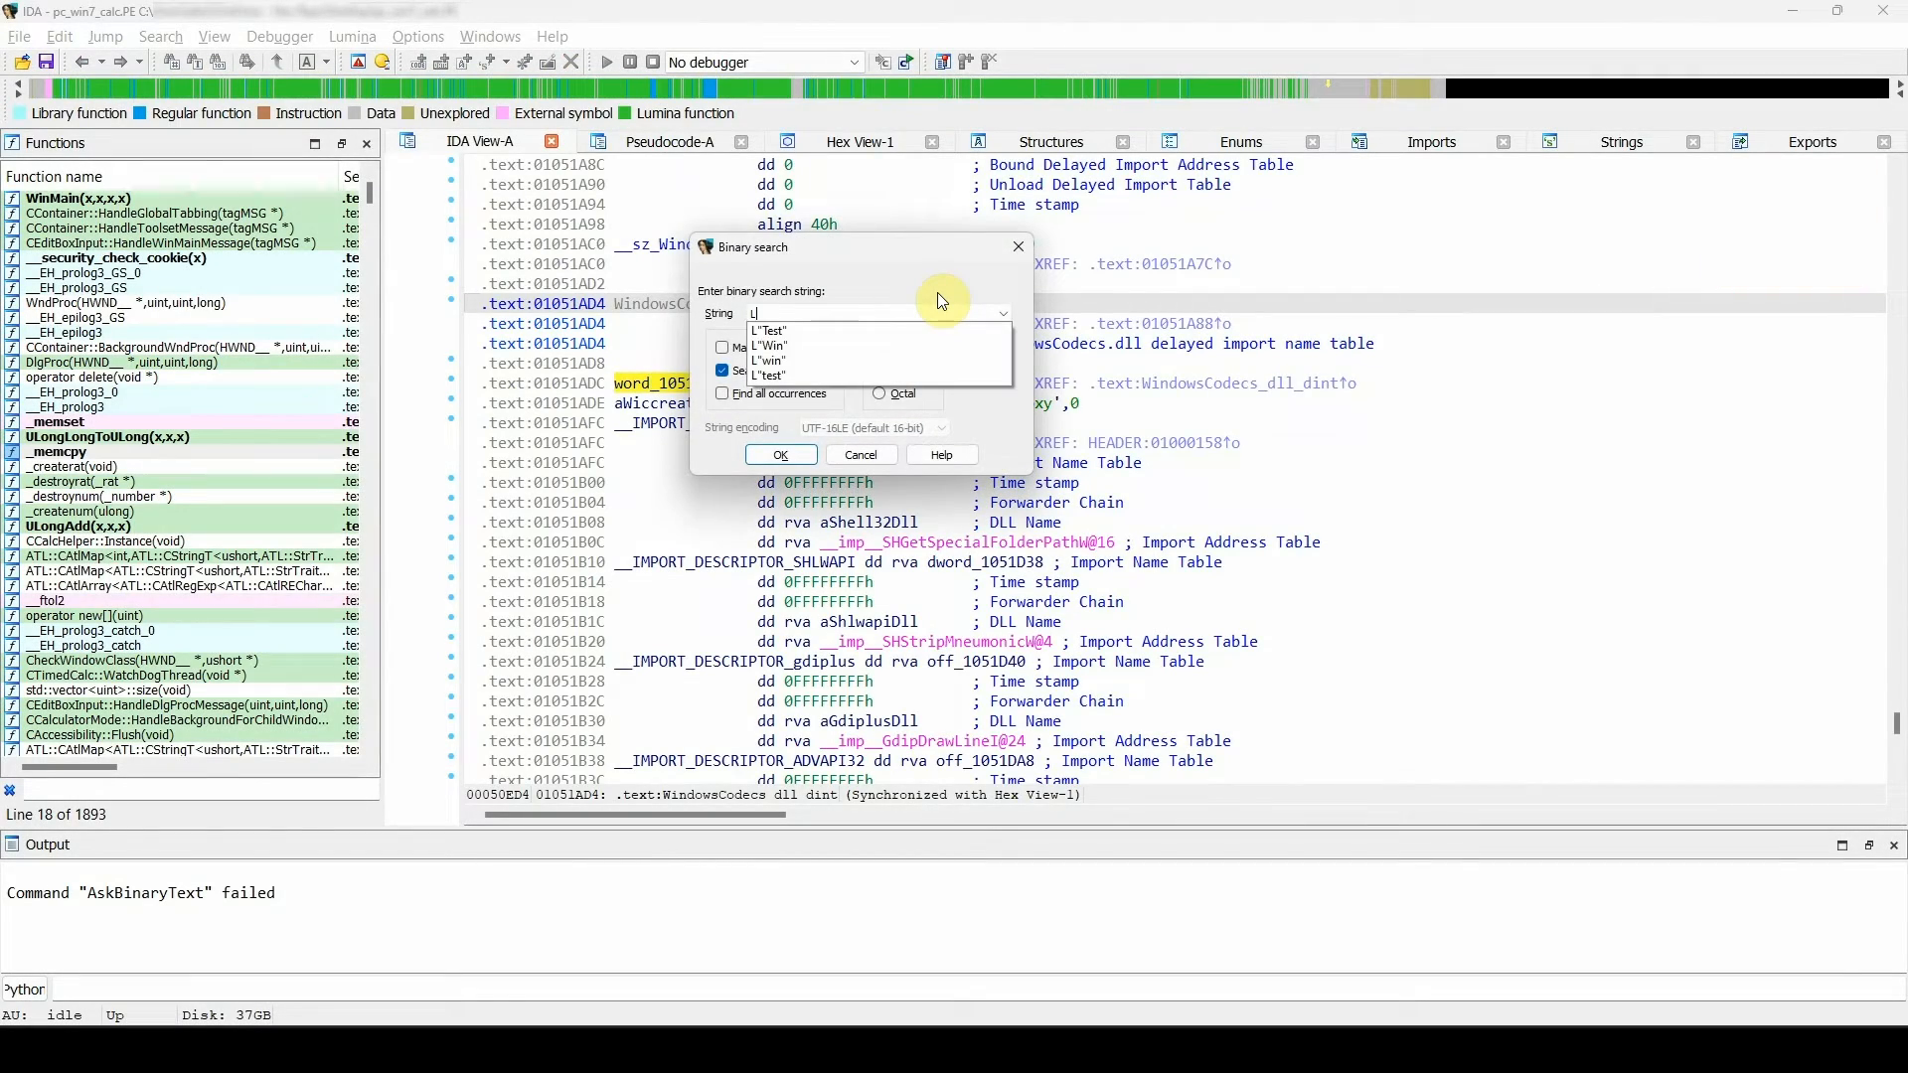
{"action": "type", "text": "st\""}
{"action": "left_click", "coordinate": [781, 455]}
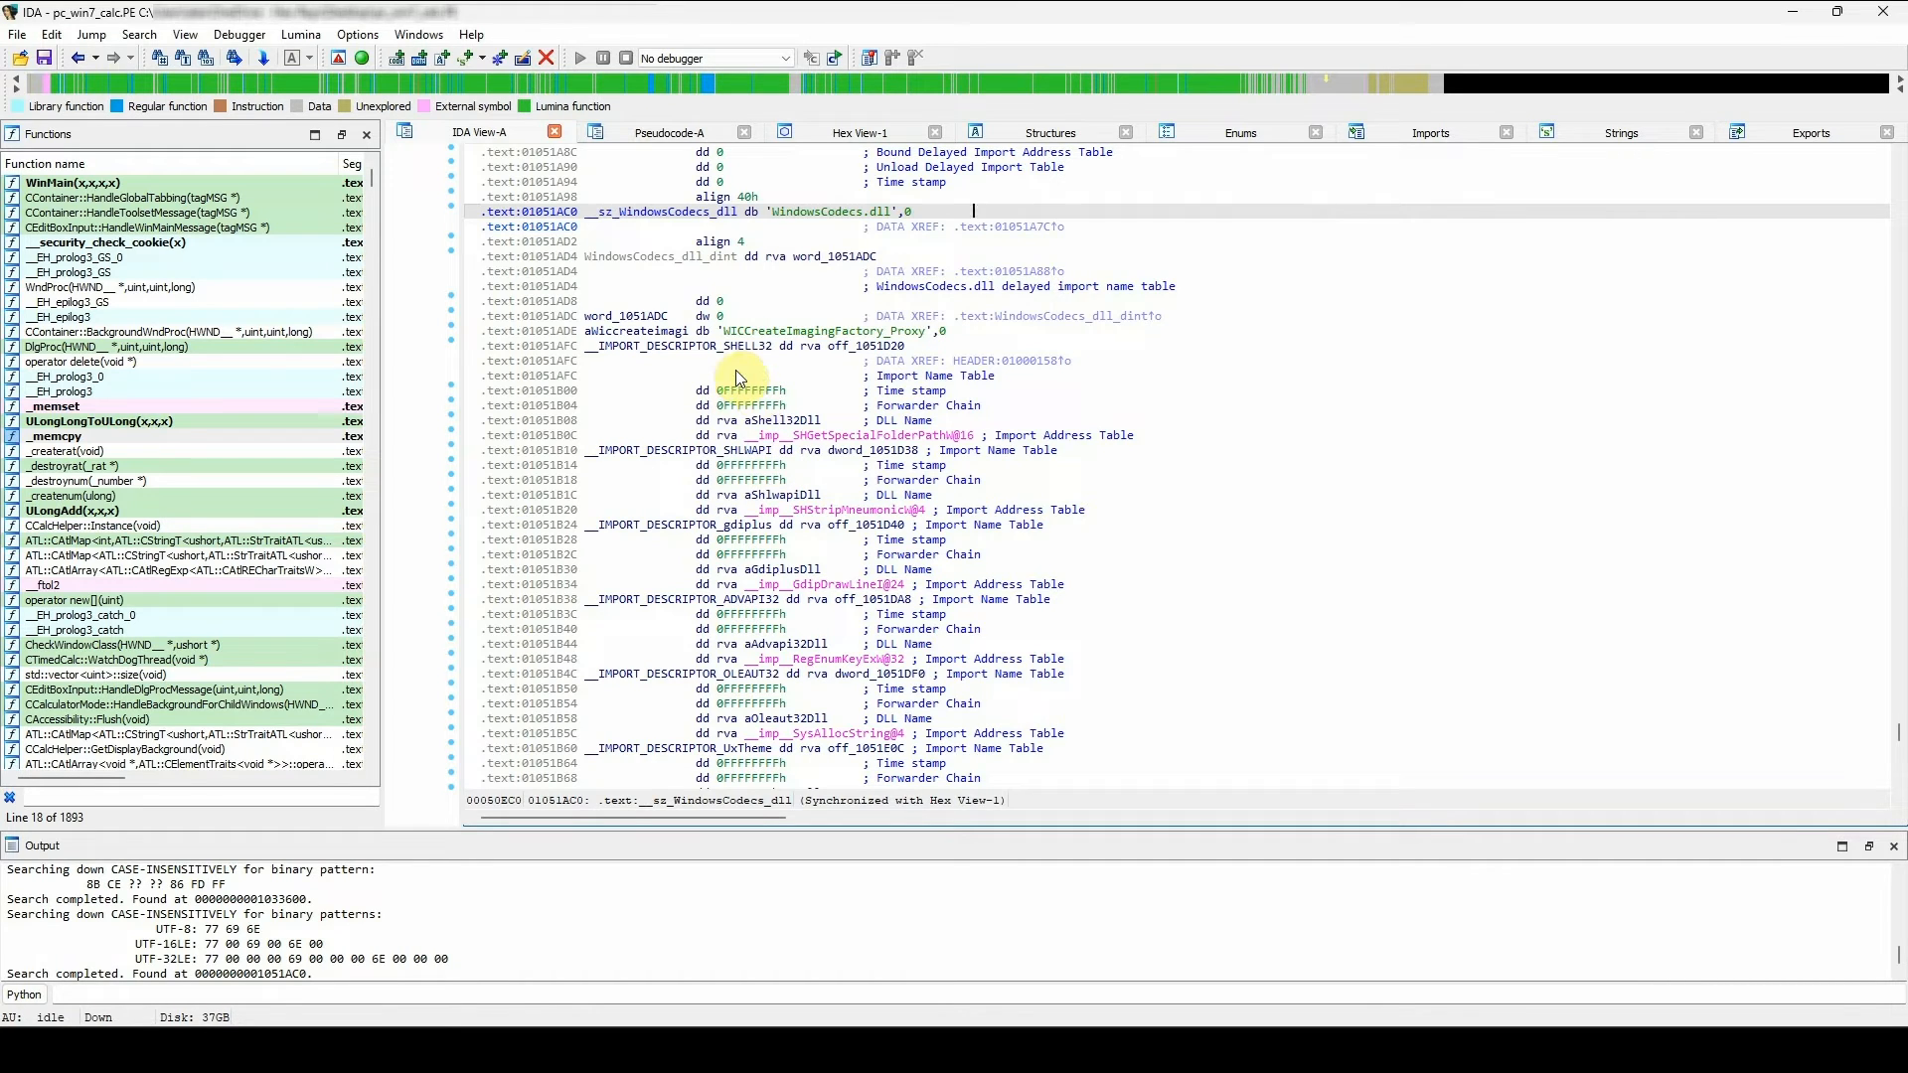
- Run the picture search on the calculator executable and dismiss the resulting message
{"action": "left_click", "coordinate": [139, 34]}
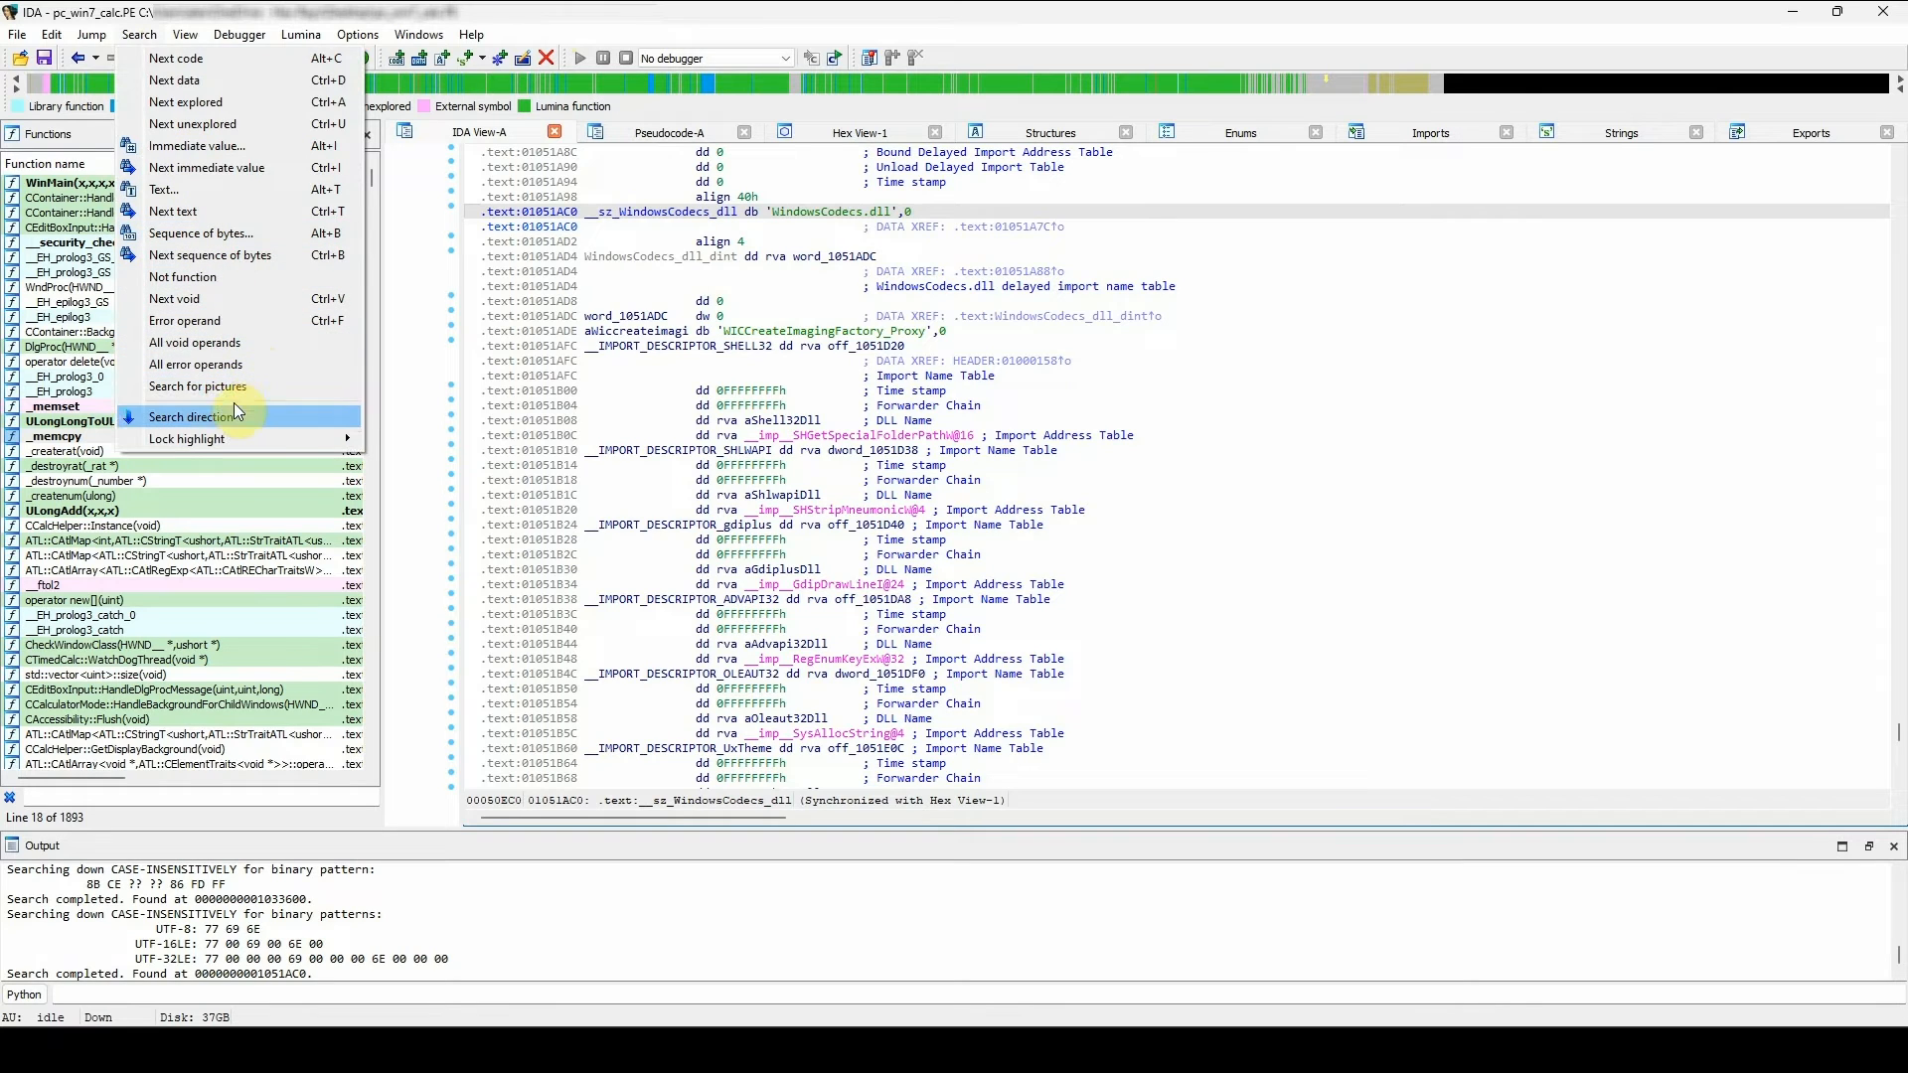
{"action": "left_click", "coordinate": [1147, 584]}
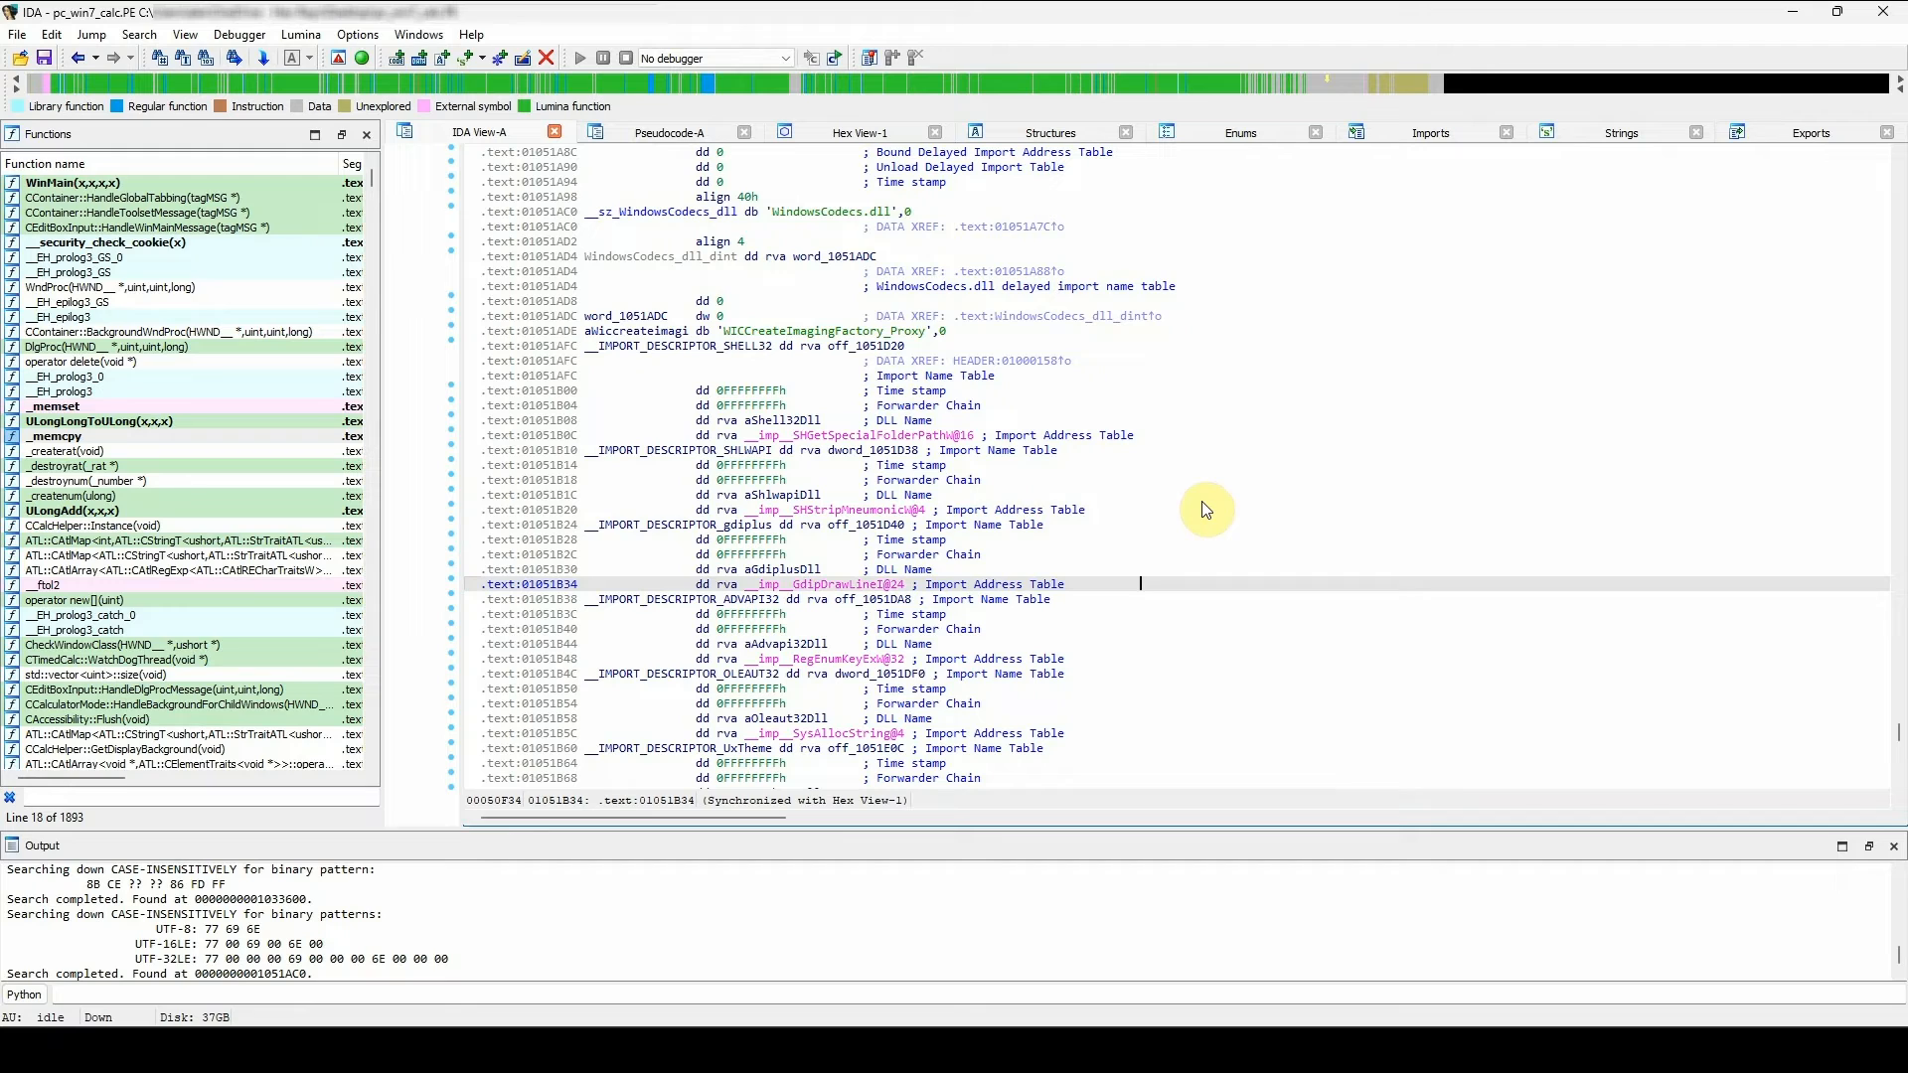
{"action": "left_click", "coordinate": [139, 34]}
{"action": "left_click", "coordinate": [275, 390]}
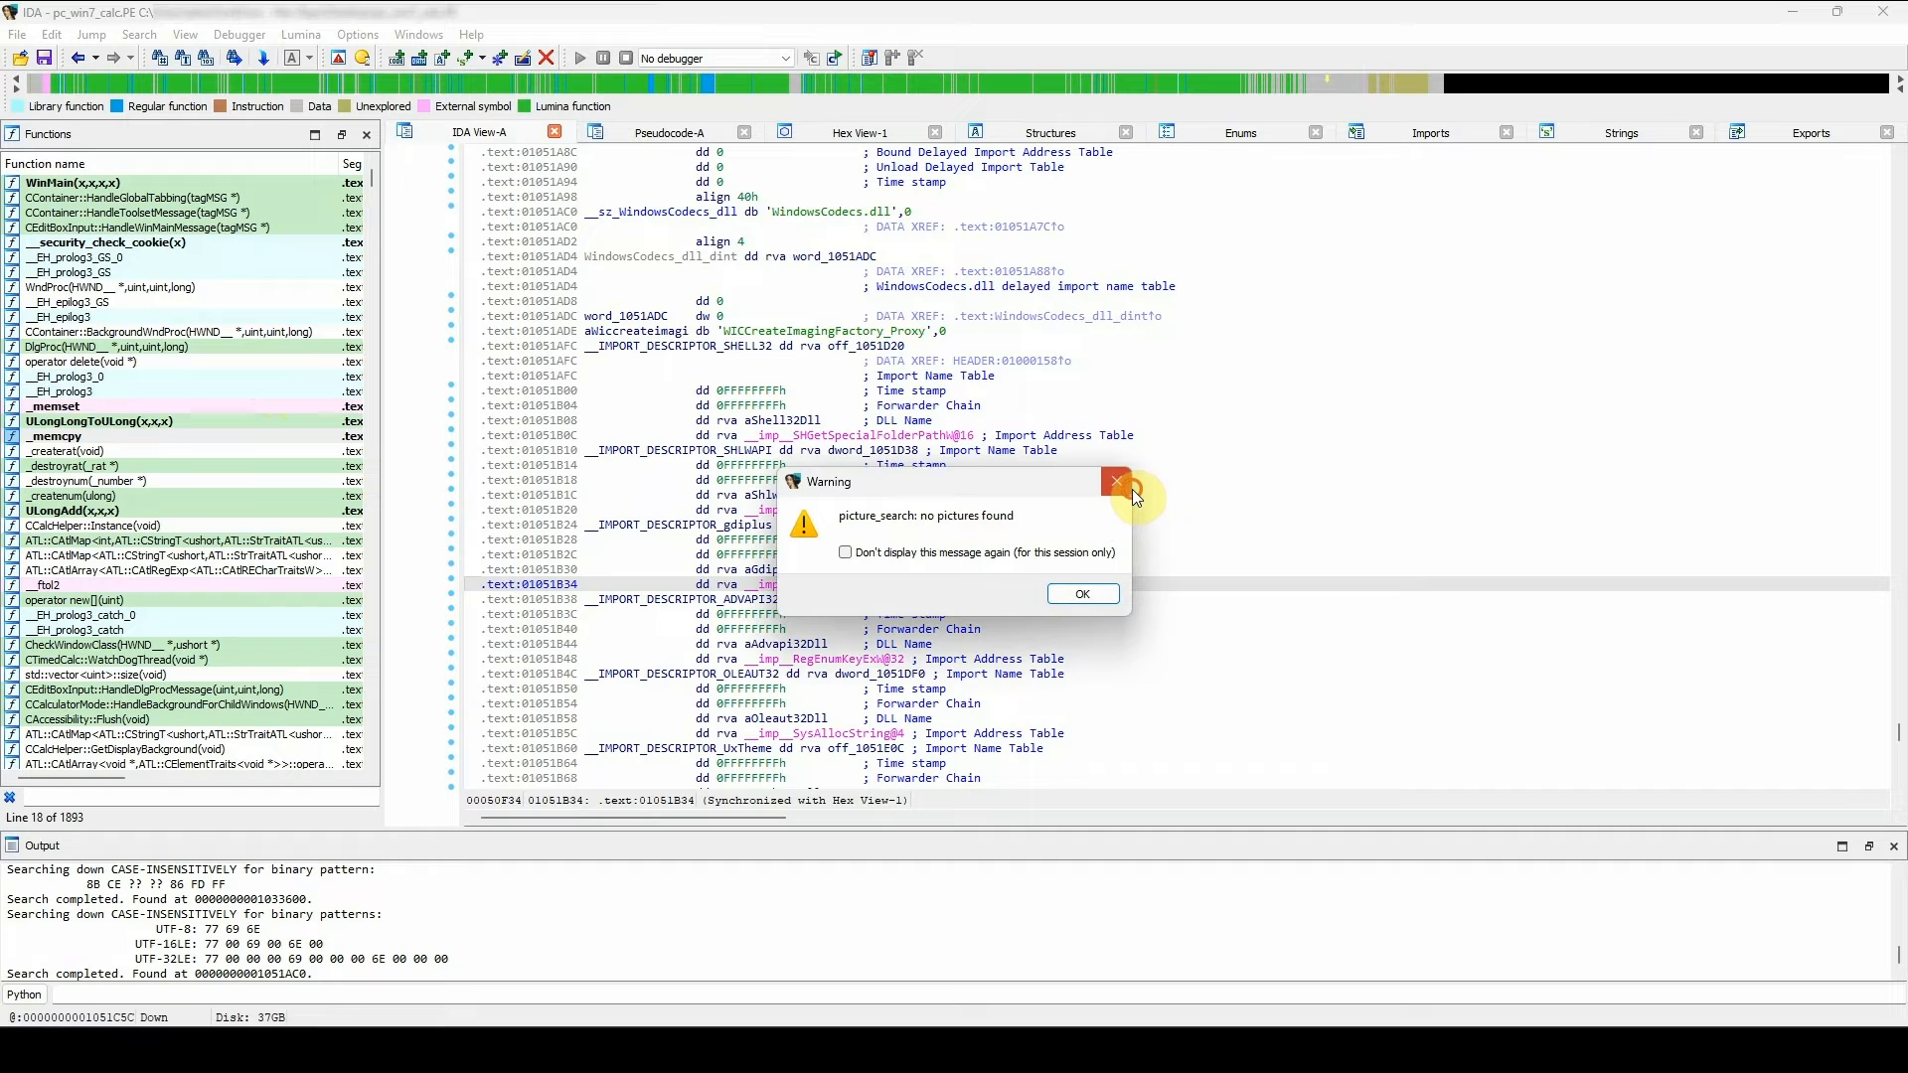
{"action": "left_click", "coordinate": [1131, 489]}
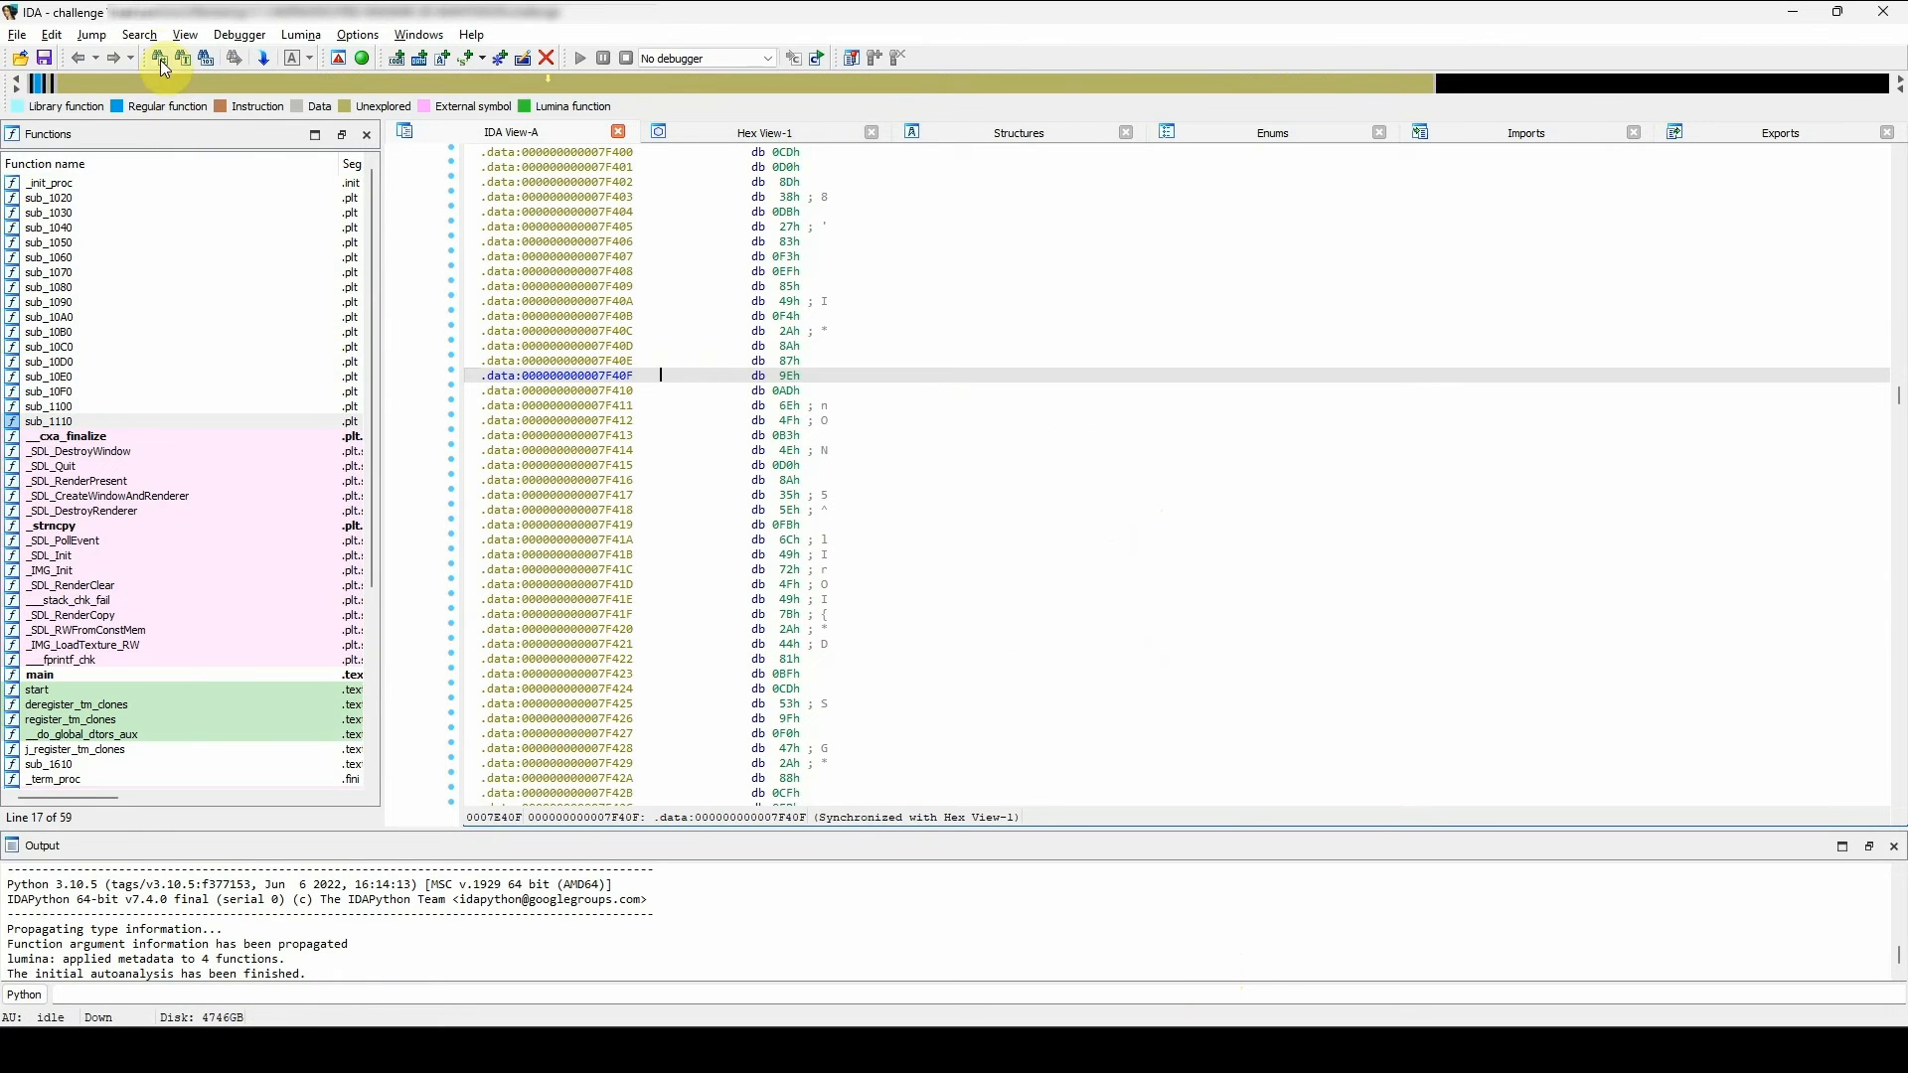
{"action": "left_click", "coordinate": [145, 36]}
{"action": "left_click", "coordinate": [261, 388]}
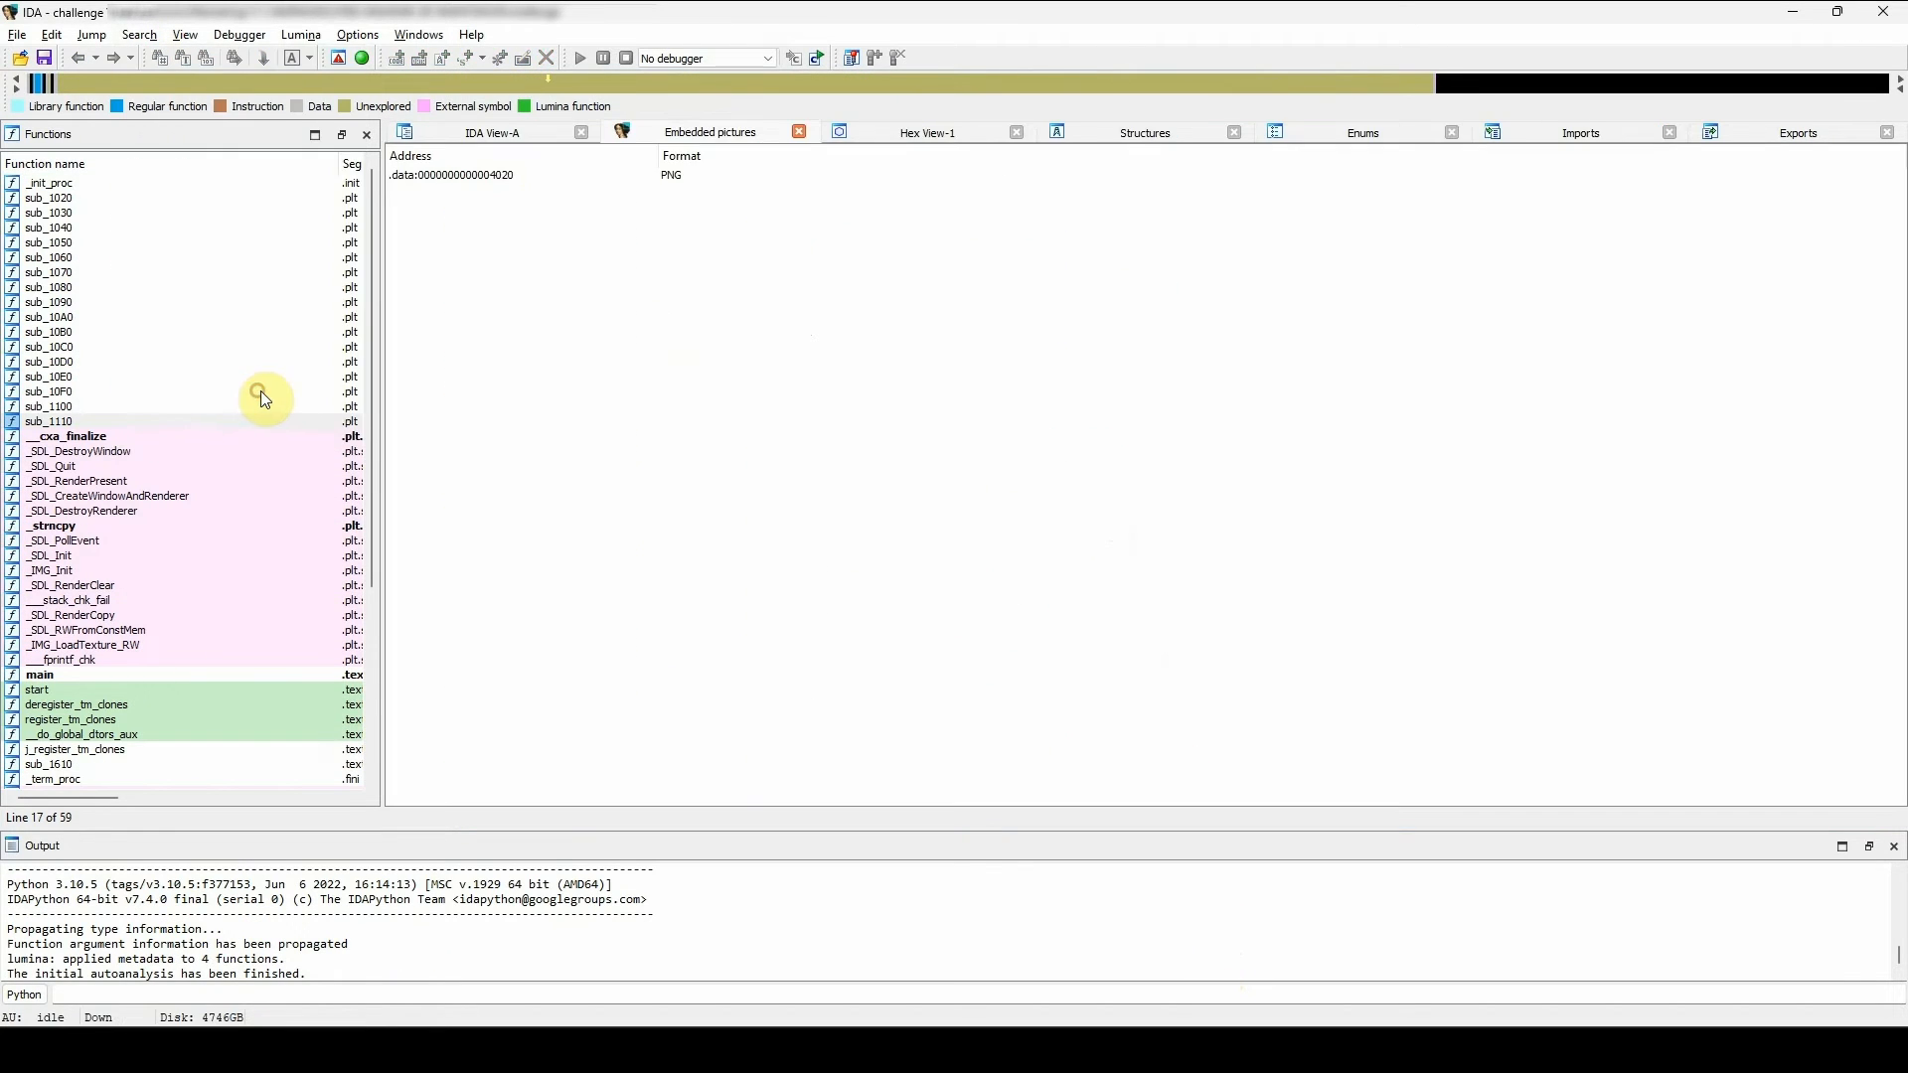
{"action": "left_click", "coordinate": [468, 176]}
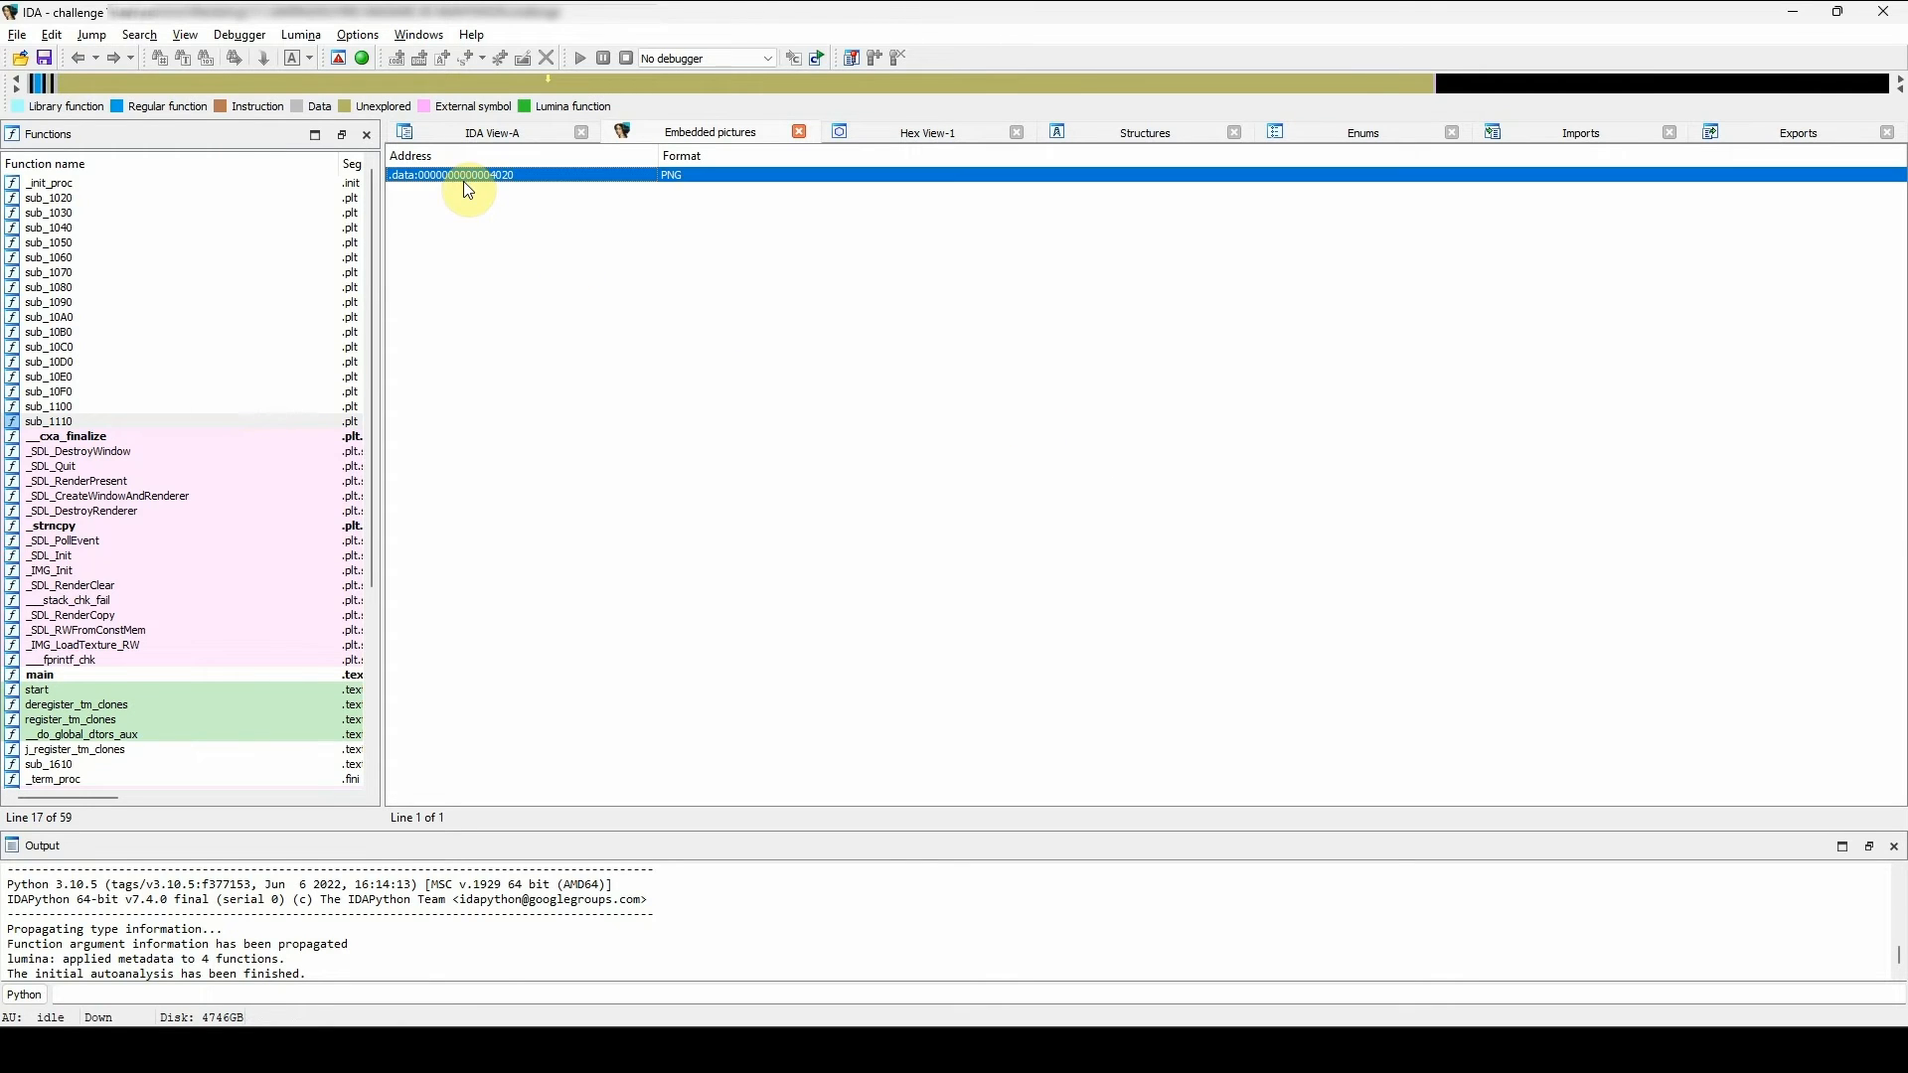
{"action": "double_click", "coordinate": [469, 179]}
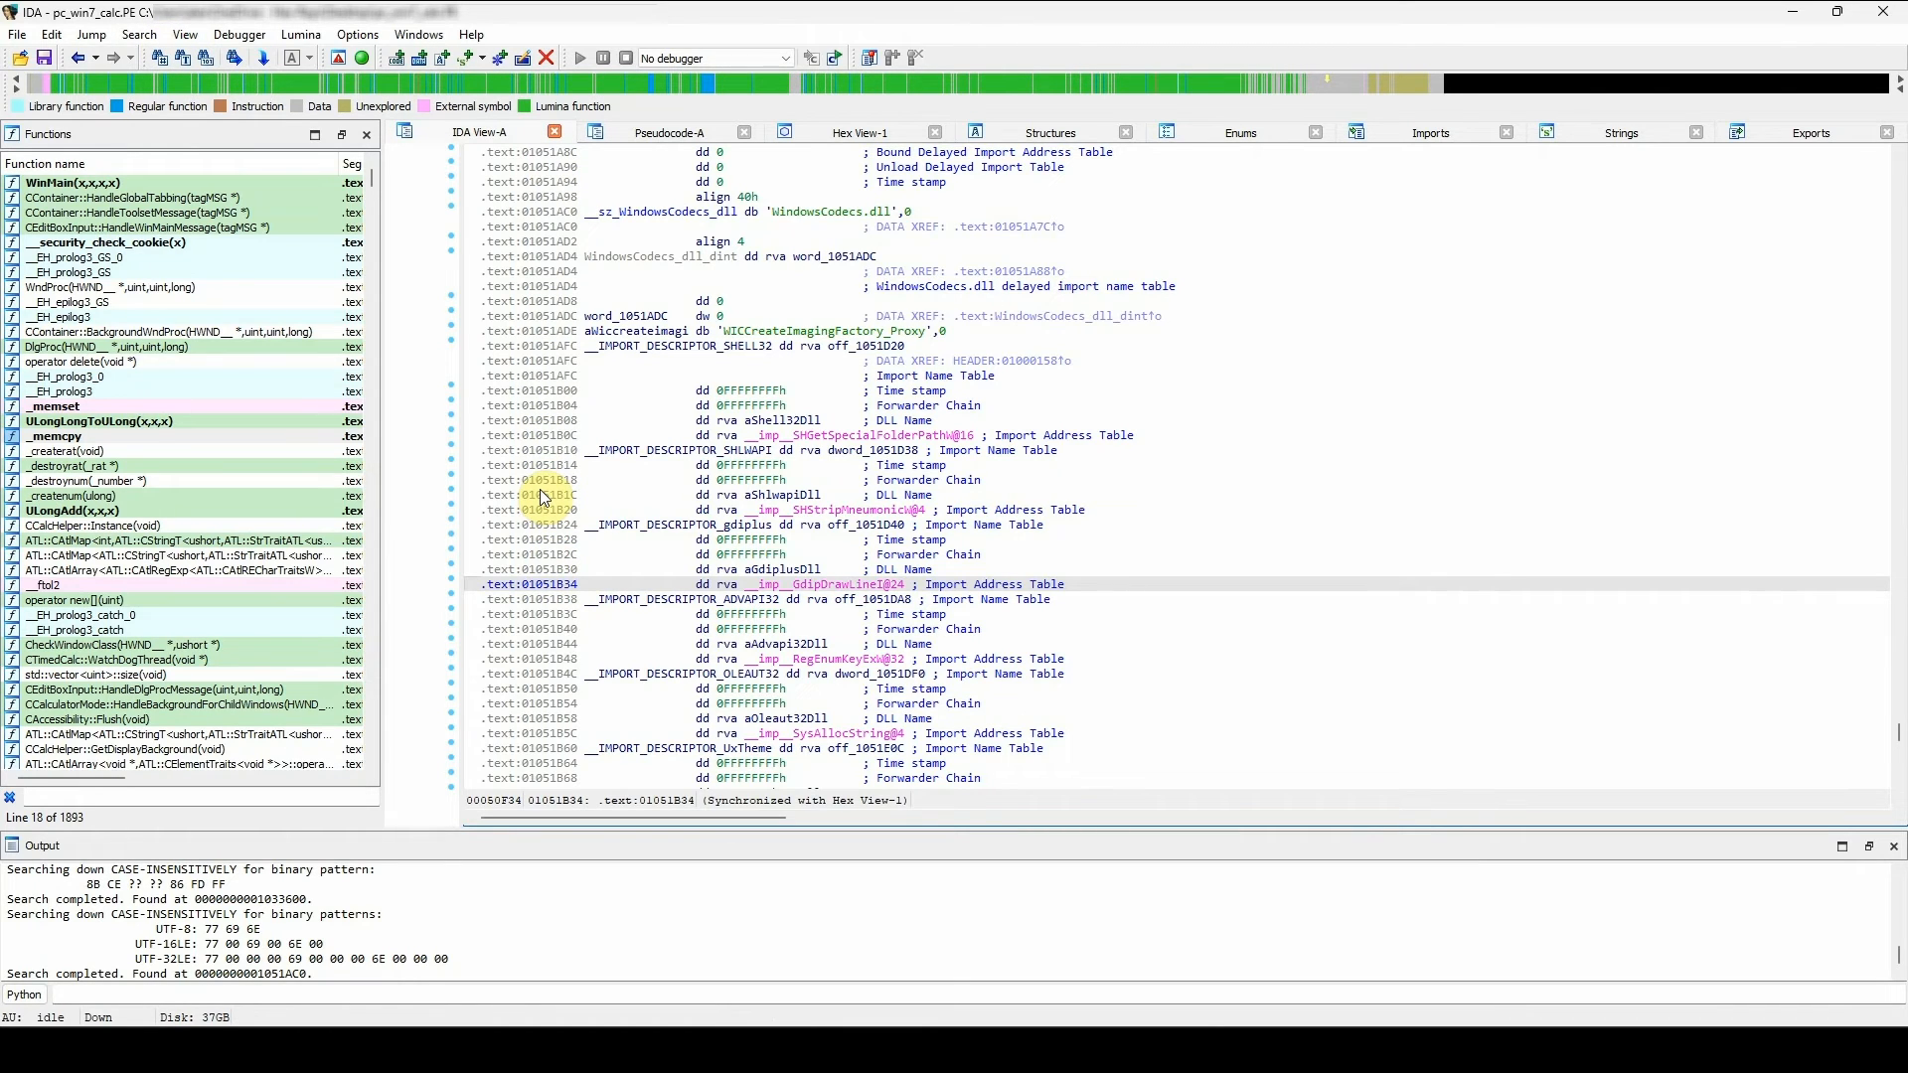
- Try the Search Up option in the calculator's byte-sequence search and cancel without searching
{"action": "key", "text": "alt+b"}
{"action": "left_click", "coordinate": [739, 374]}
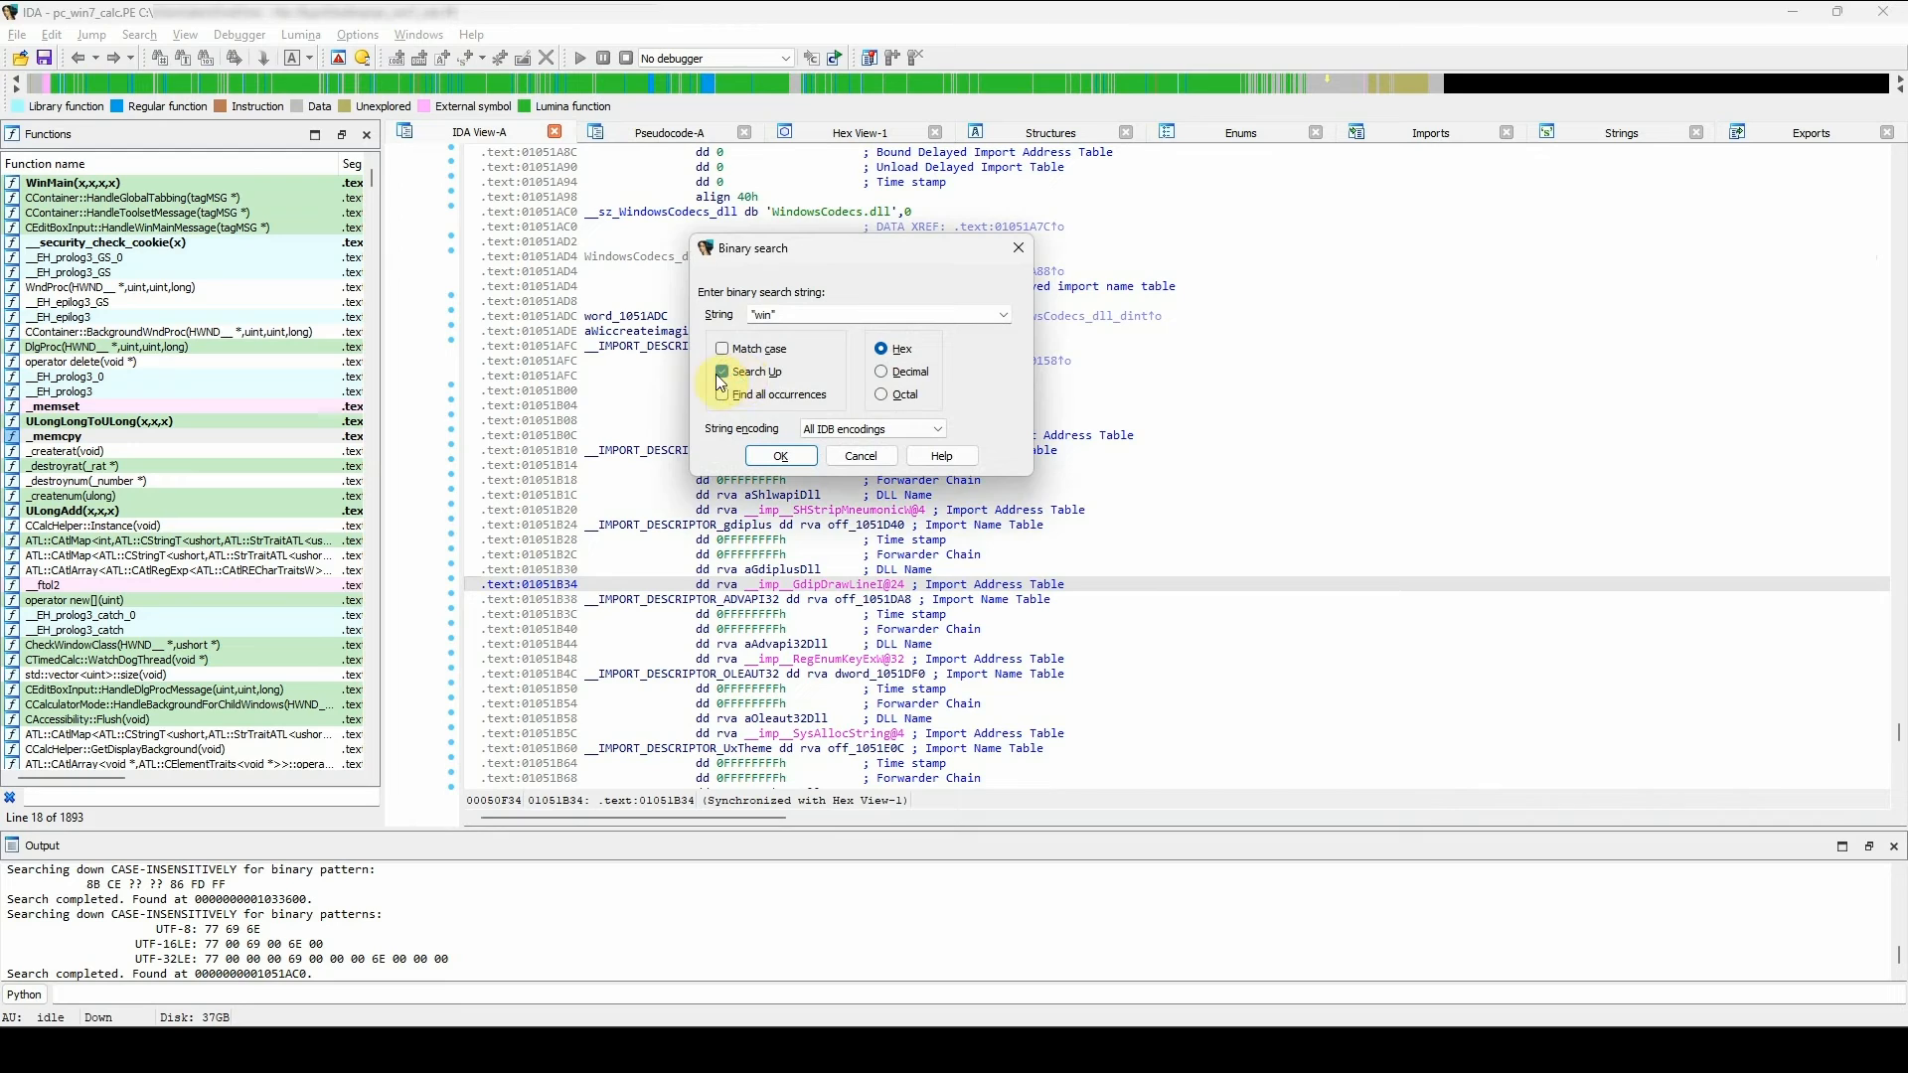
{"action": "left_click", "coordinate": [849, 460]}
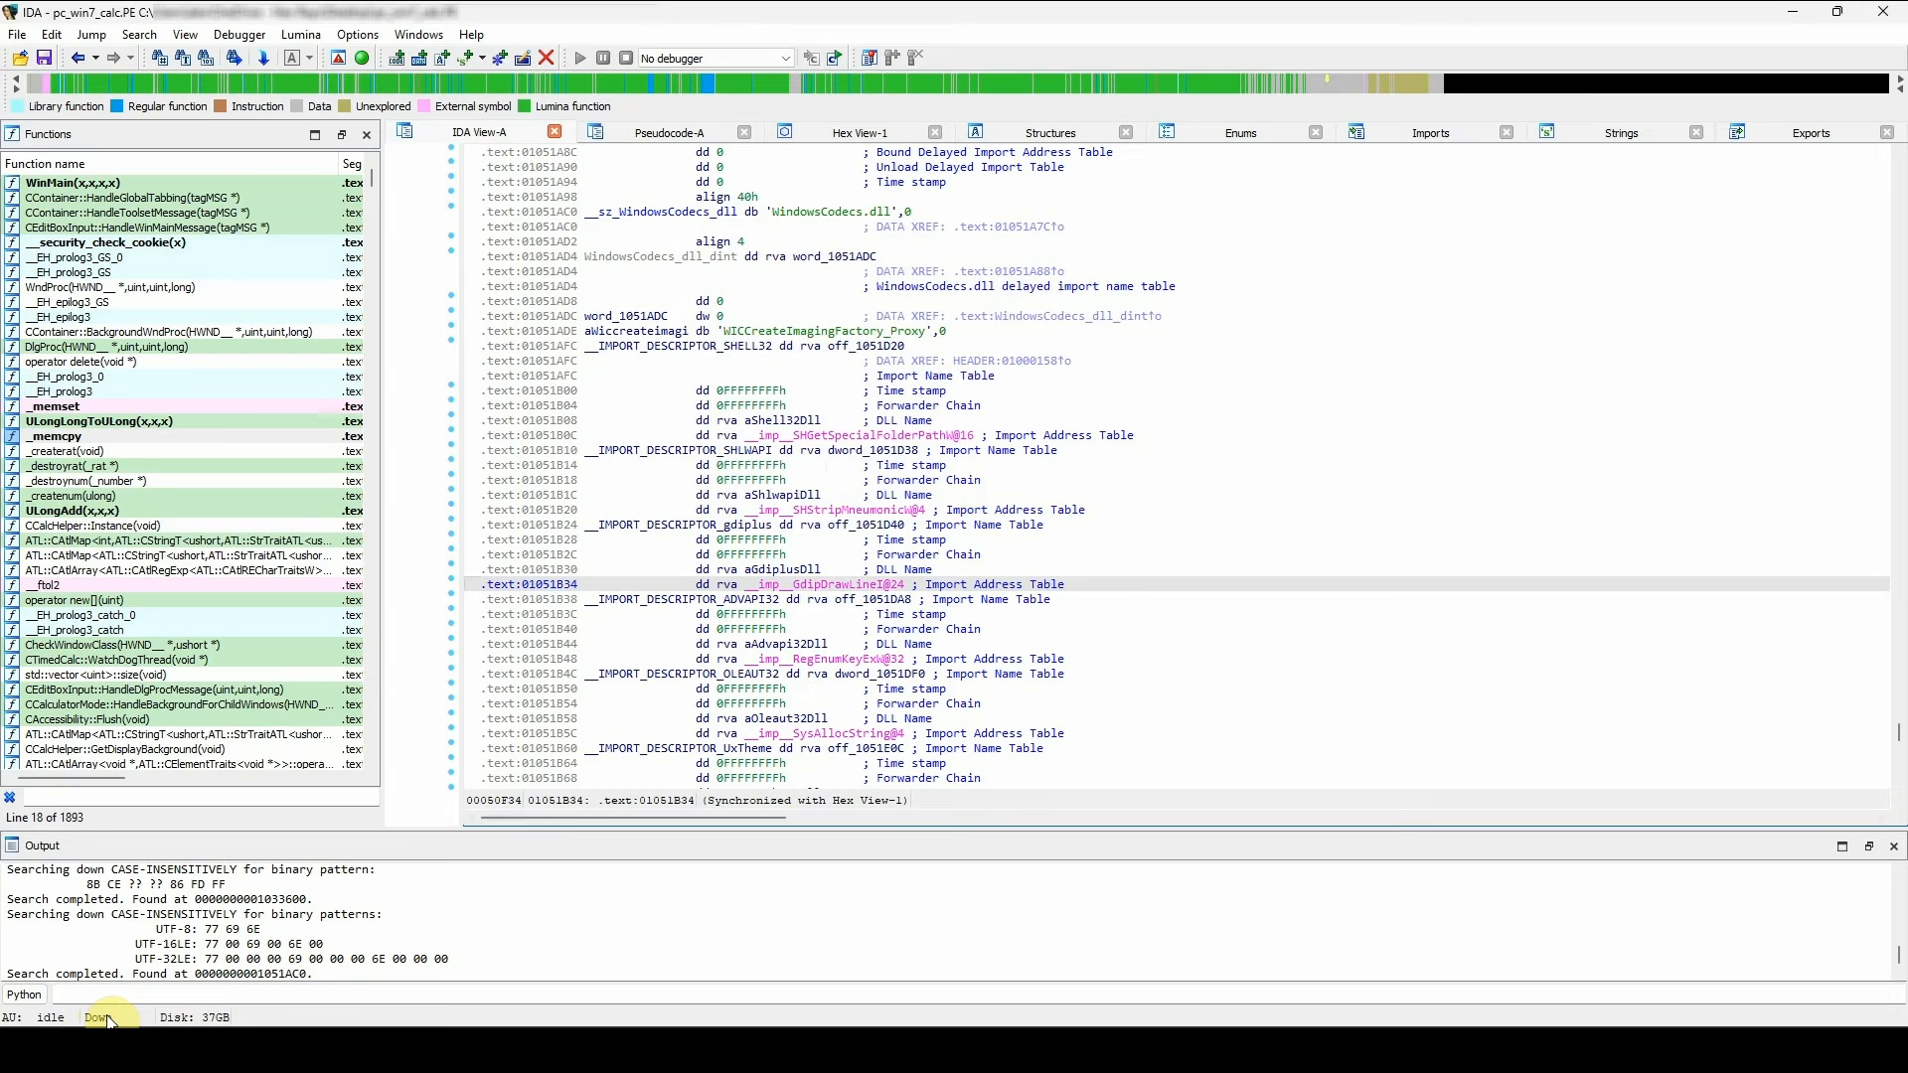
- Toggle the default search direction for the calculator database
{"action": "left_click", "coordinate": [149, 37]}
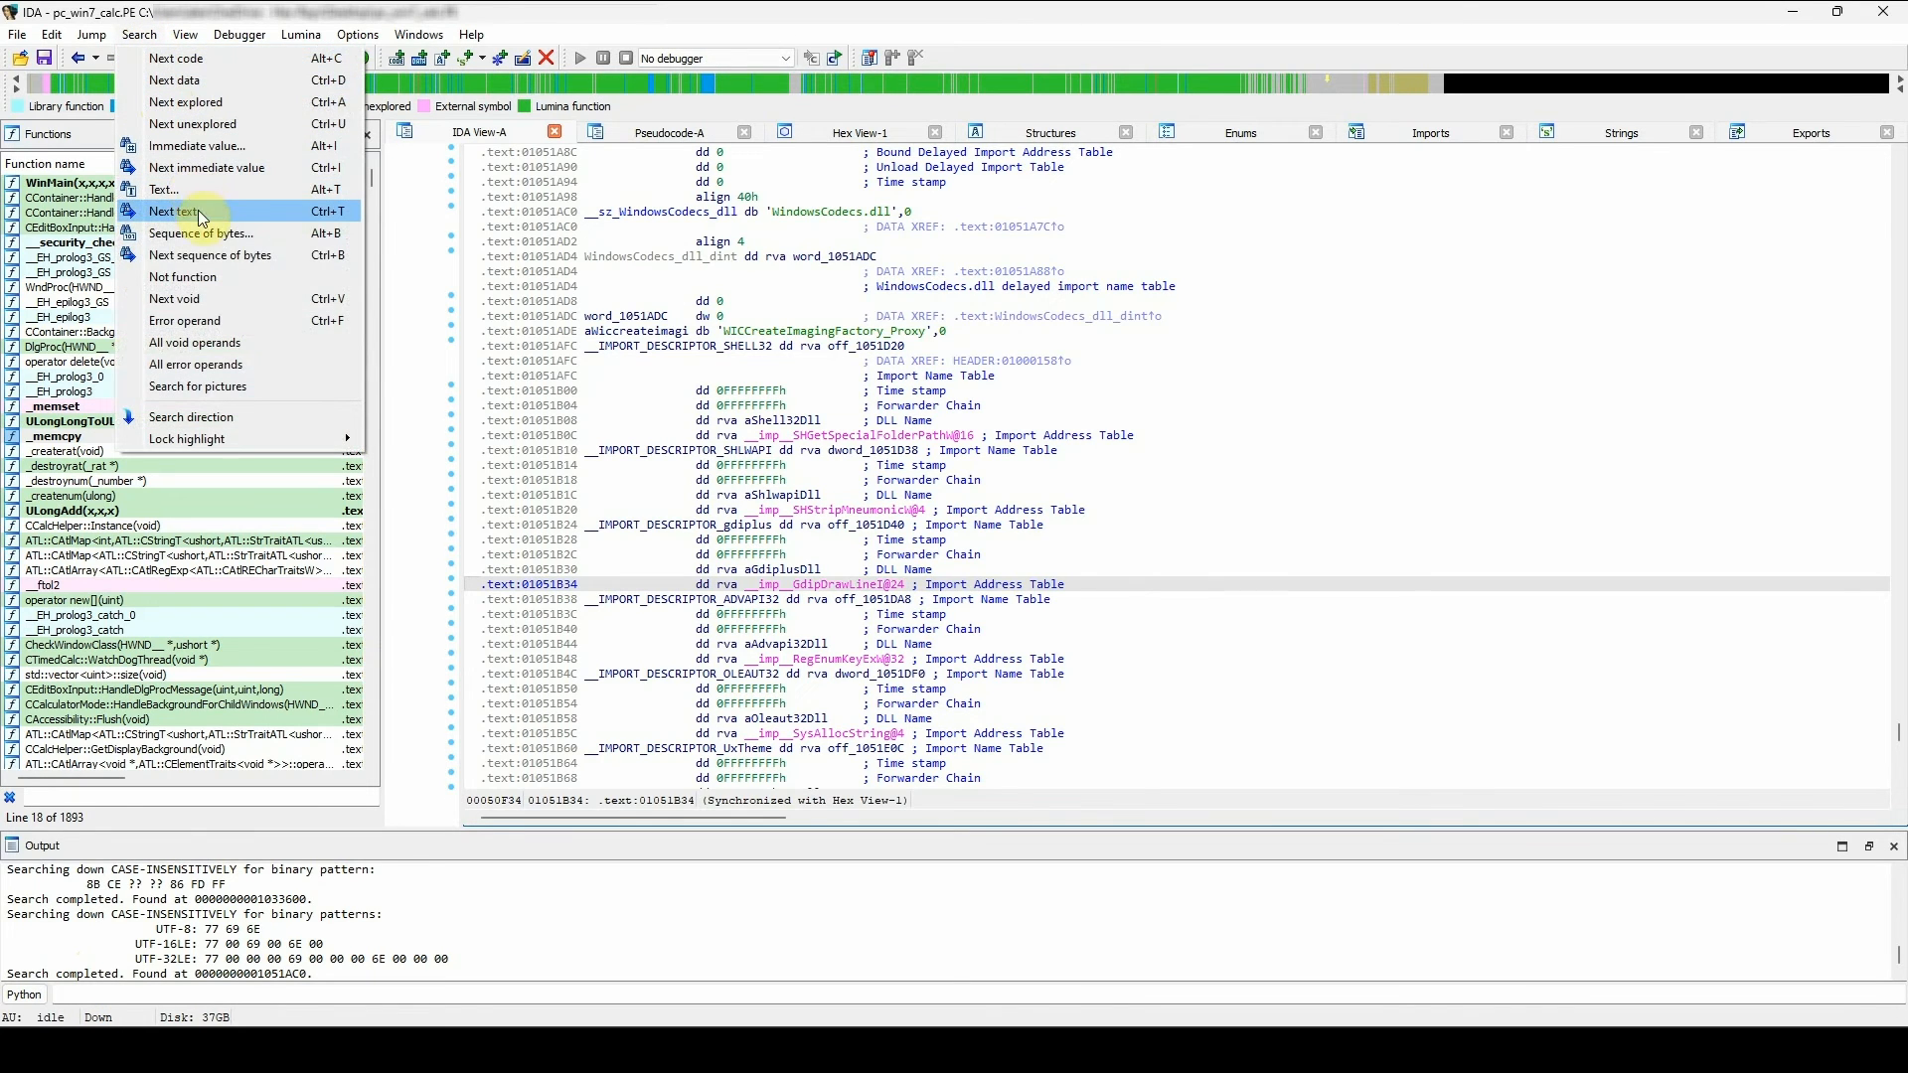
{"action": "left_click", "coordinate": [211, 422]}
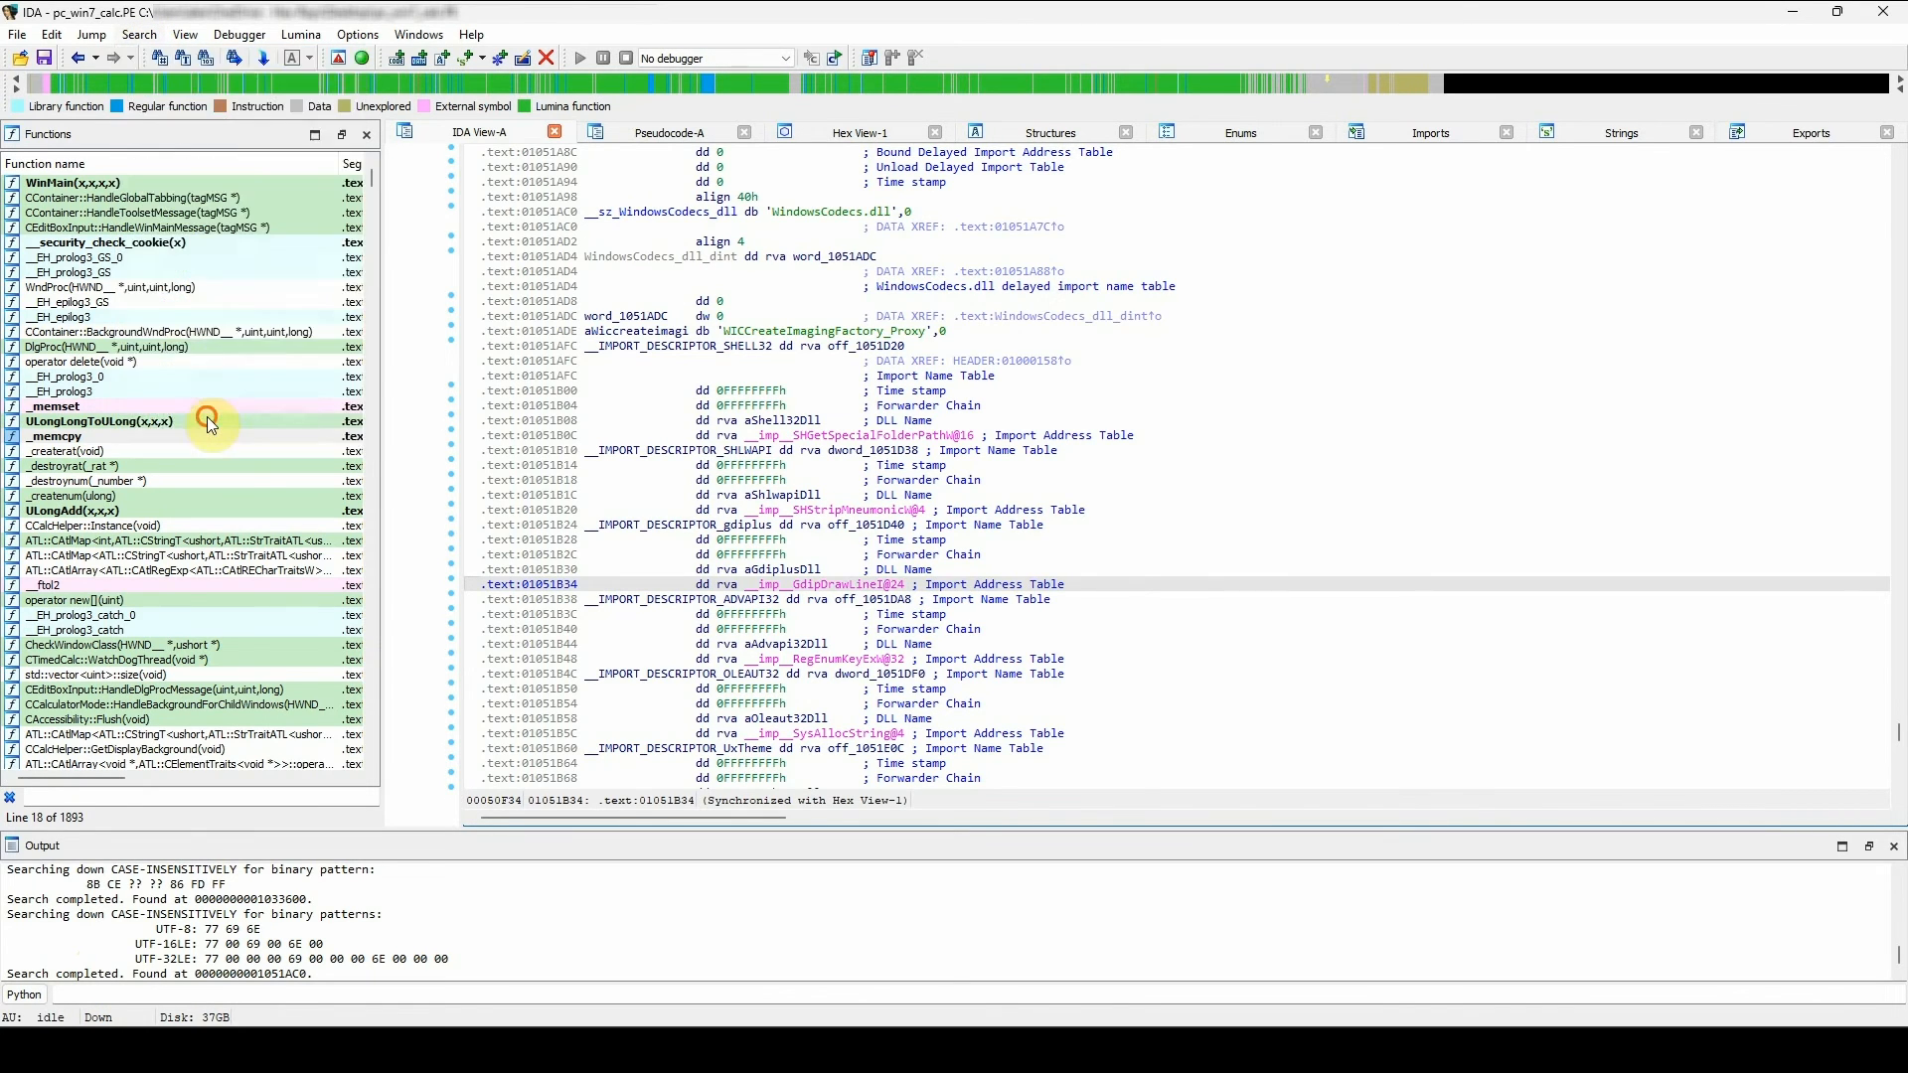